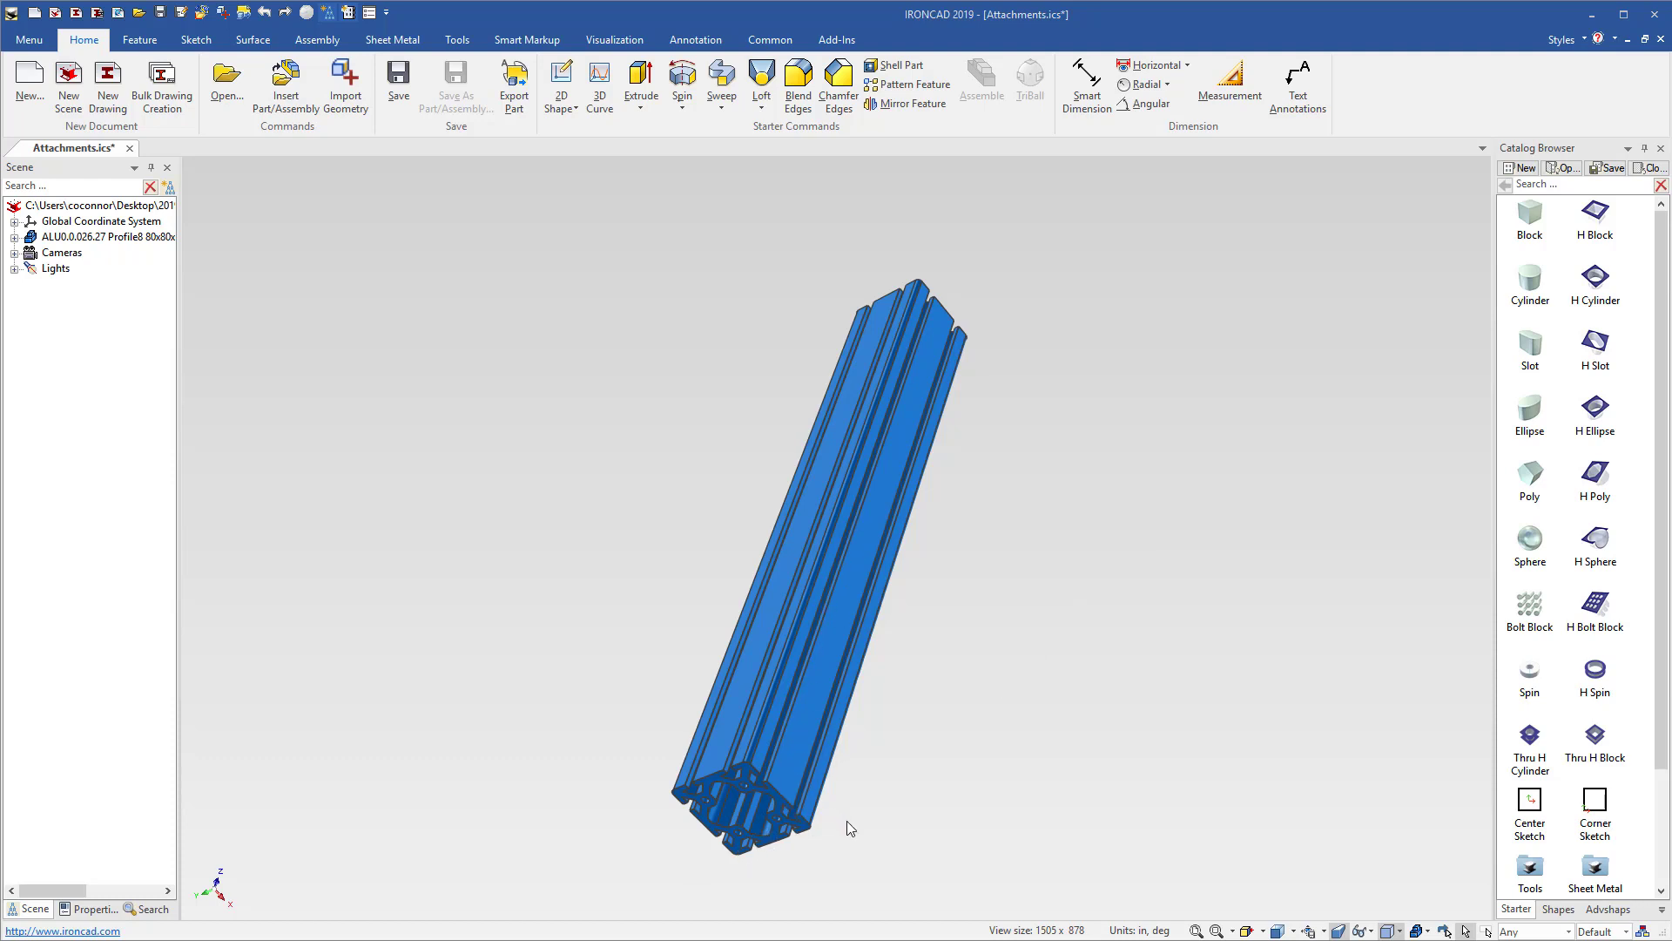
Add an attachment point named Connect_N at the centre of the profile's near end, using the TriBall.
scroll(759, 801, up, 3)
click(756, 820)
middle_drag(770, 843, 804, 625)
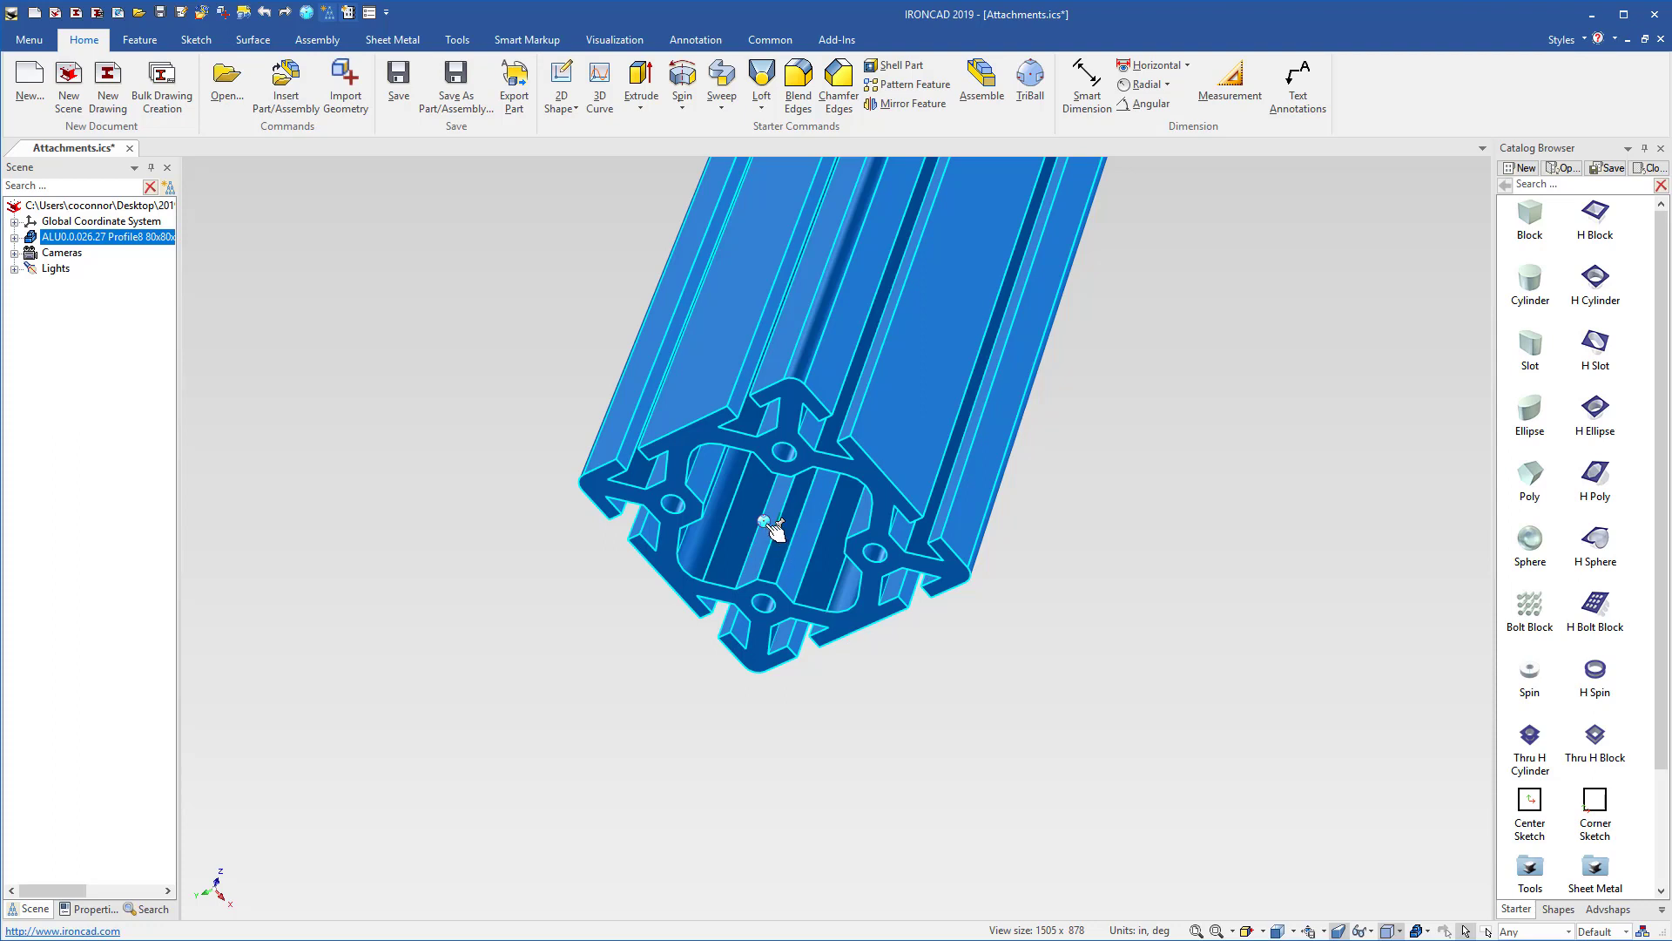
key(F10)
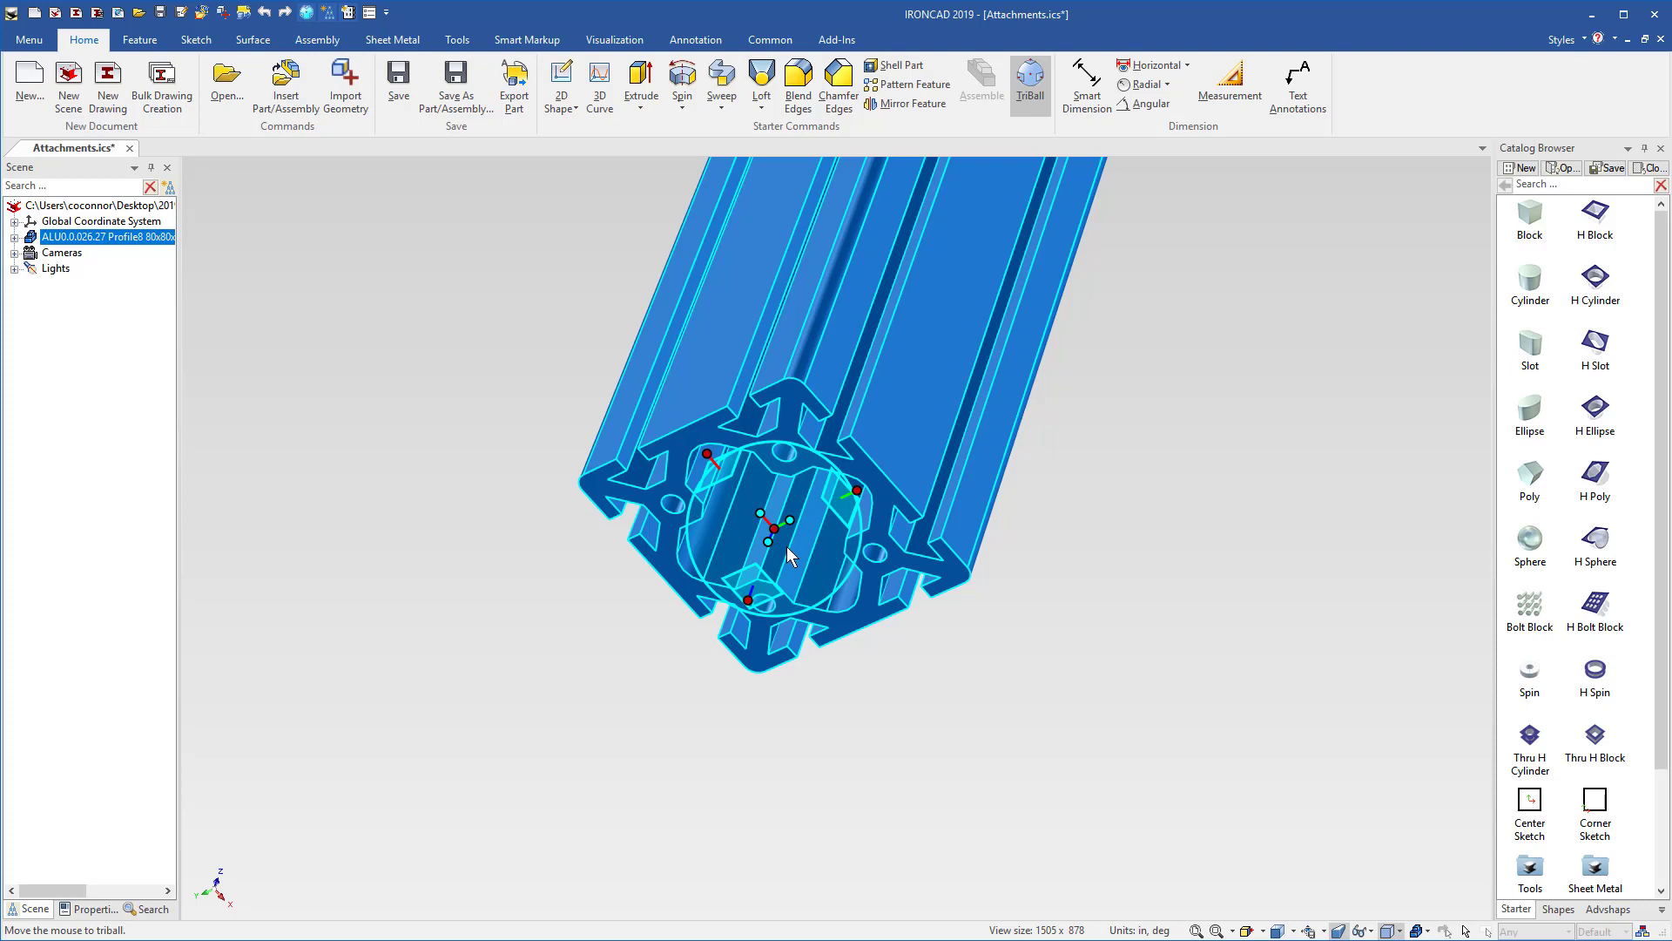
right_click(775, 528)
click(840, 565)
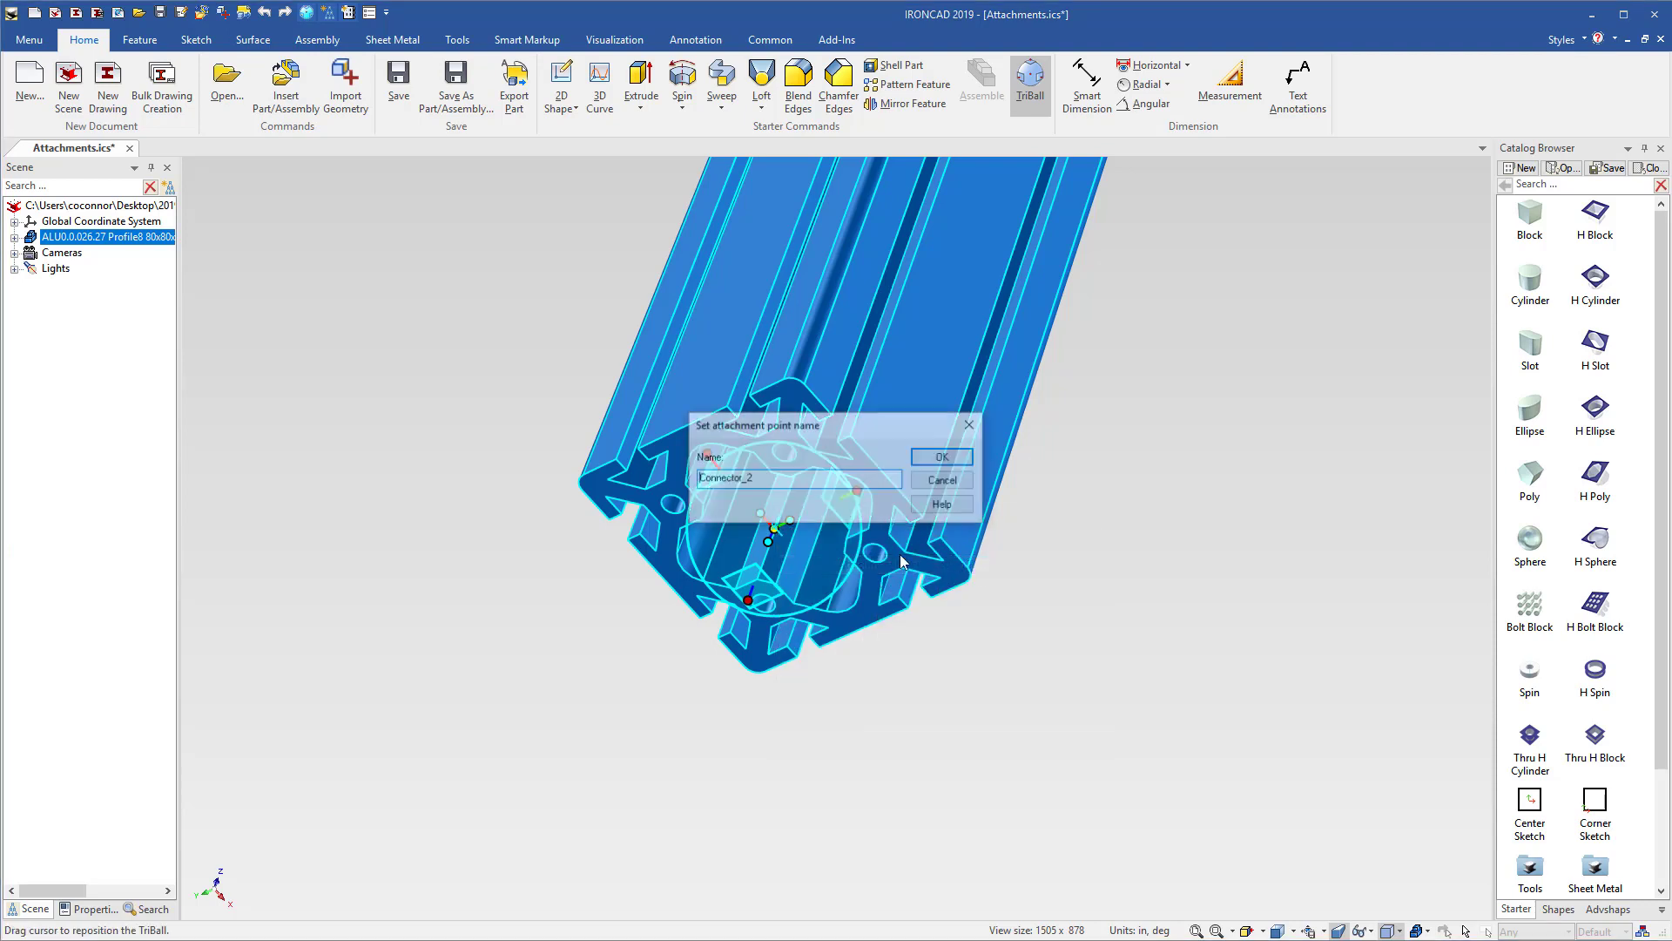
drag(783, 487, 610, 466)
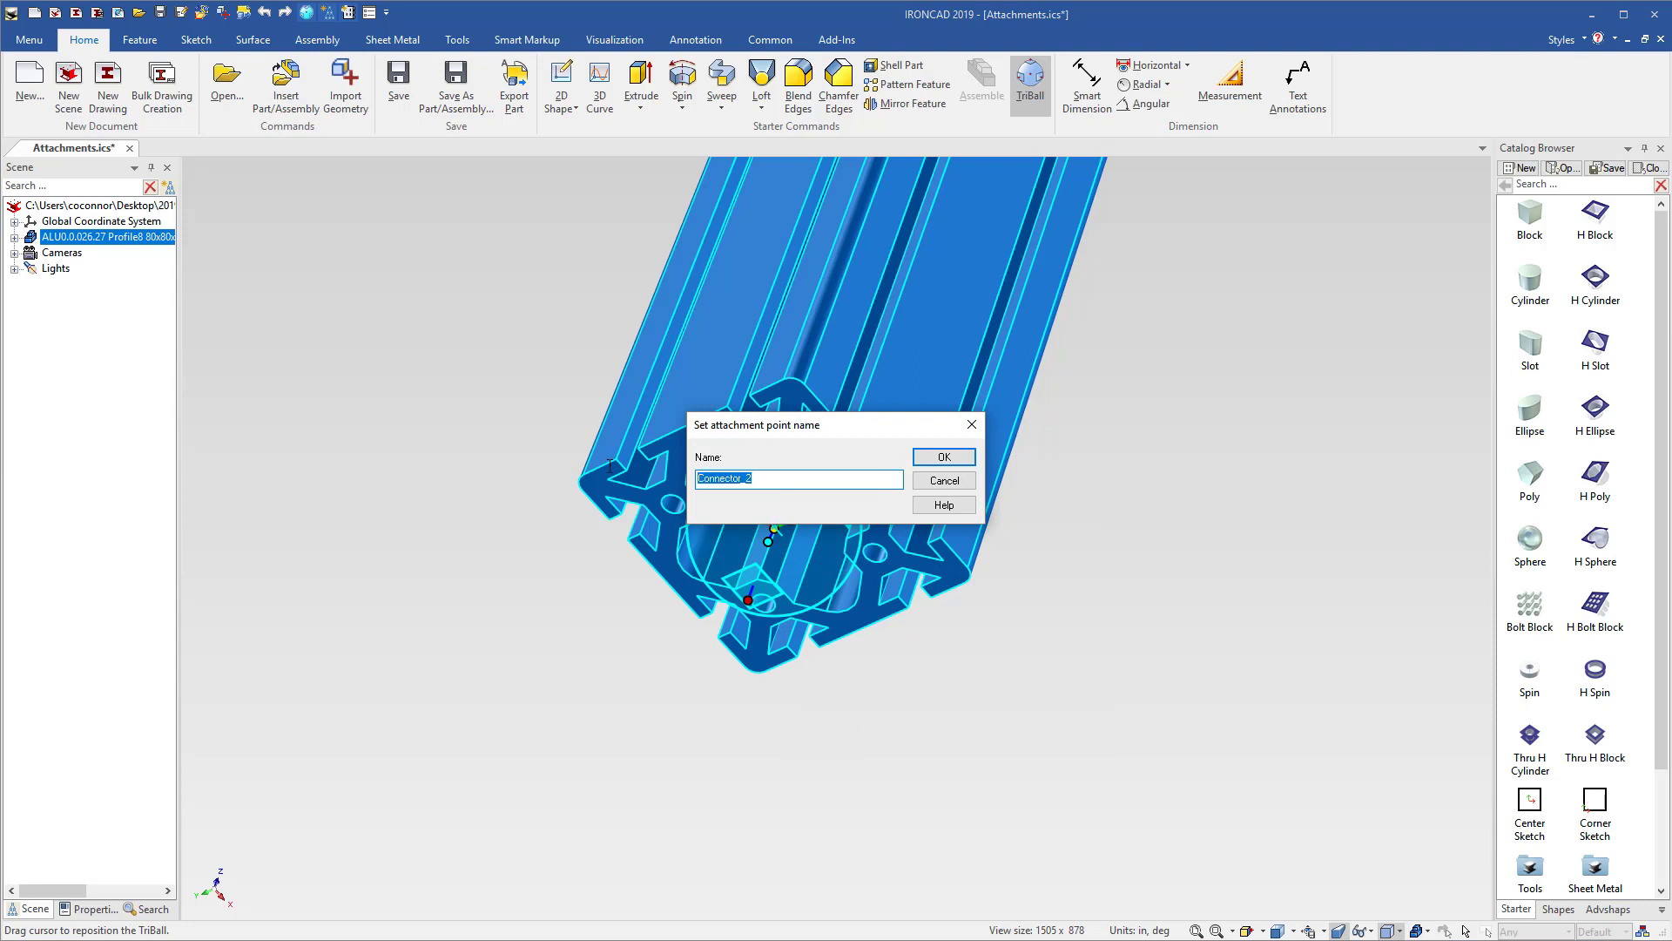
text(Connect_N)
click(944, 456)
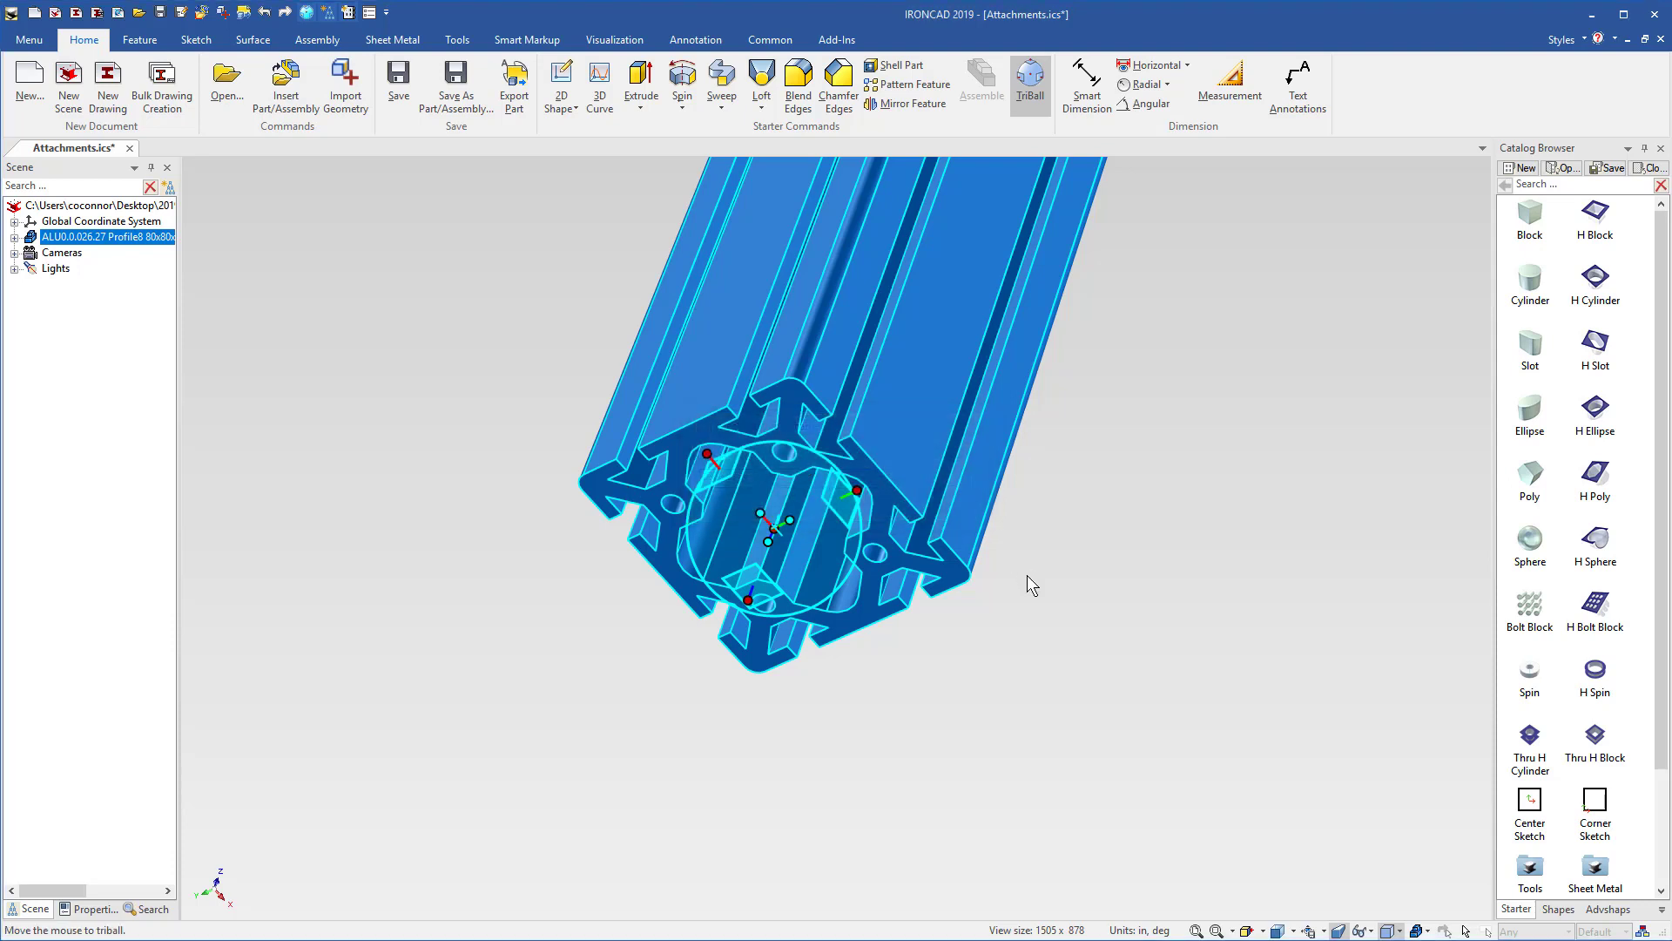
click(1010, 672)
click(1012, 676)
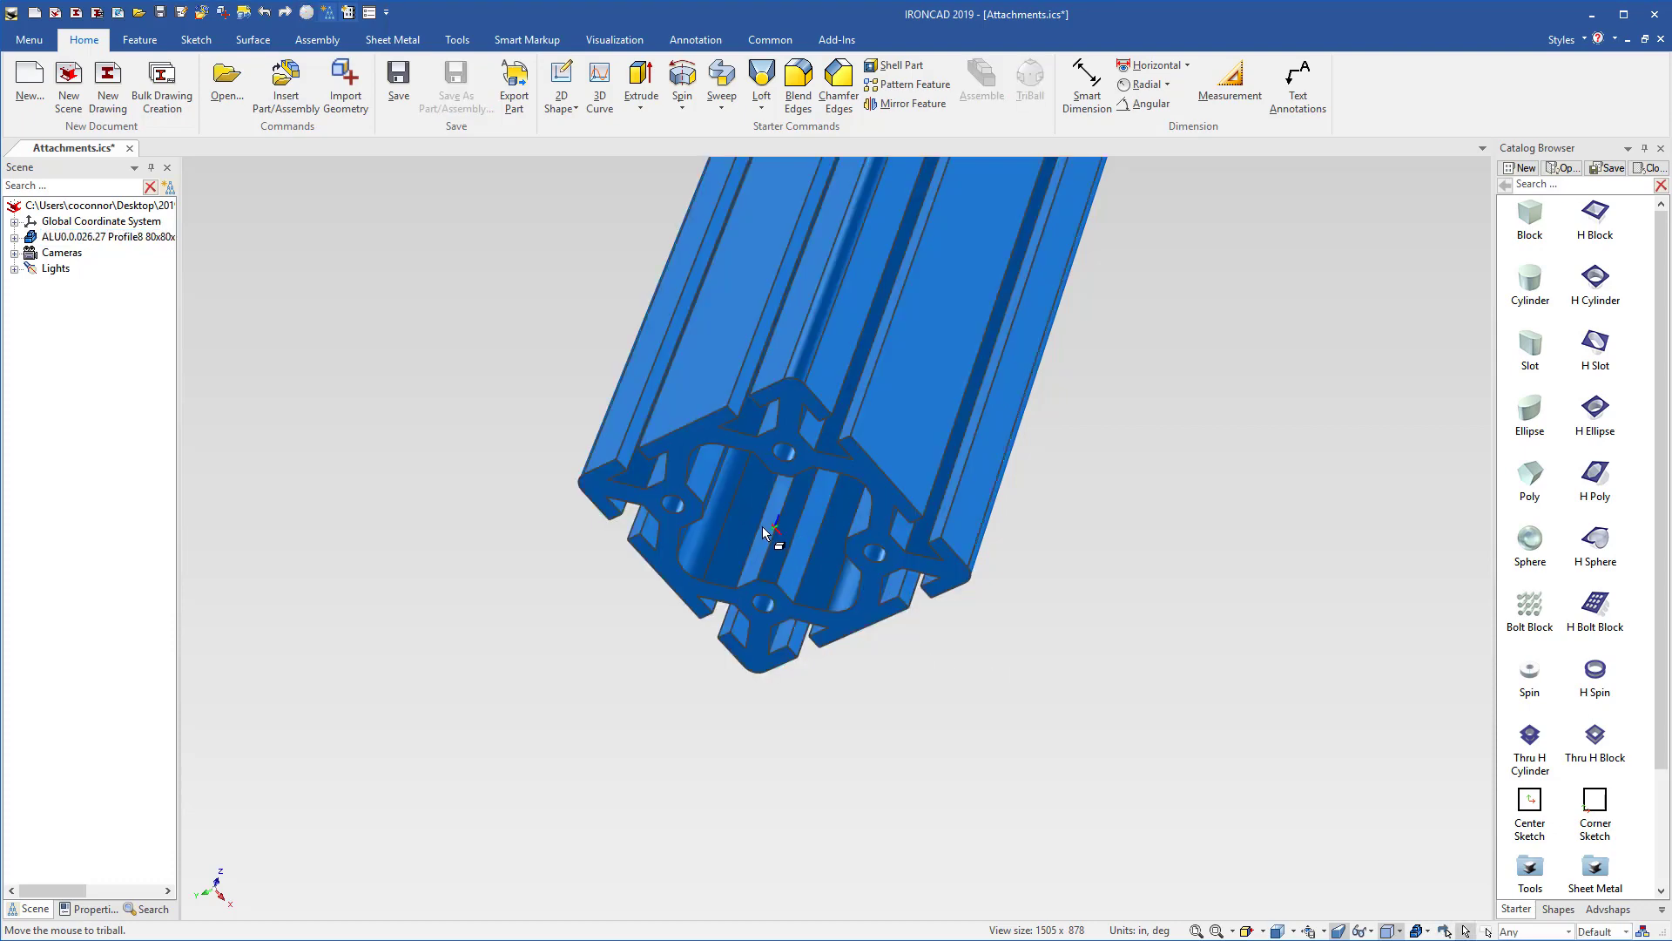
Rotate the Connect_N attachment point 180° with the TriBall so its Z axis points out of the profile's end.
click(789, 538)
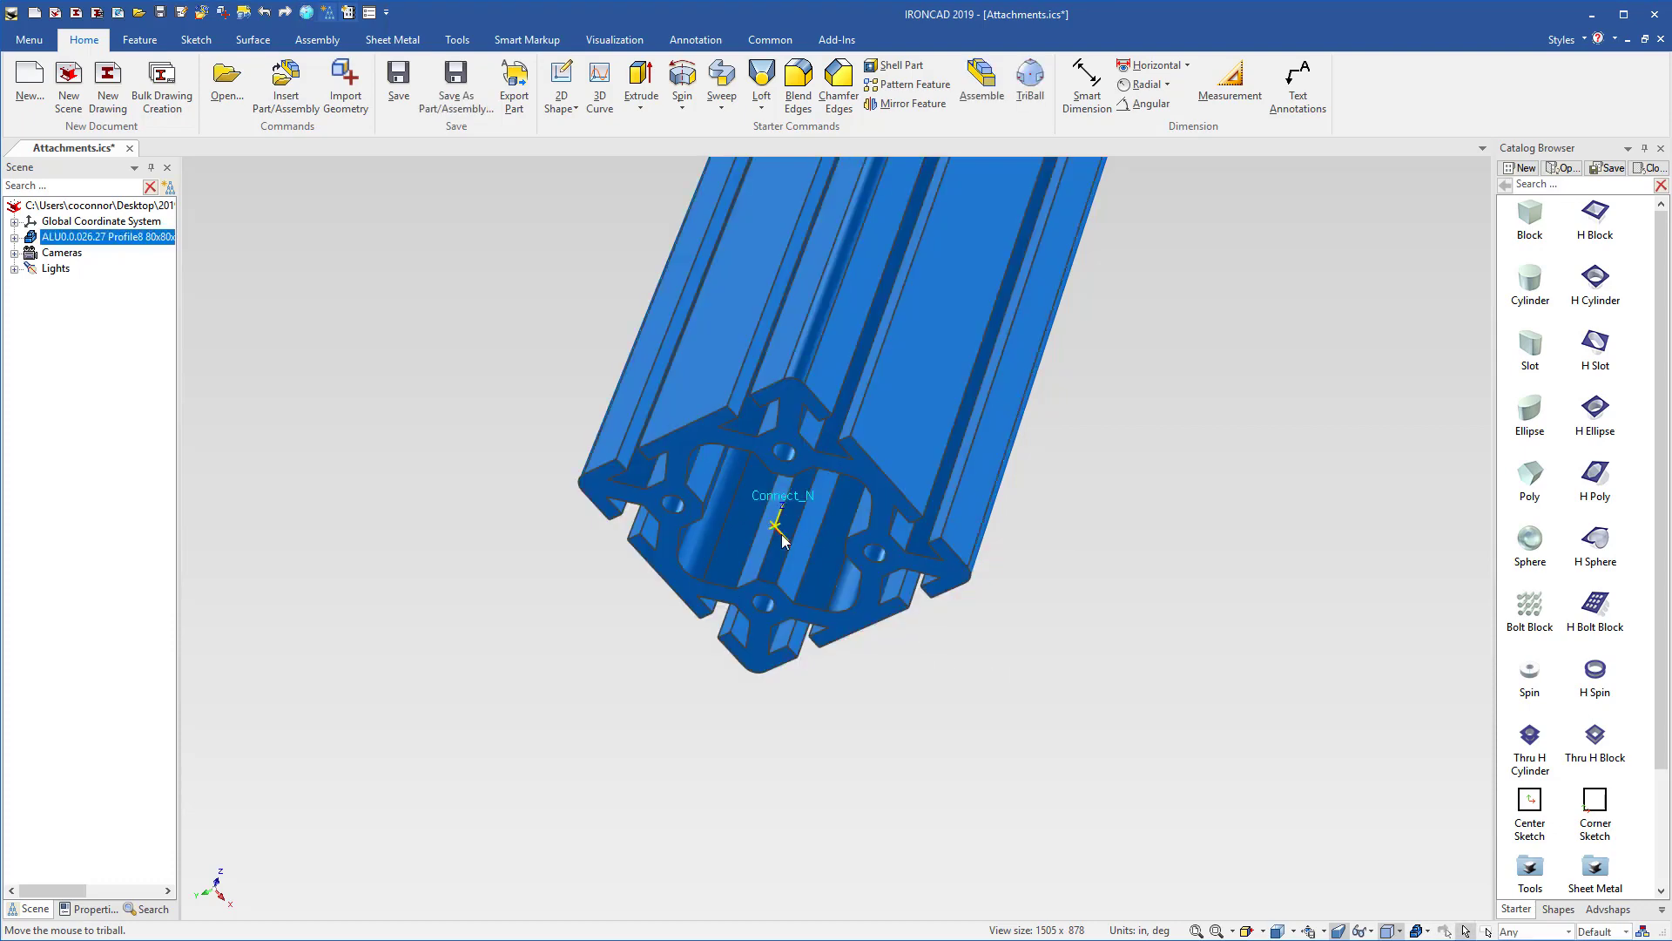
key(F10)
click(860, 491)
right_drag(802, 586, 806, 558)
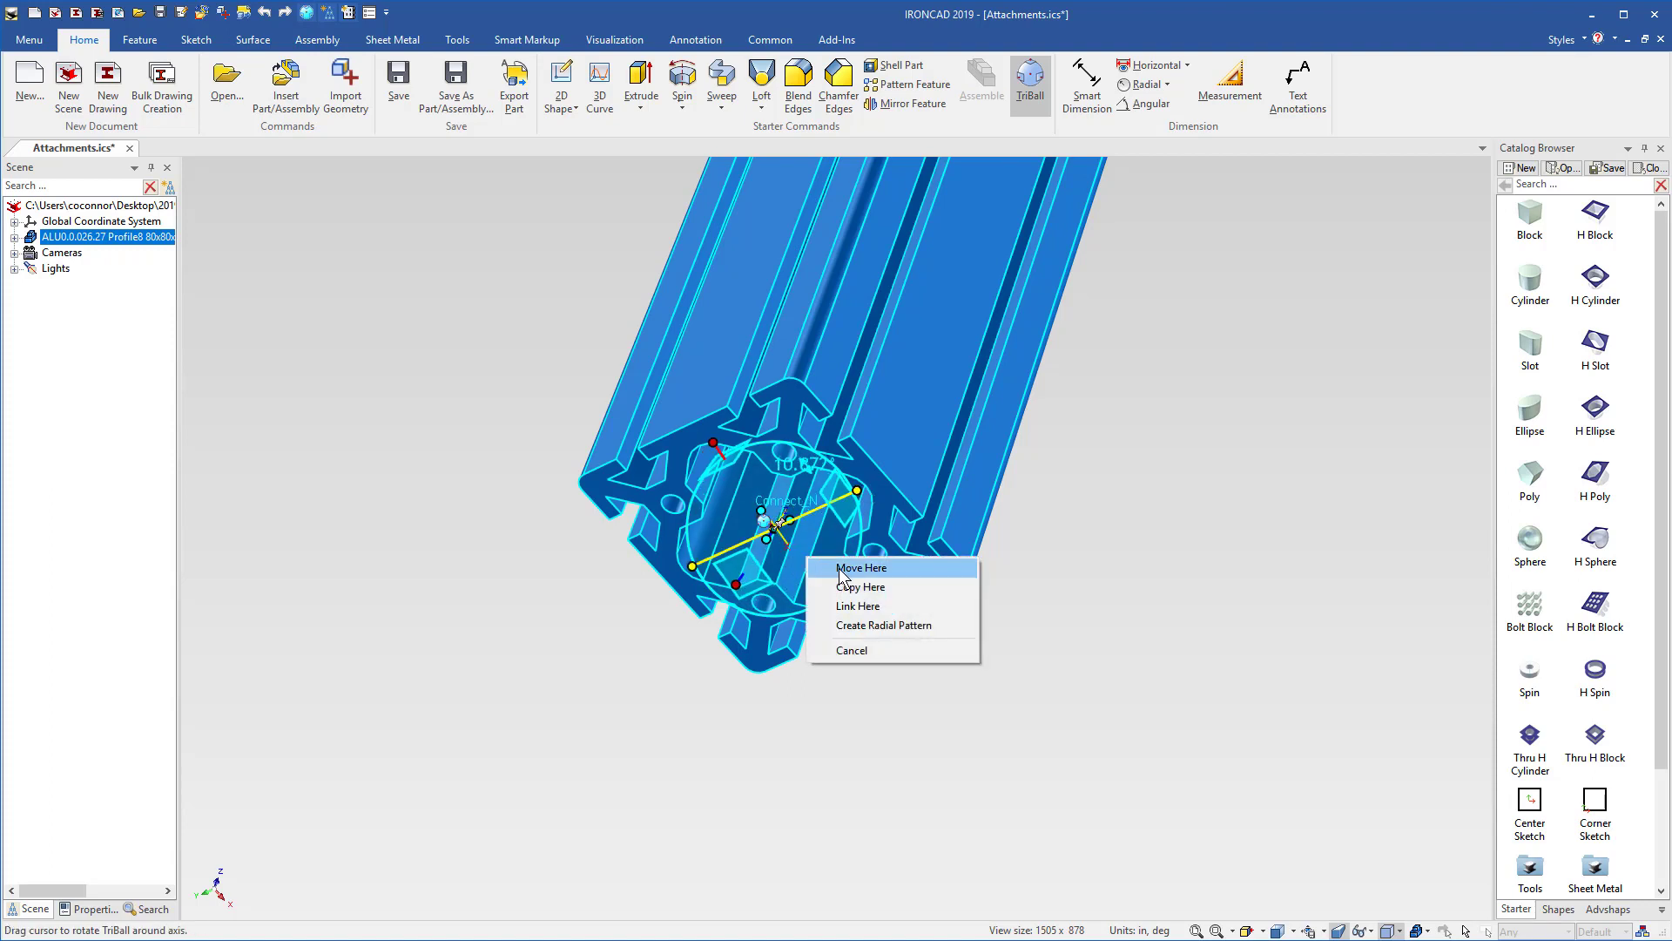
click(839, 567)
text(180)
key(Return)
click(944, 723)
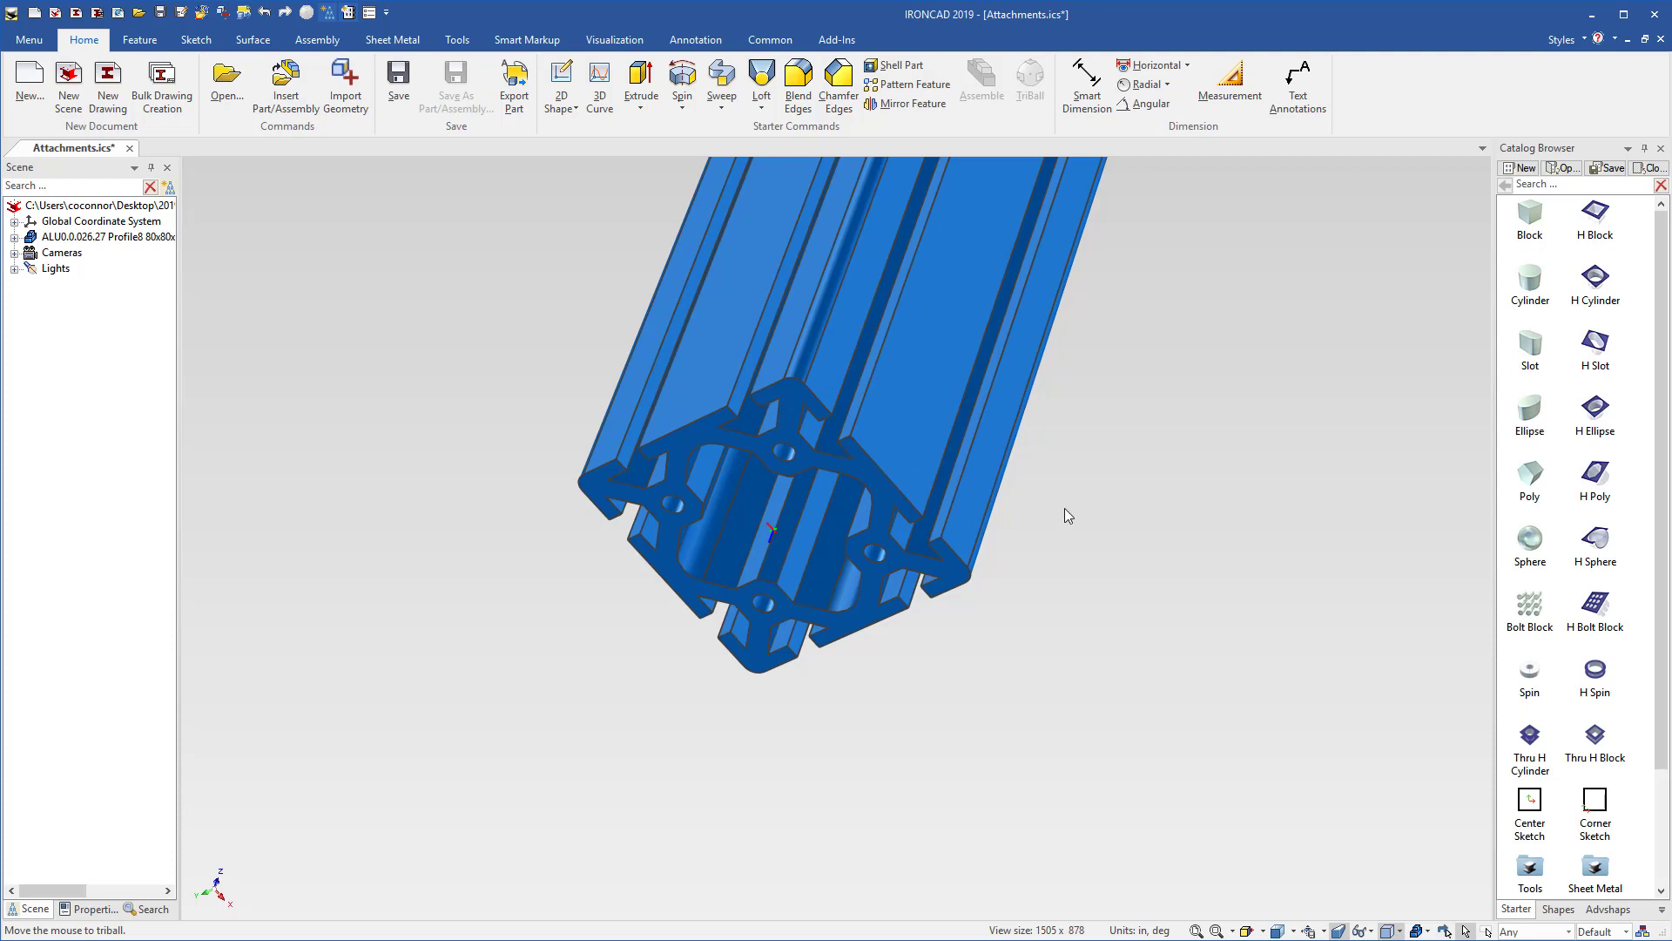
Create a new catalog and store the Connect_N attachment point in it.
click(1523, 167)
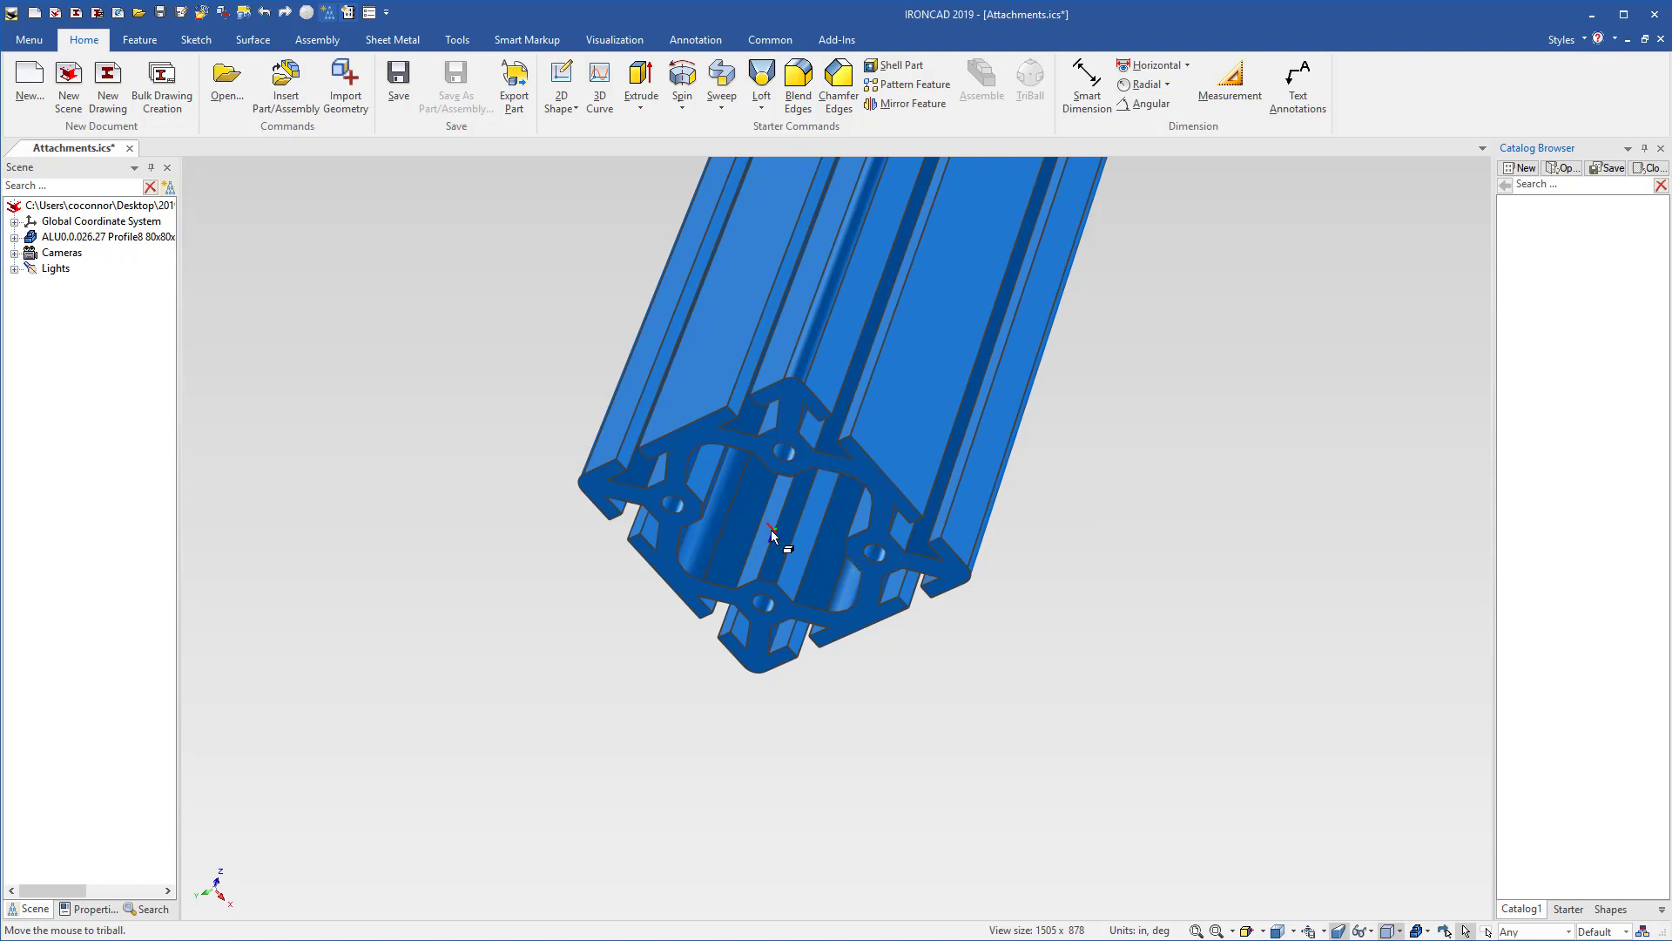
click(771, 529)
drag(775, 535, 1542, 485)
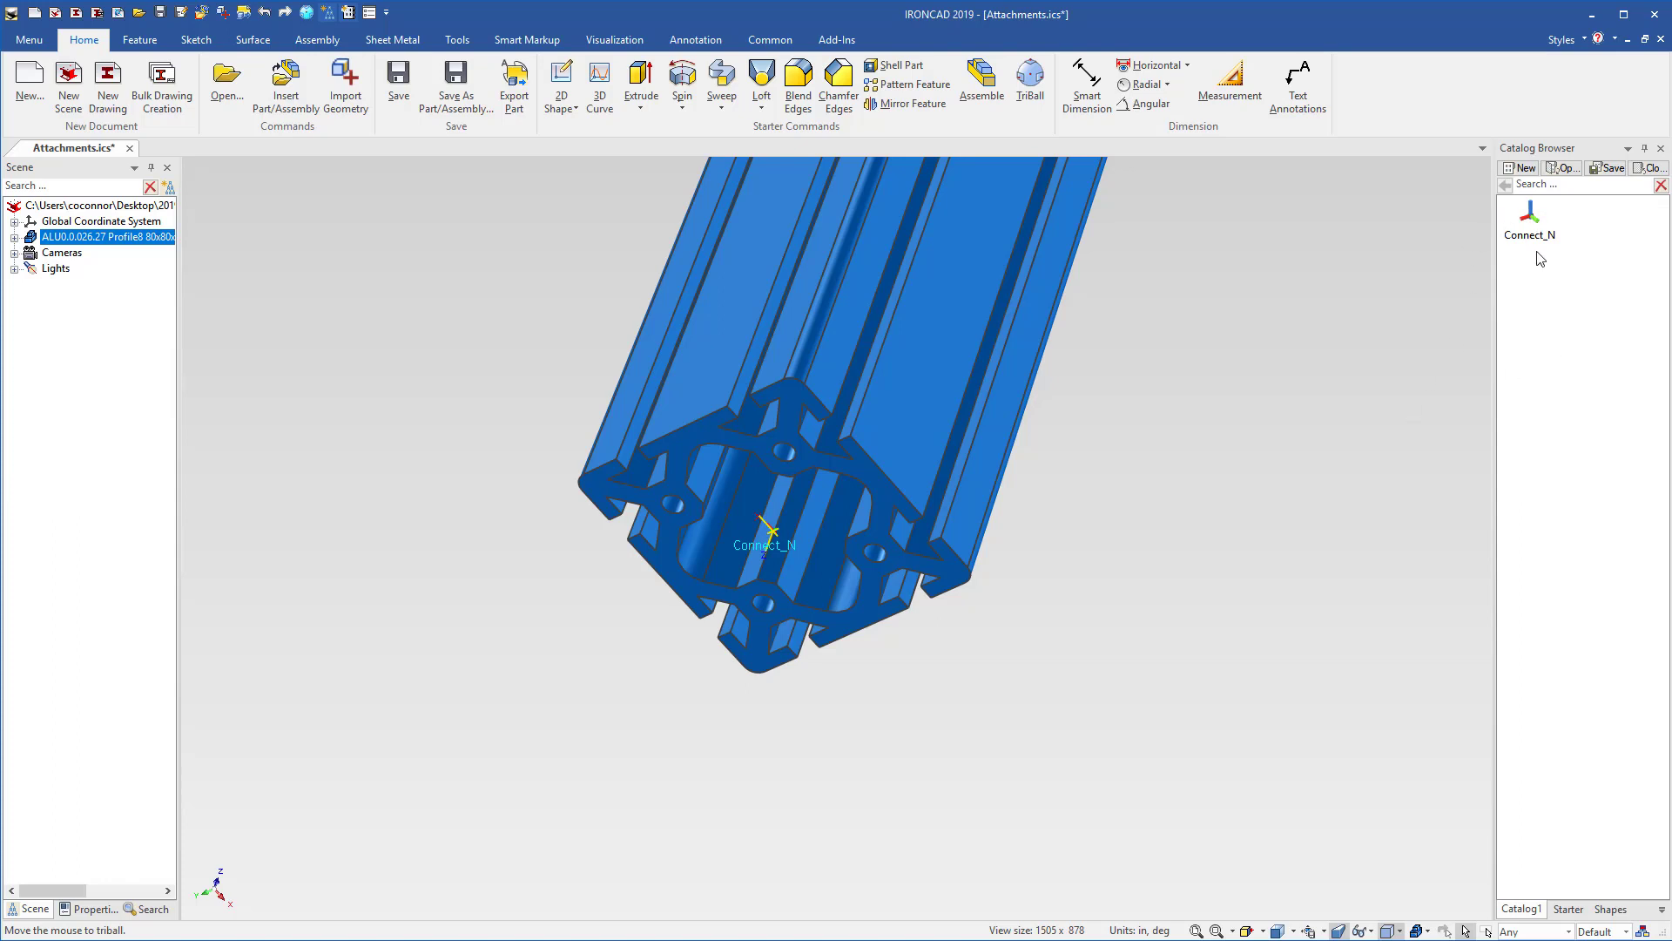
Place a catalog Connect_N on the profile's side face, snap it to the end edge's midpoint, and move it 3.125/2 along the profile's length.
drag(1533, 222, 911, 422)
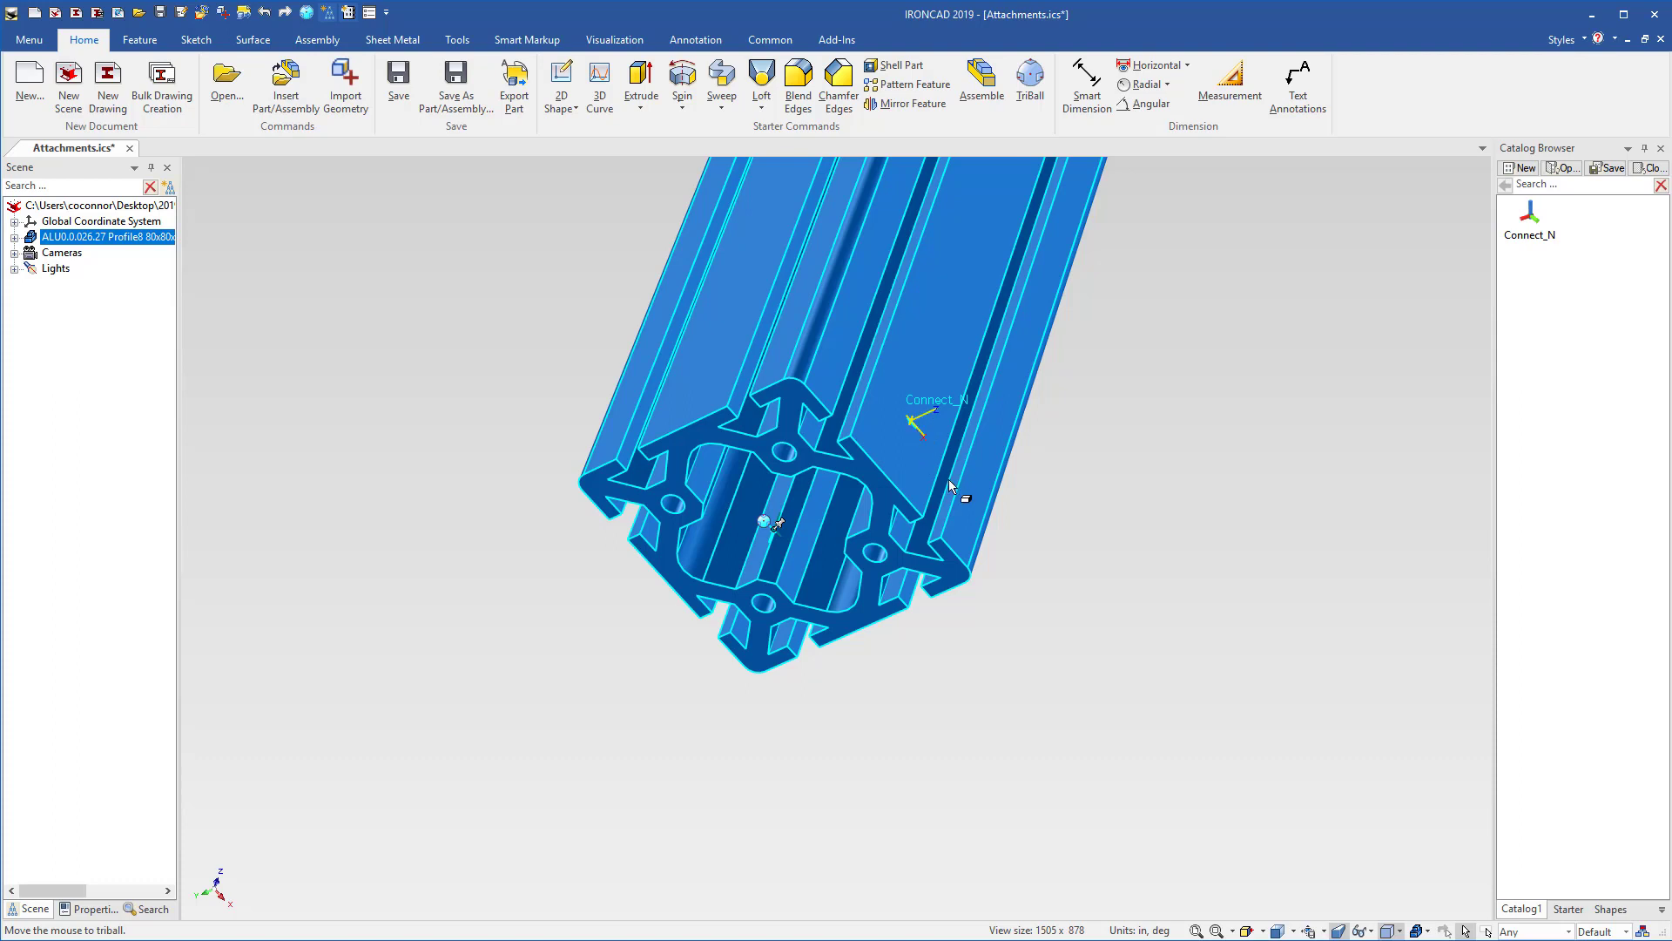
key(F10)
drag(917, 424, 895, 475)
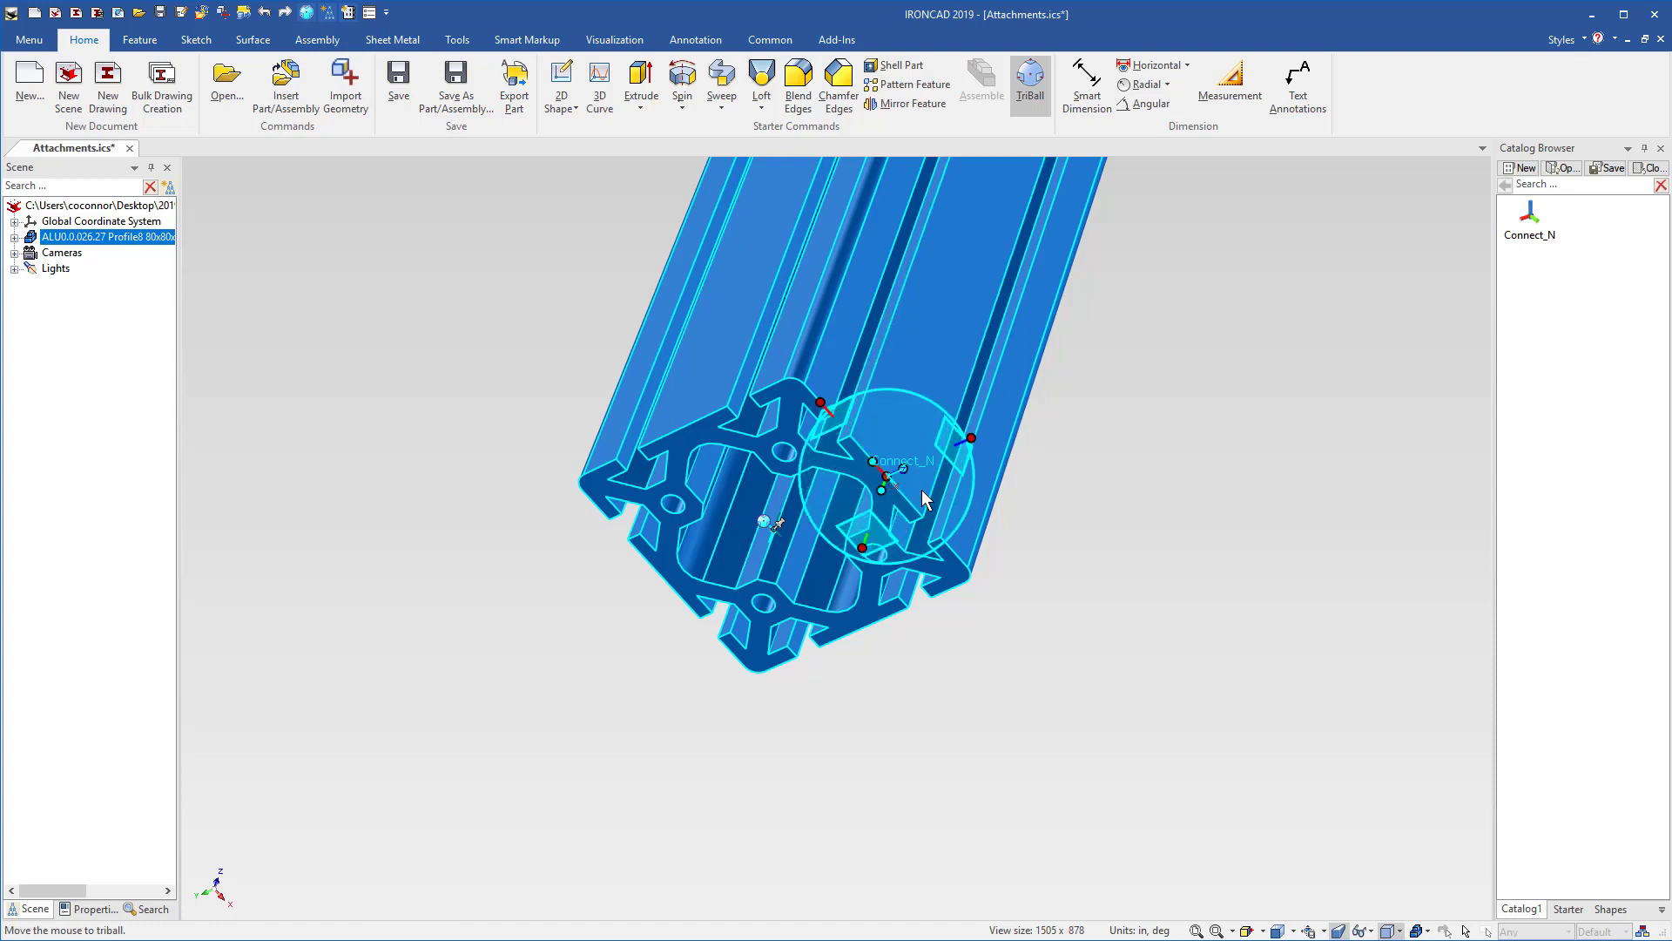
drag(864, 547, 879, 498)
text(3.125/2)
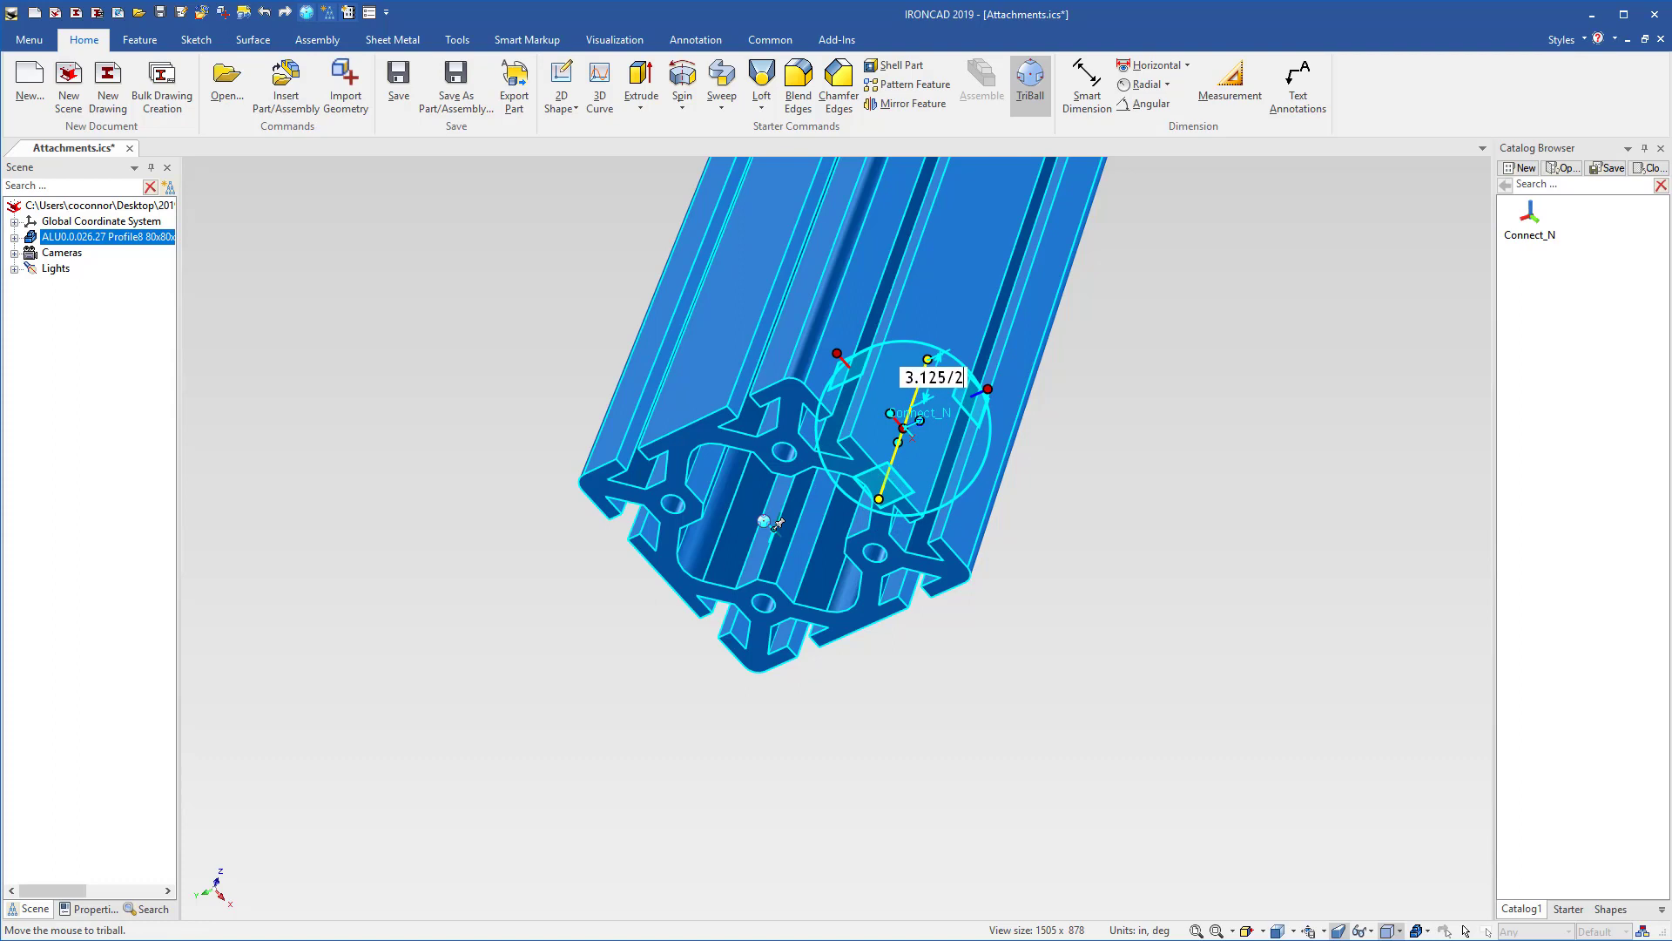
key(Return)
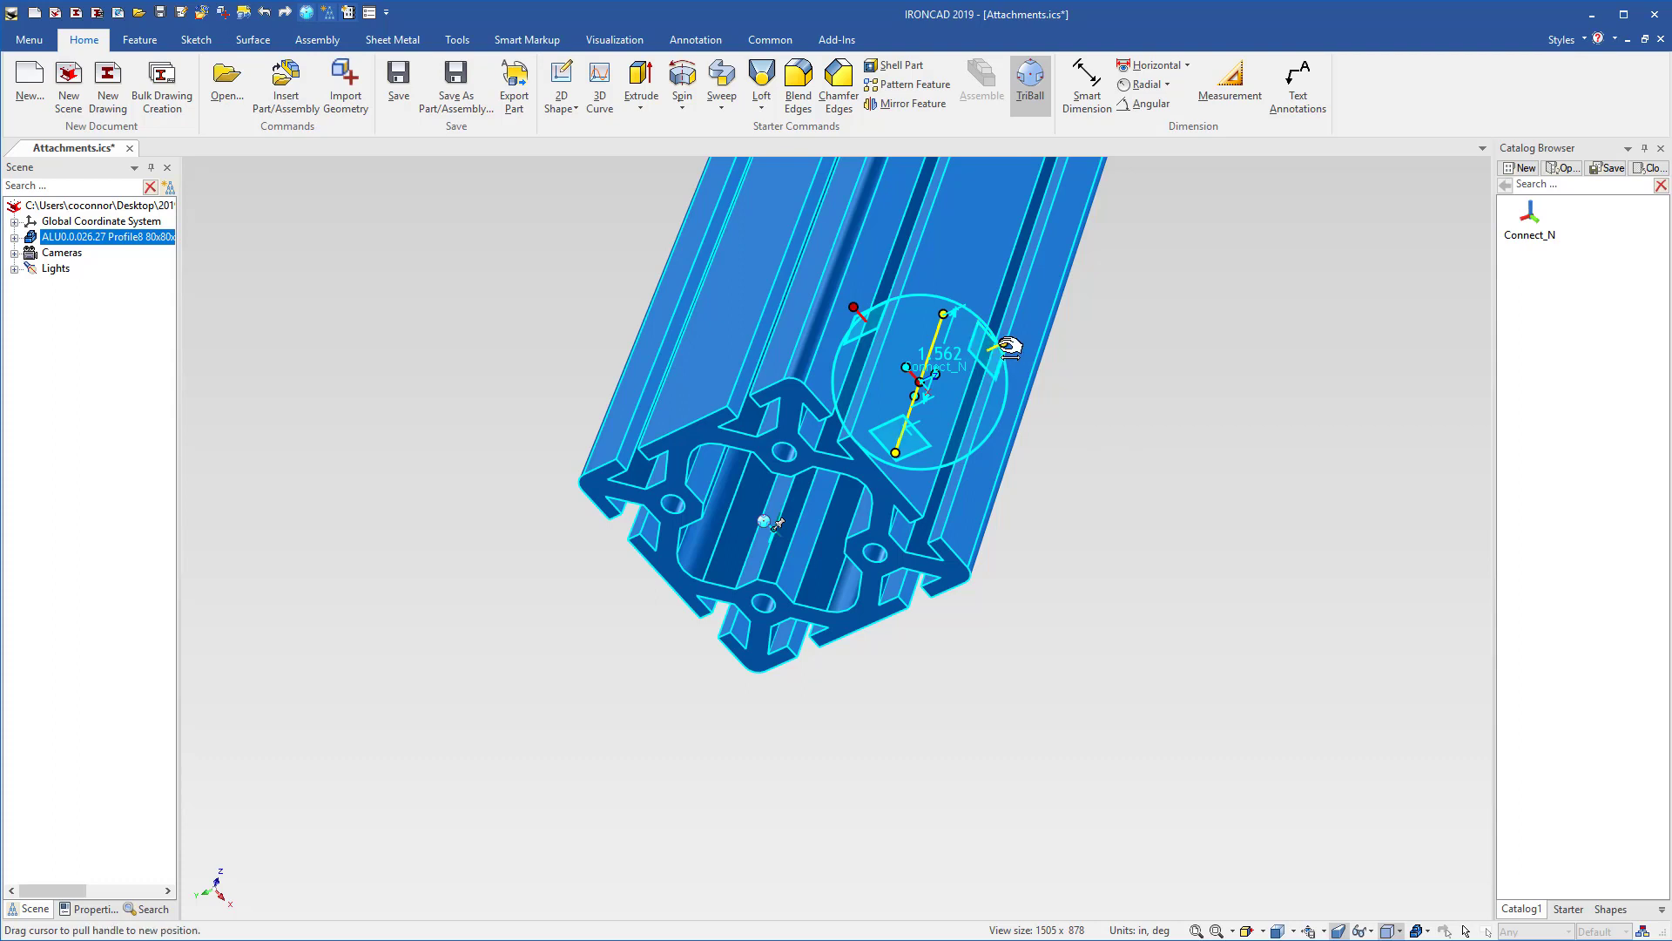
Rotate the side-face attachment point 90° about the axis normal to that face.
drag(1011, 346, 964, 429)
text(90)
key(Return)
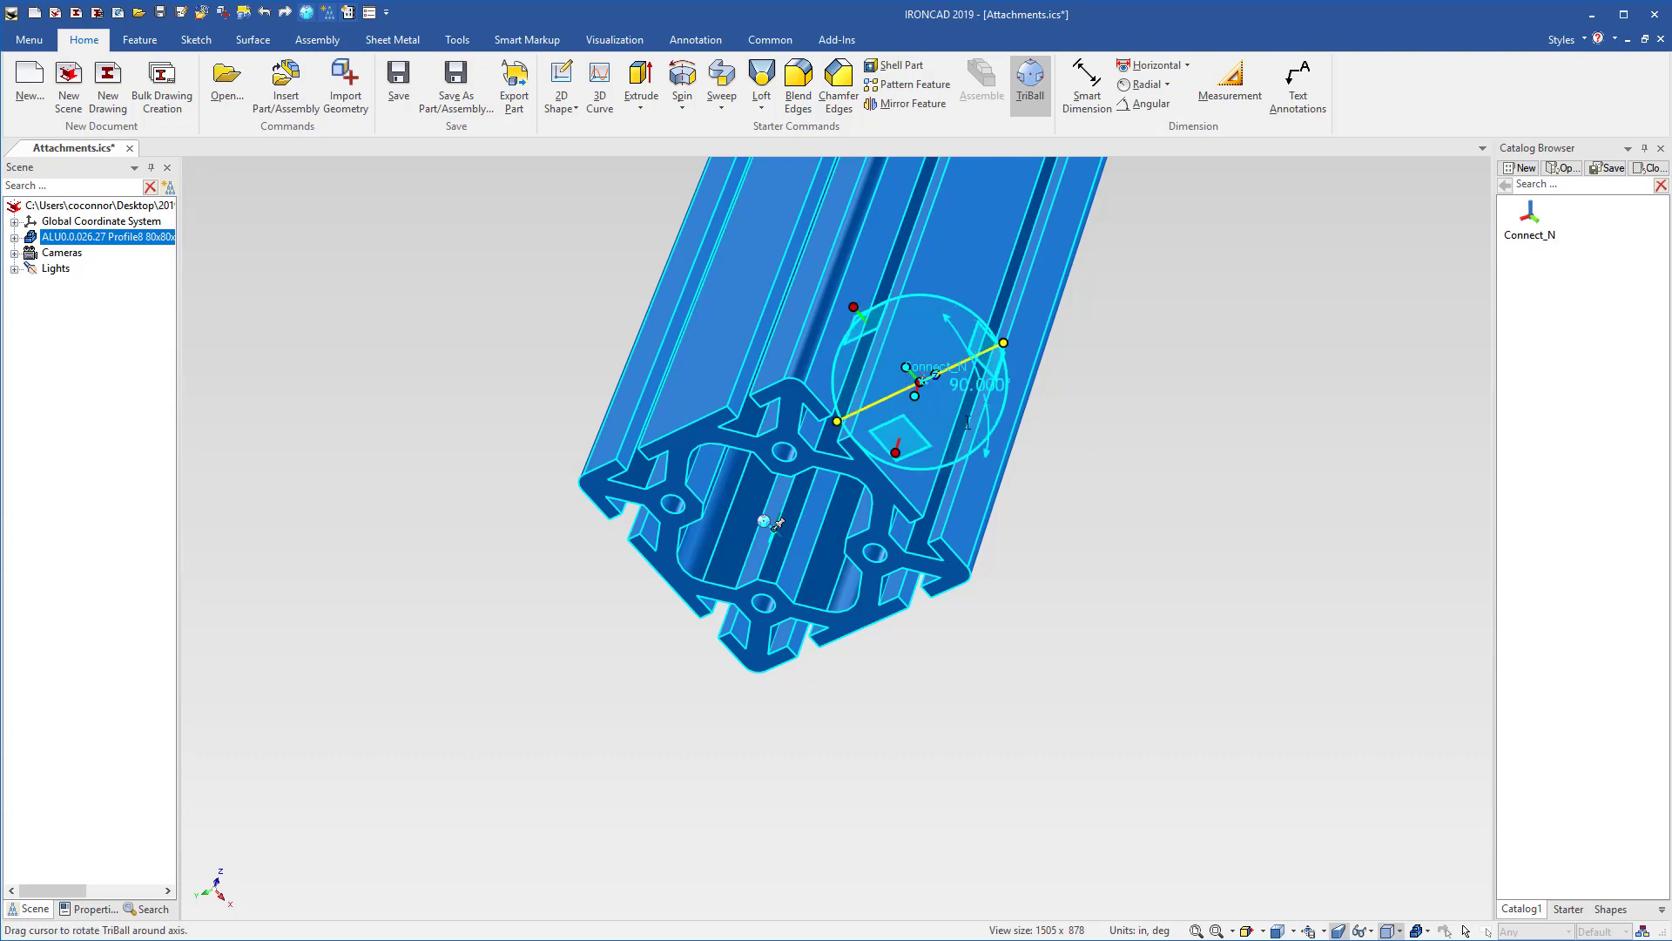
click(1107, 502)
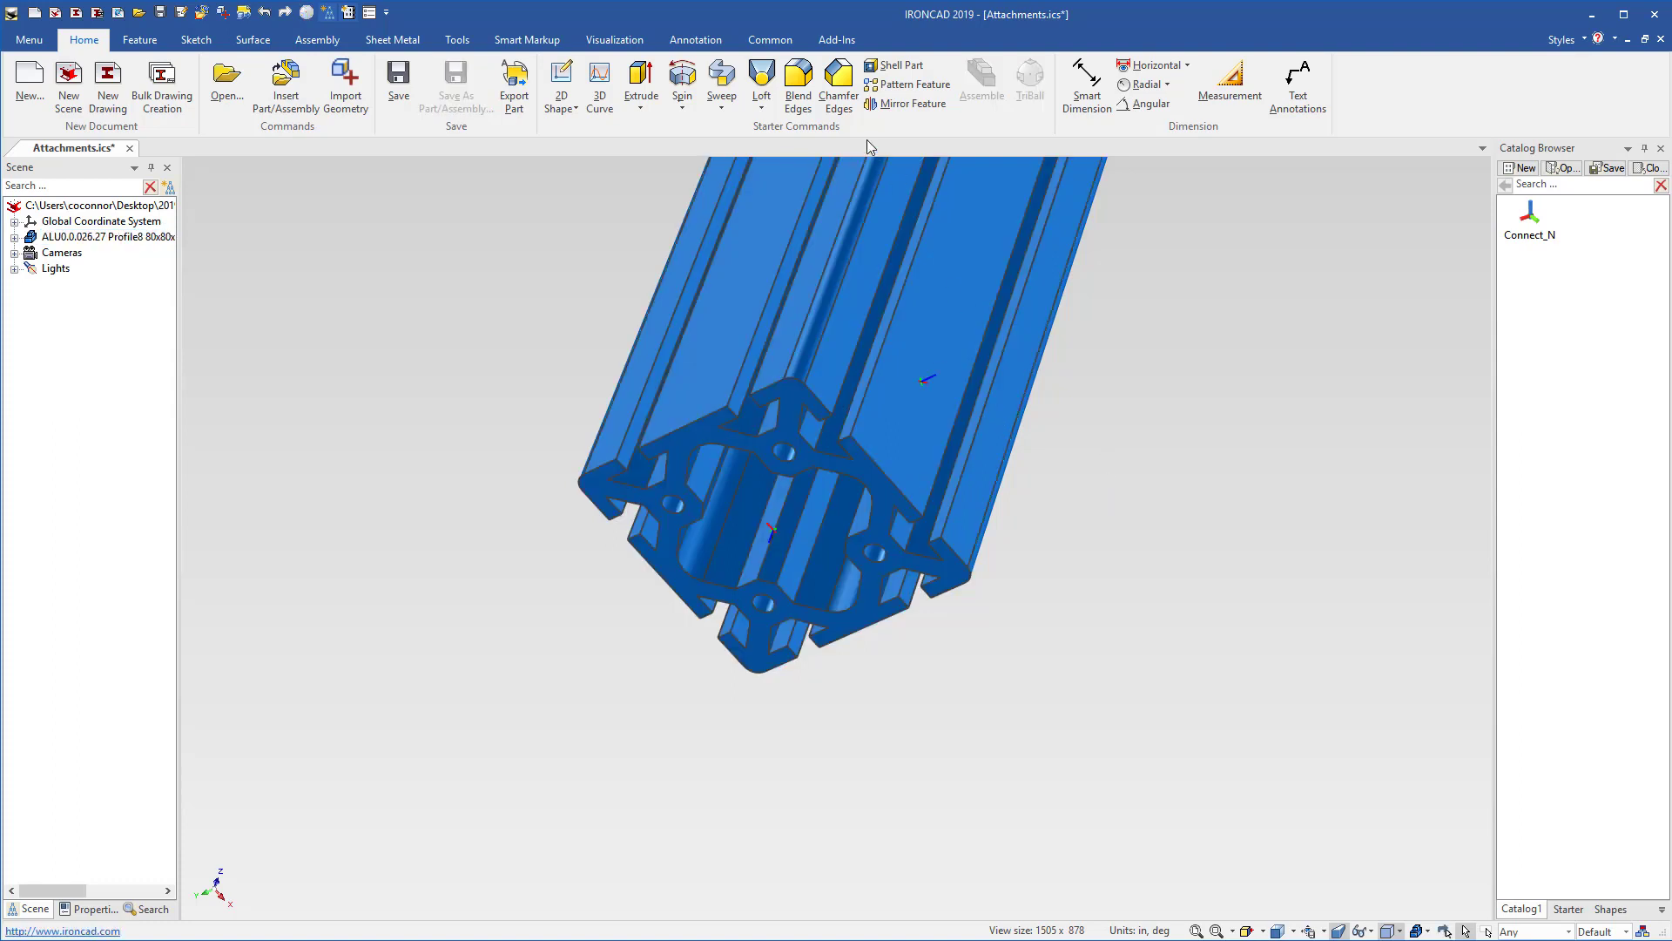
Review the naming, type and constraint options in the side-face attachment point's properties, leaving them unchanged.
click(458, 39)
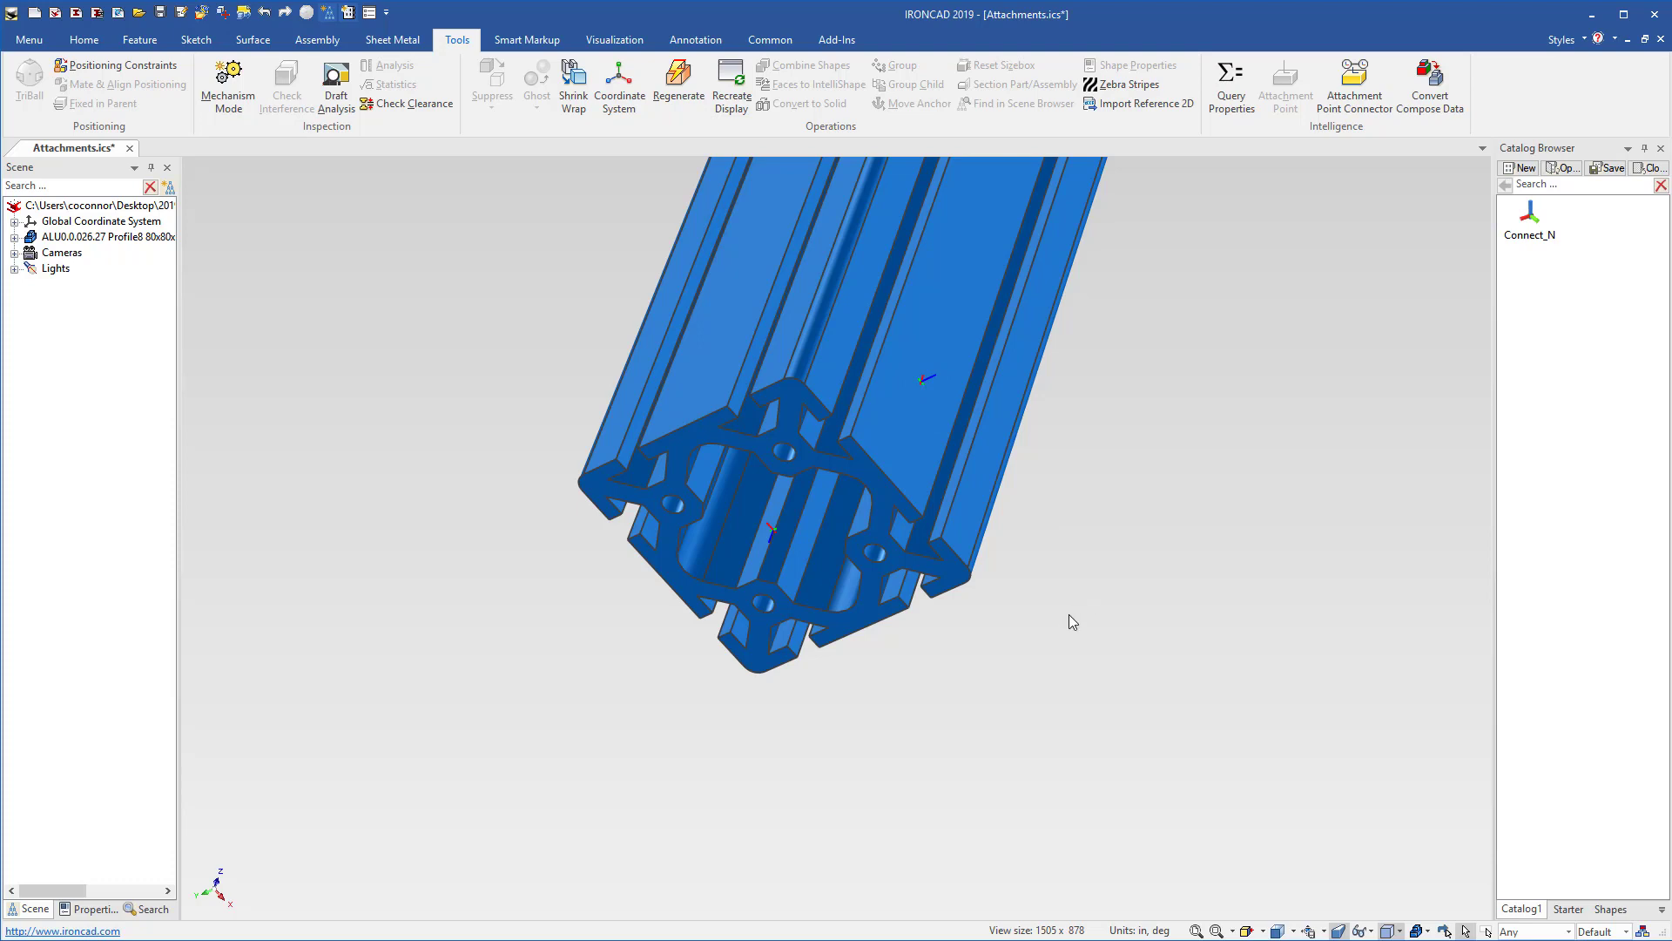
click(924, 384)
right_click(922, 383)
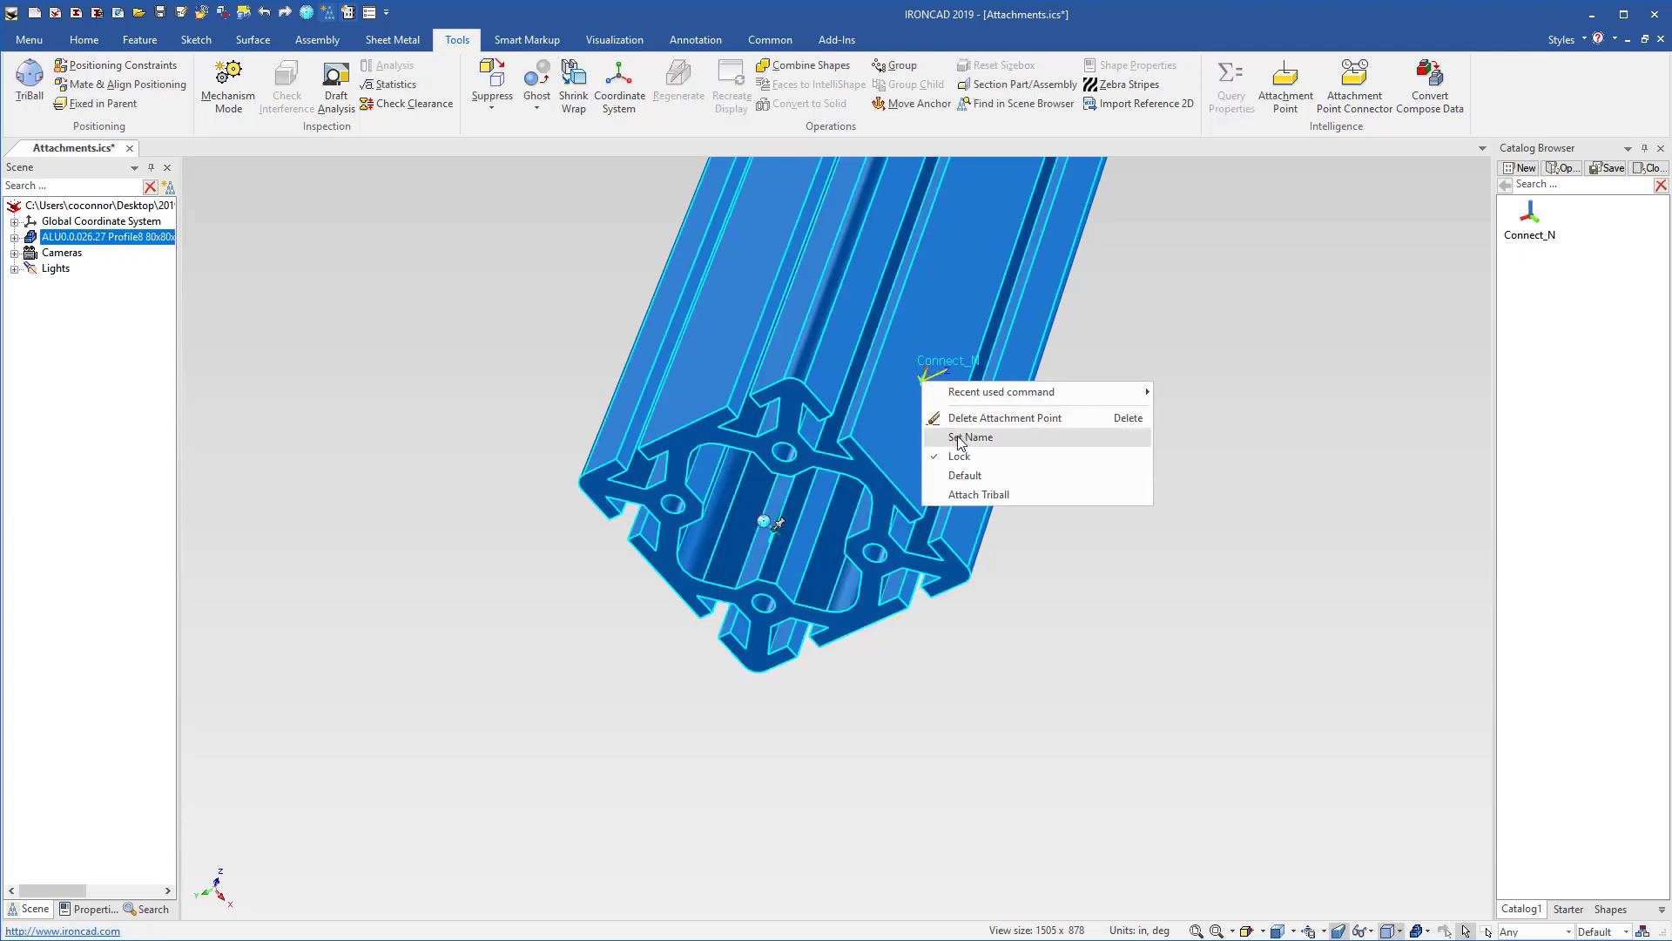
click(958, 435)
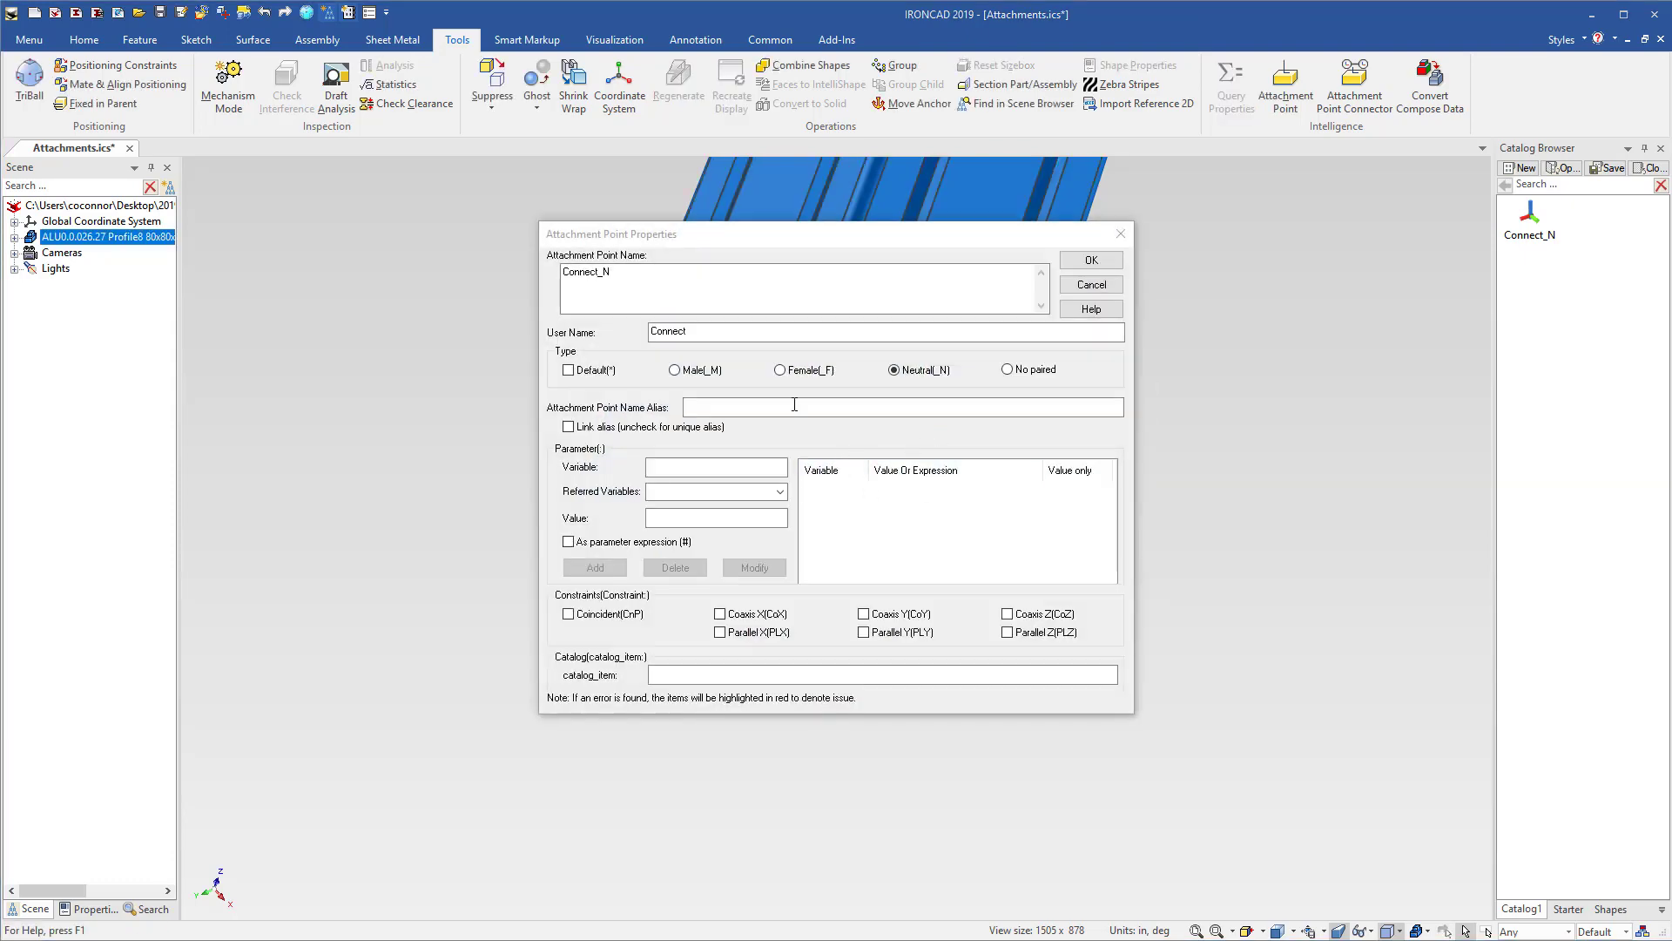
click(1092, 286)
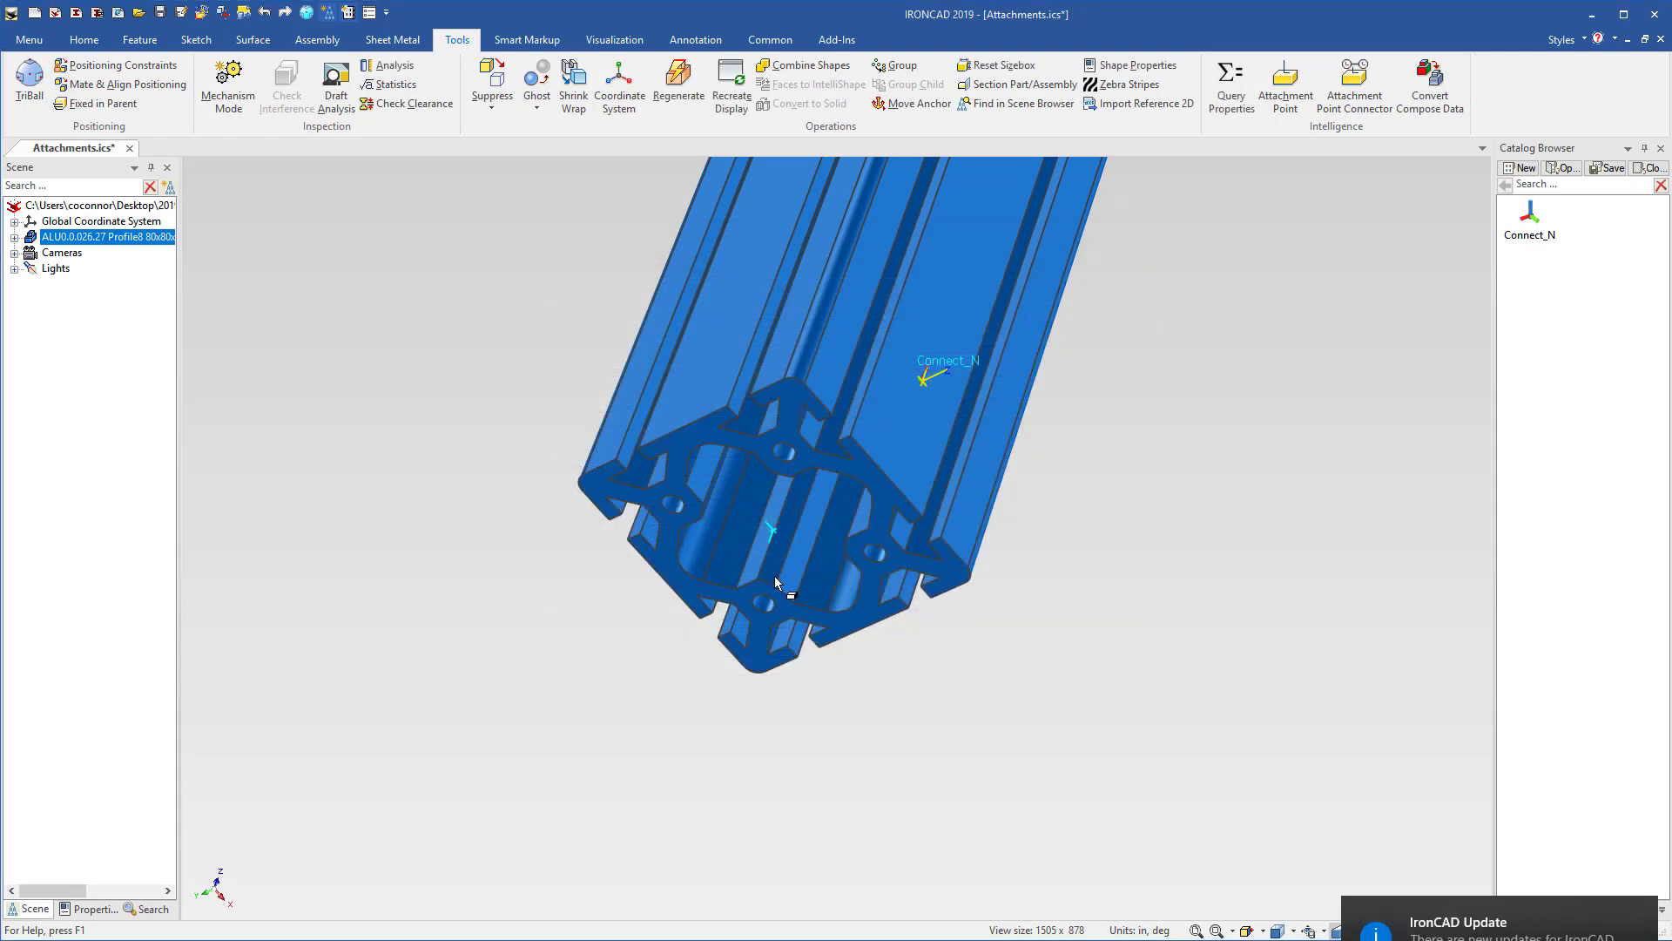
Detach the TriBall from the side-face attachment point, move it alone to the profile's central axis, and reattach it.
click(935, 408)
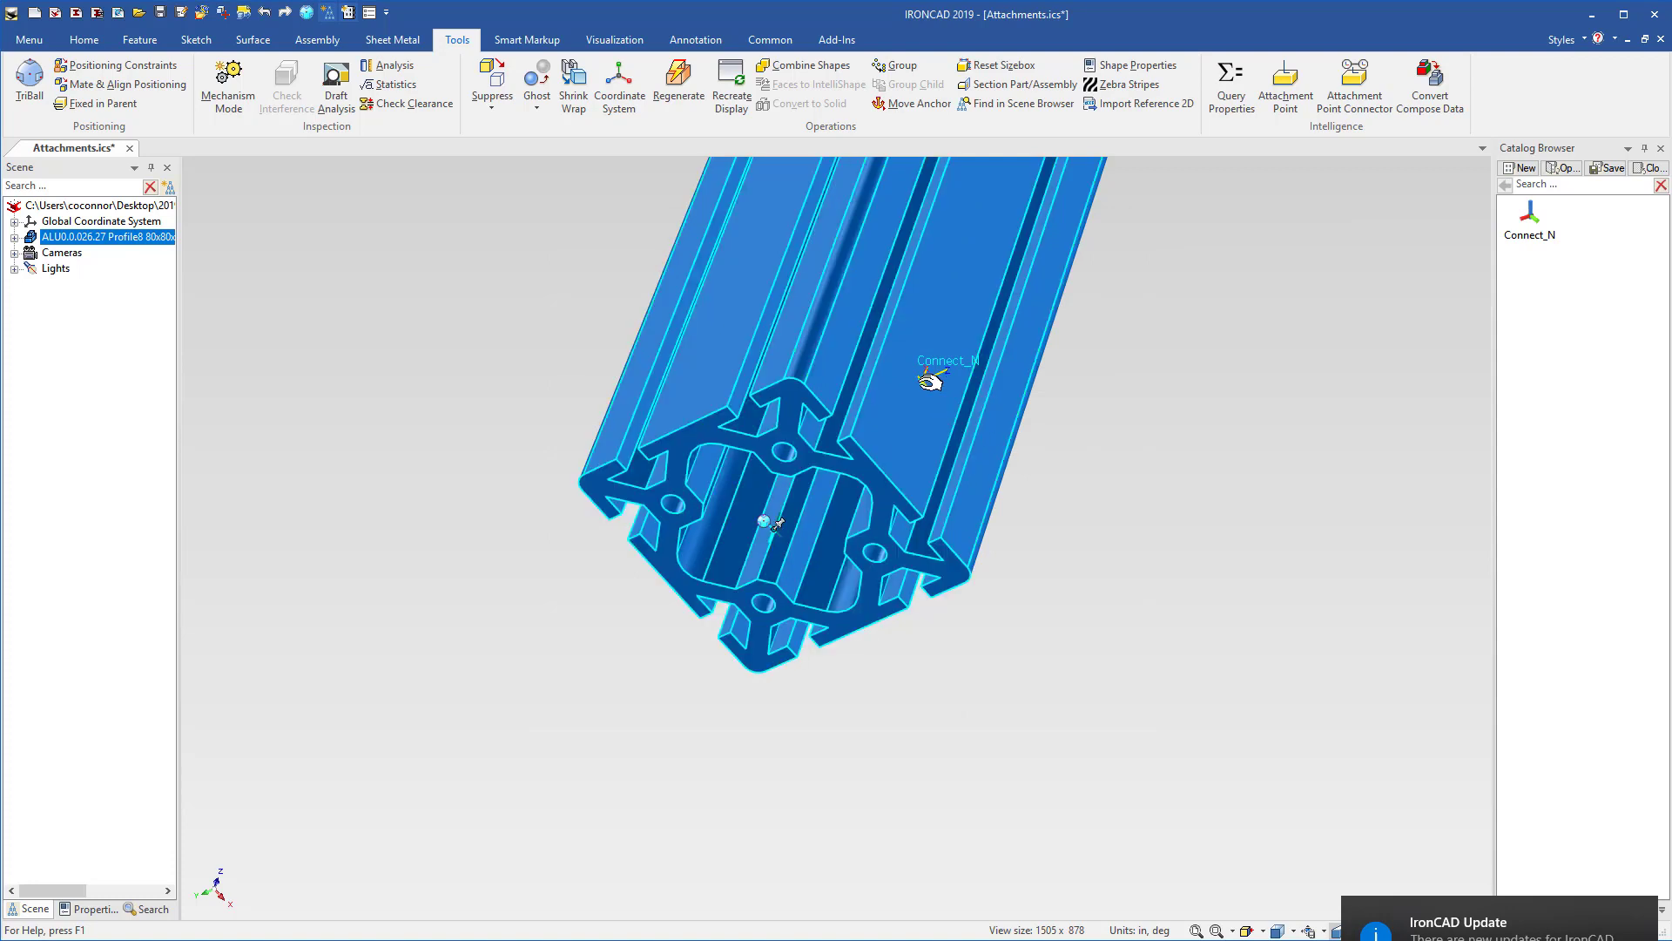
key(F10)
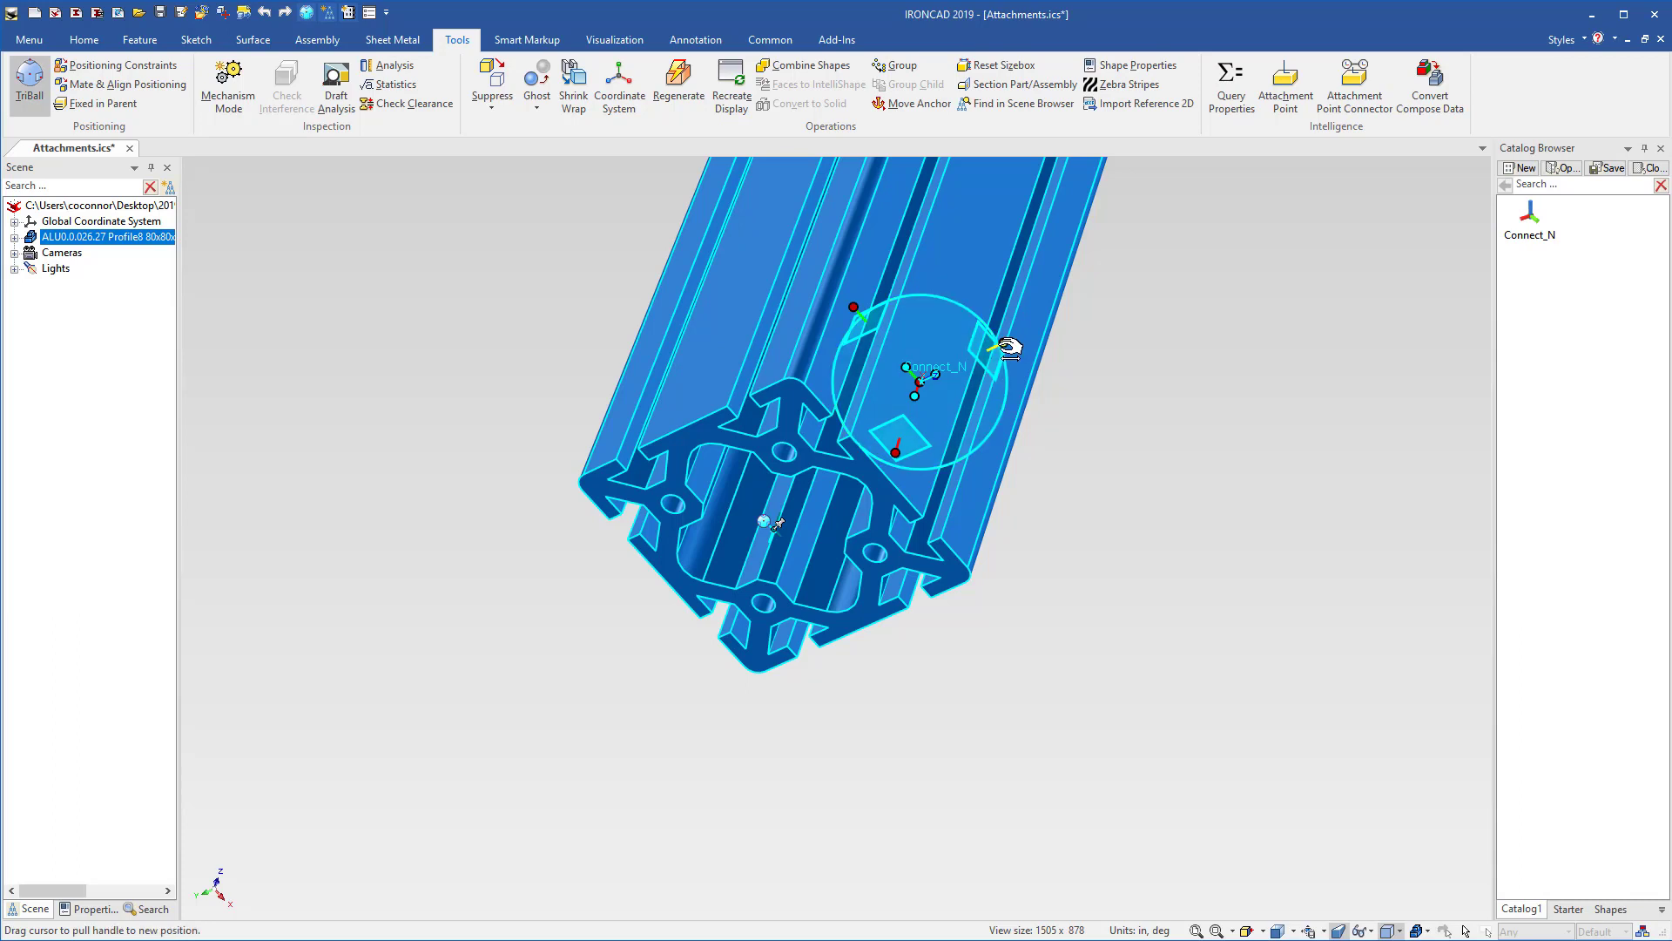
key(space)
drag(1009, 347, 688, 429)
key(space)
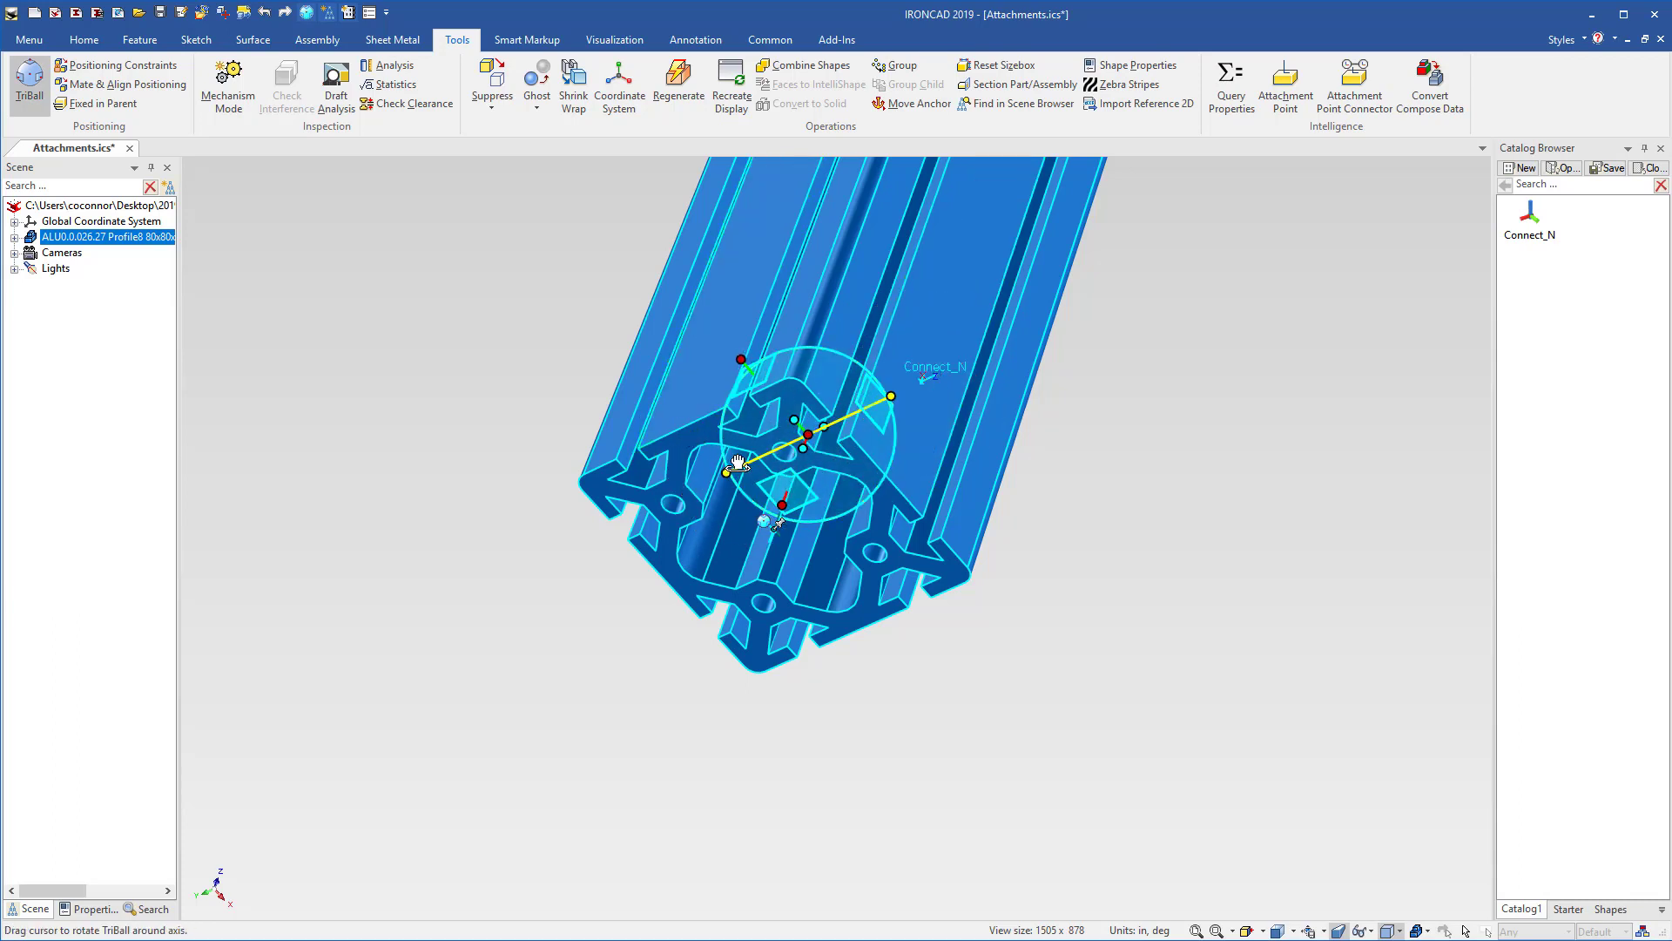
Make three linked copies of the side-face attachment point around the profile's central axis at 90° spacing.
click(782, 506)
right_drag(849, 483, 825, 439)
click(877, 490)
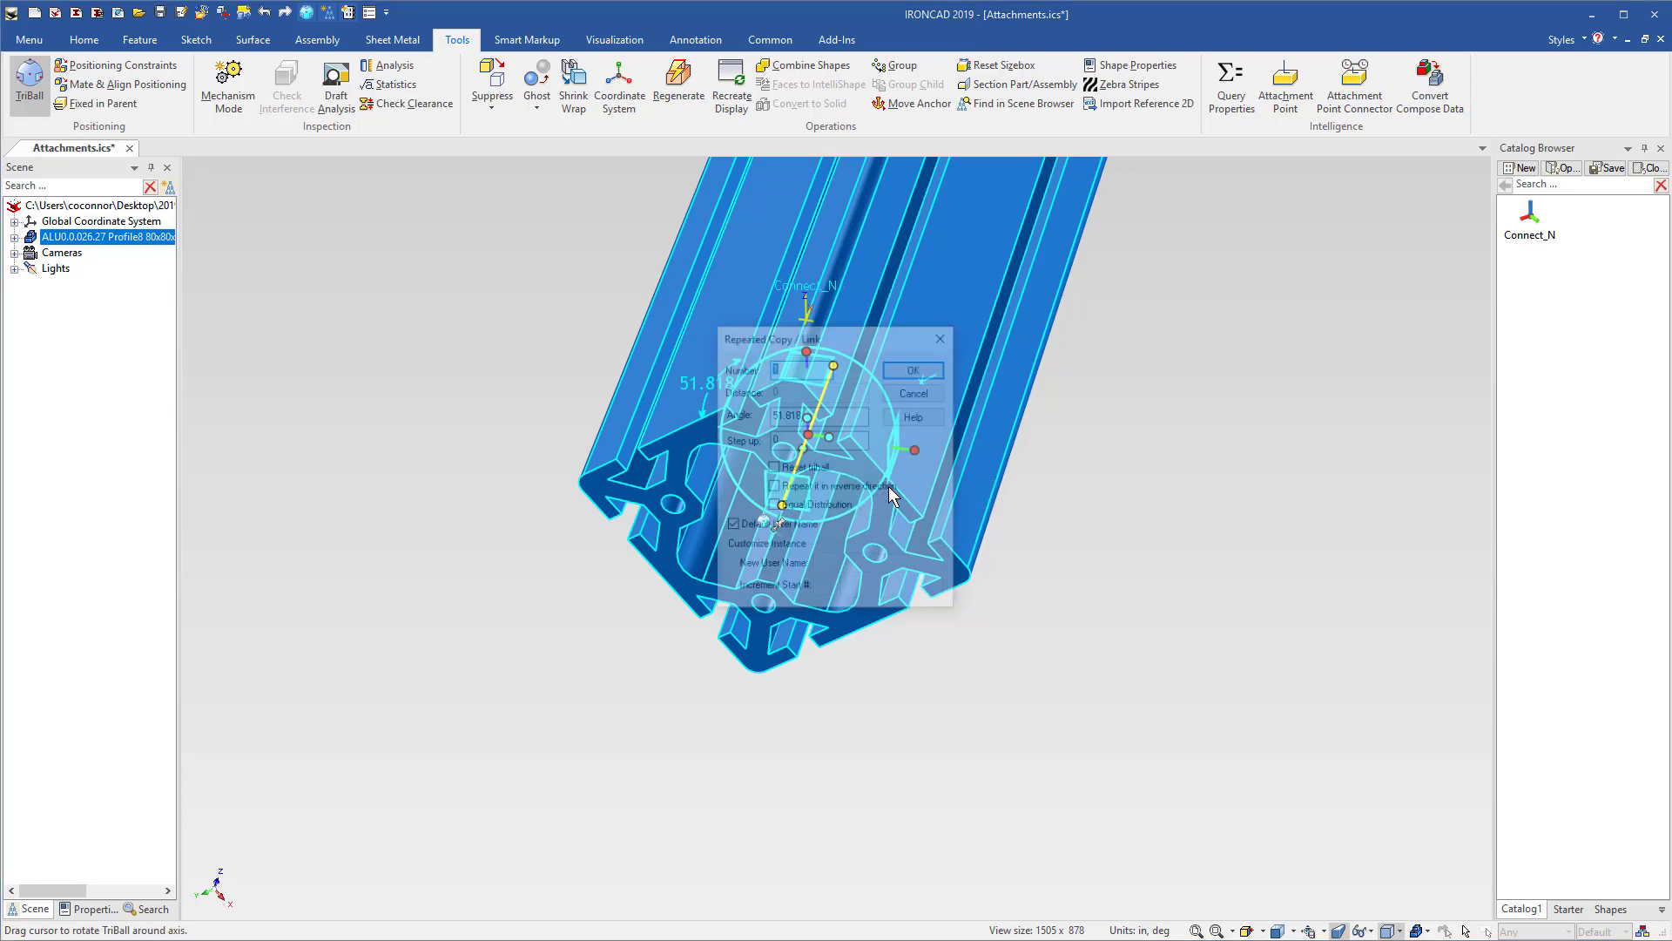
key(Tab)
text(90)
key(Return)
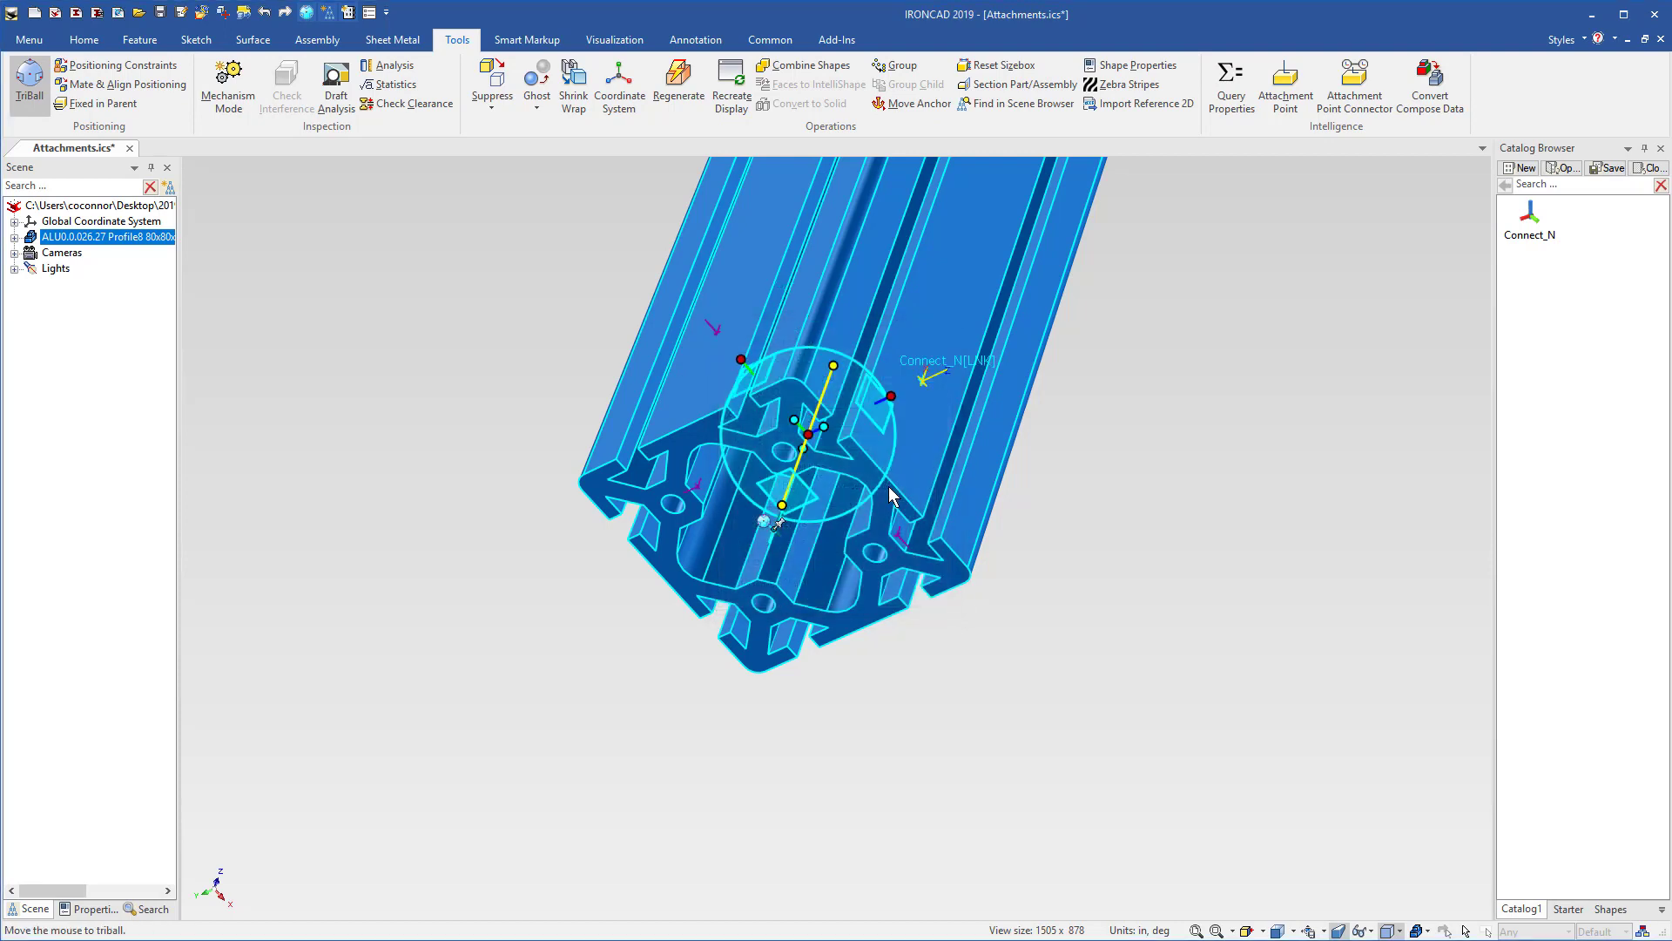
key(F10)
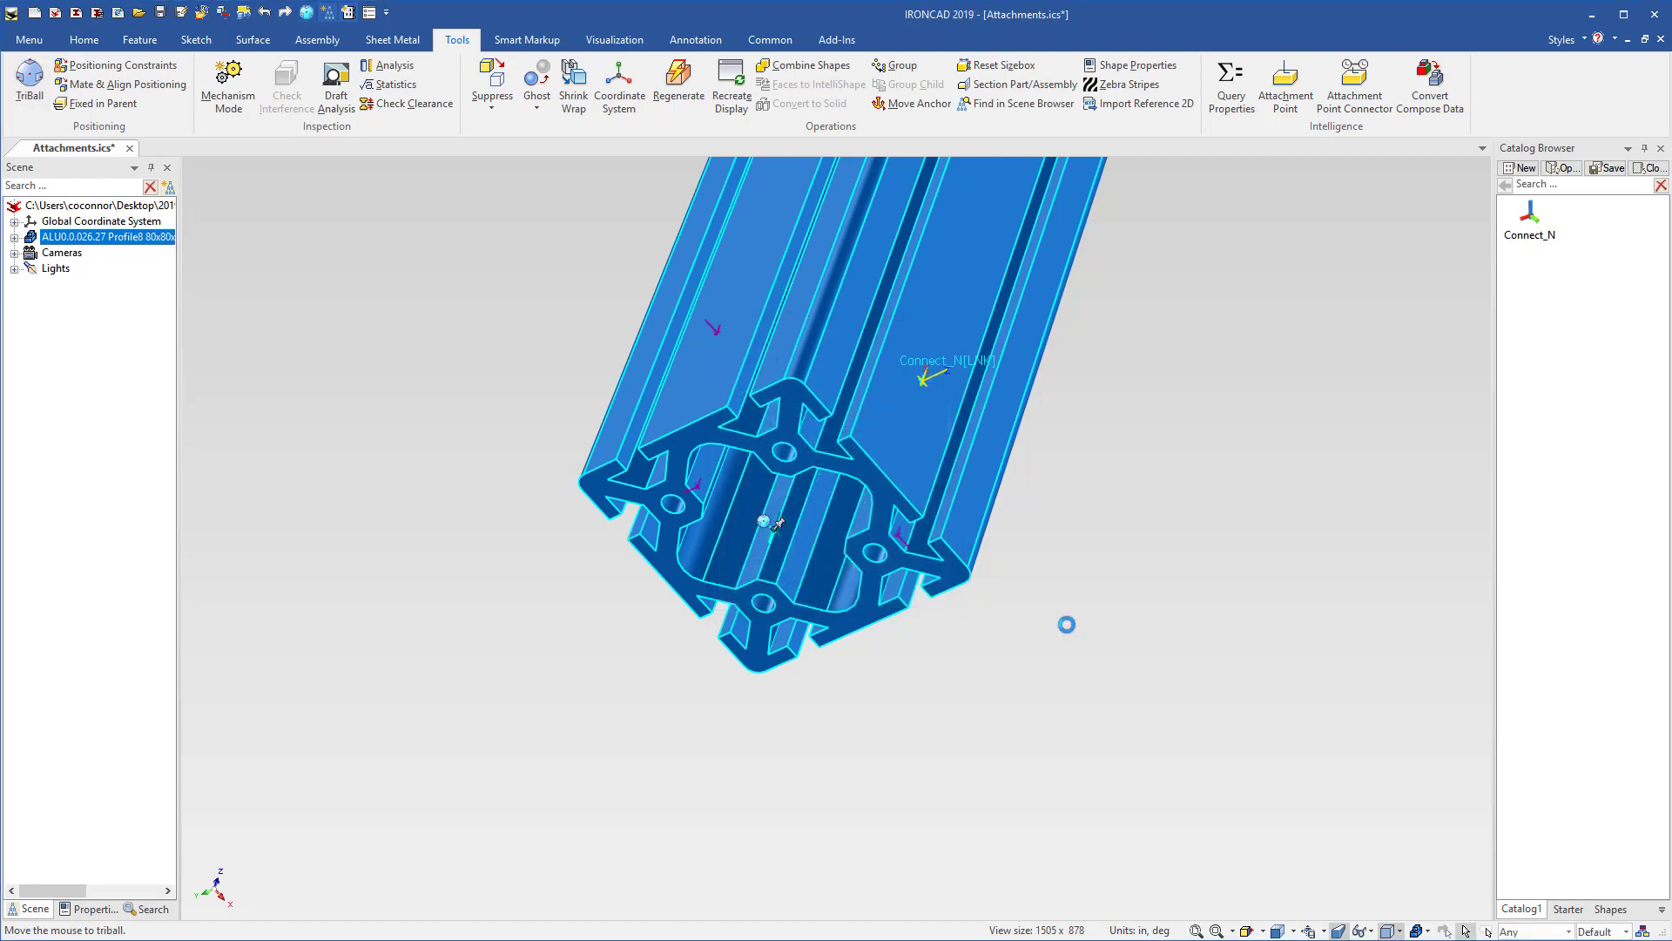
click(1008, 590)
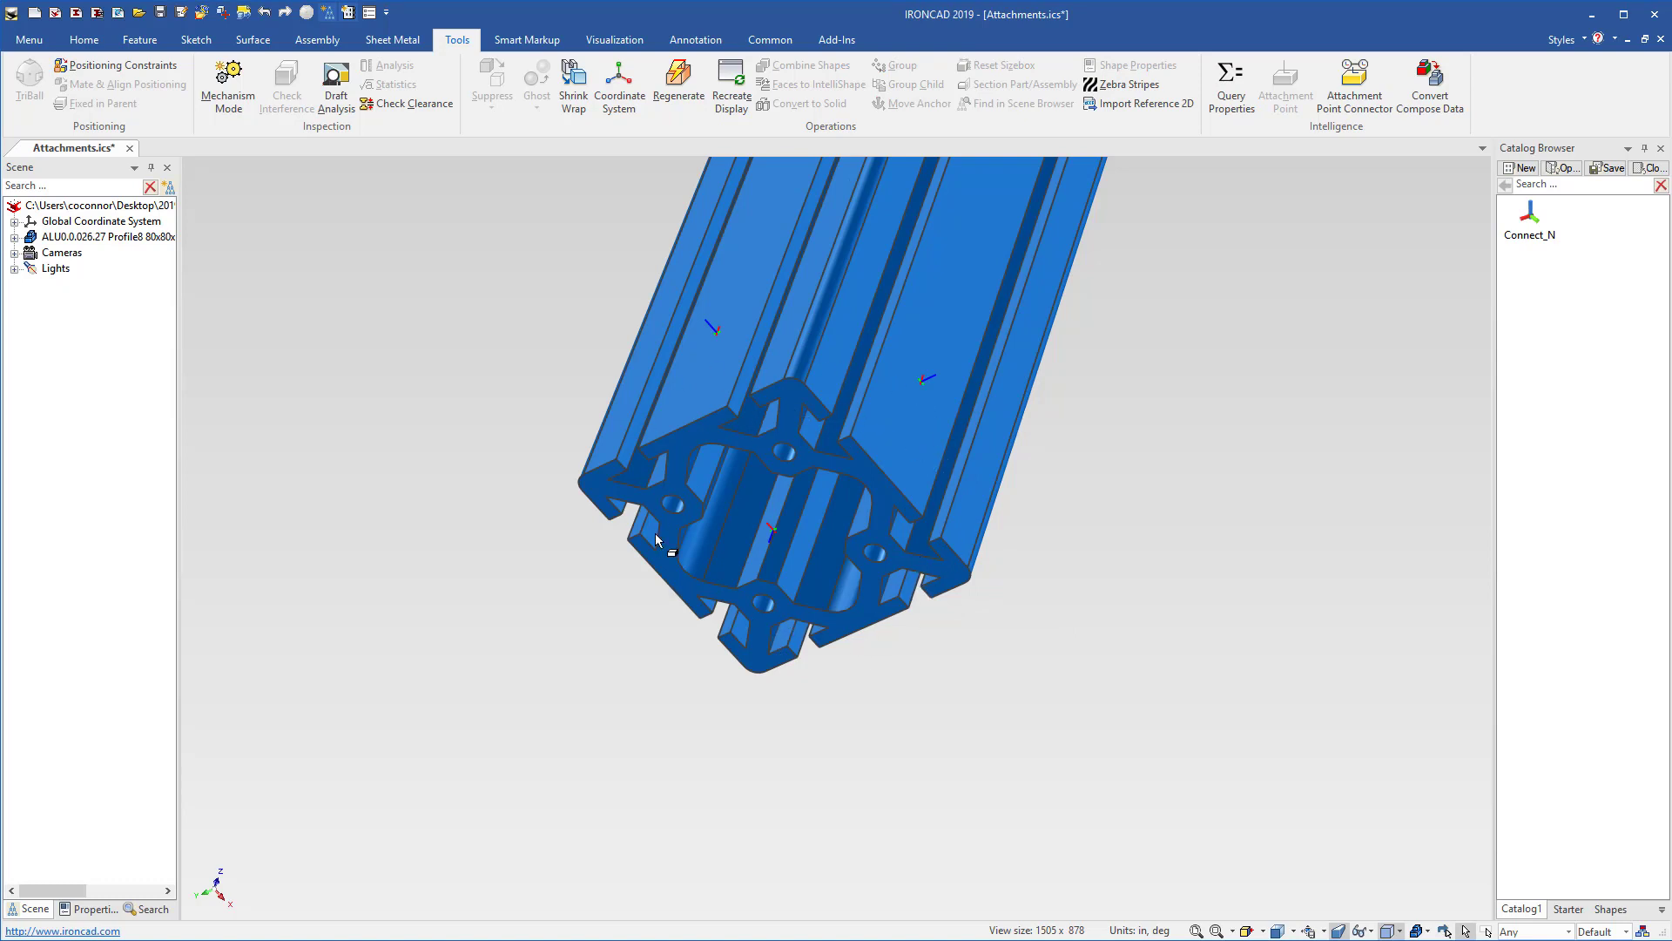
Enable the Coincident (CnP) constraint in the linked side-face attachment point's properties.
click(924, 383)
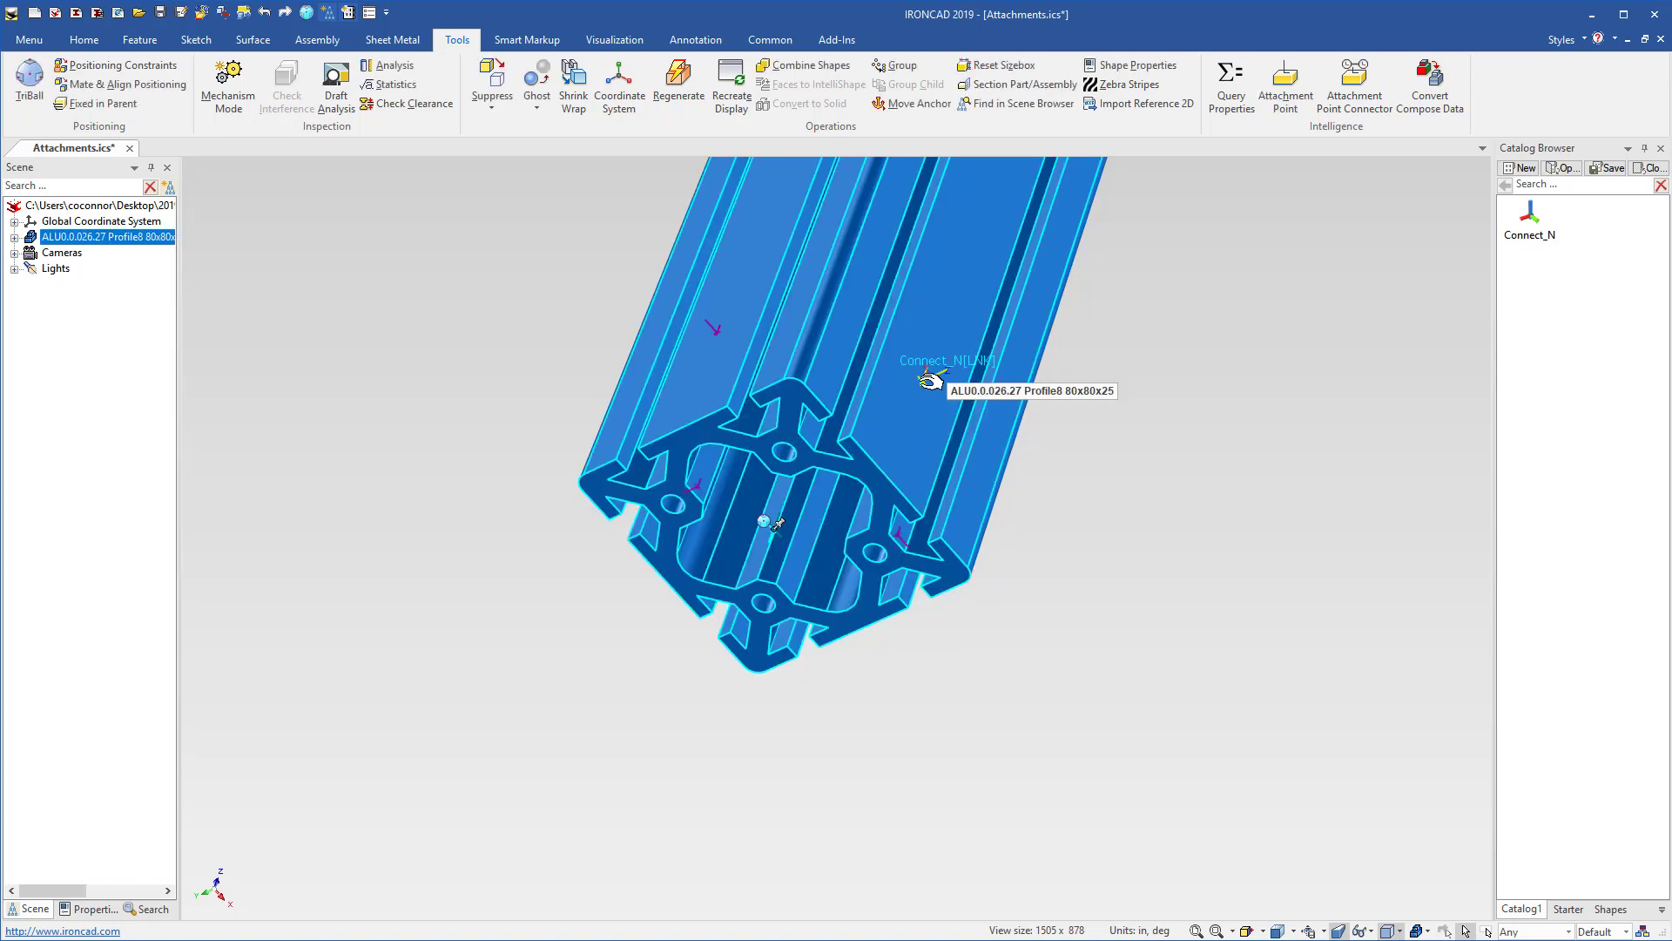
right_click(924, 381)
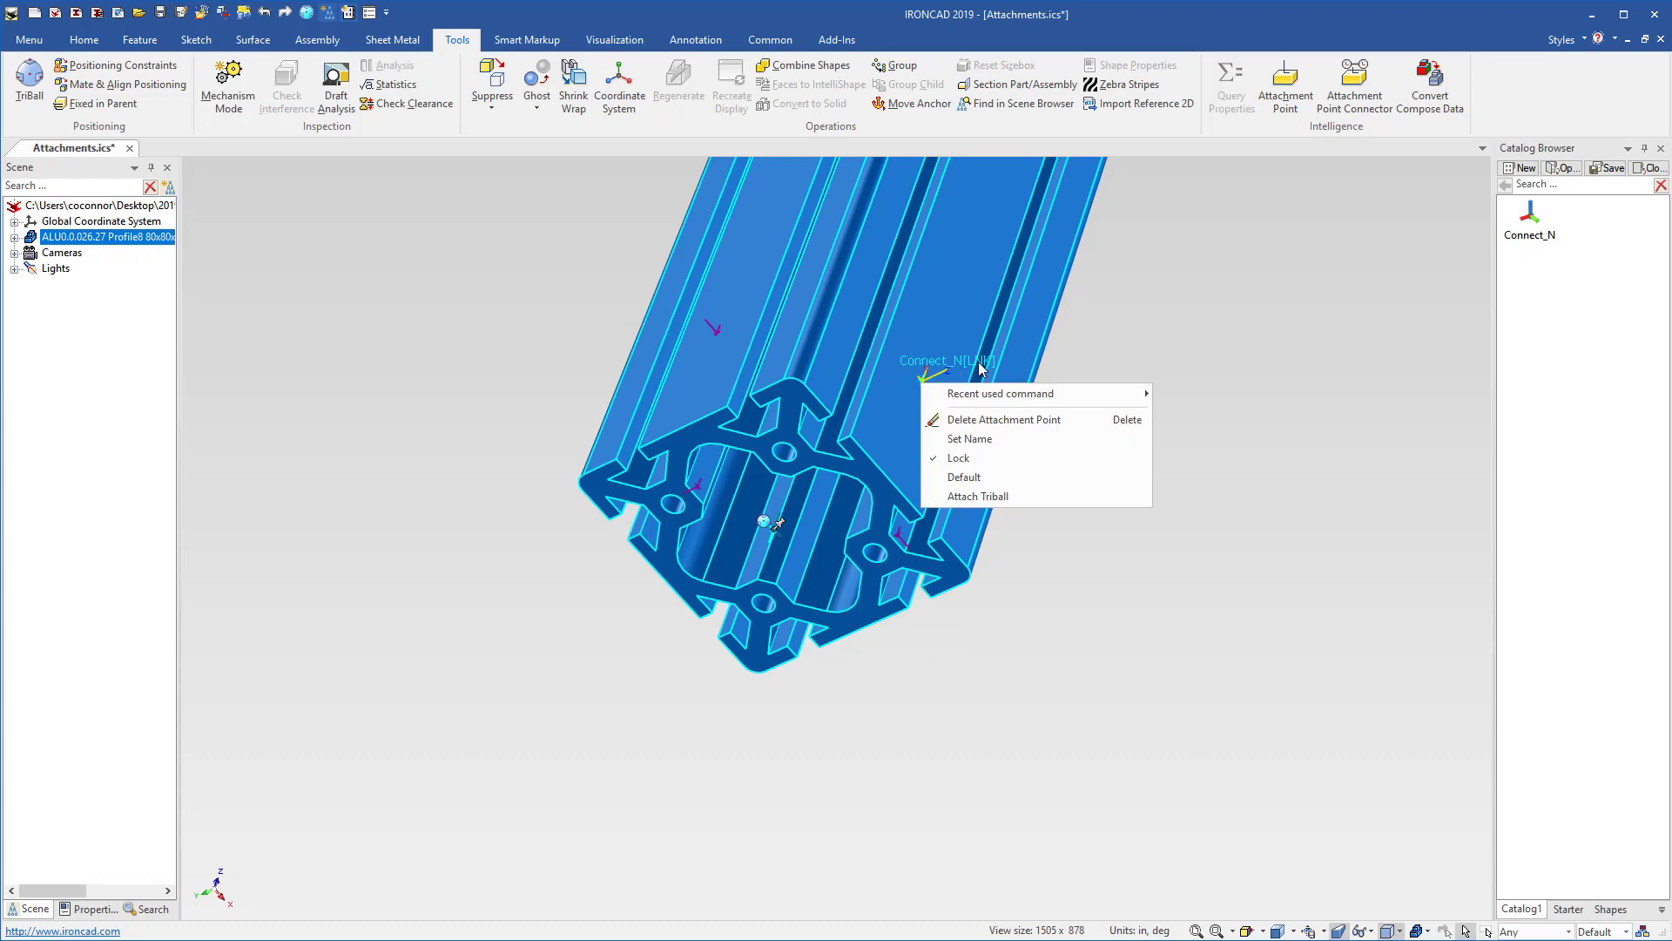
click(989, 439)
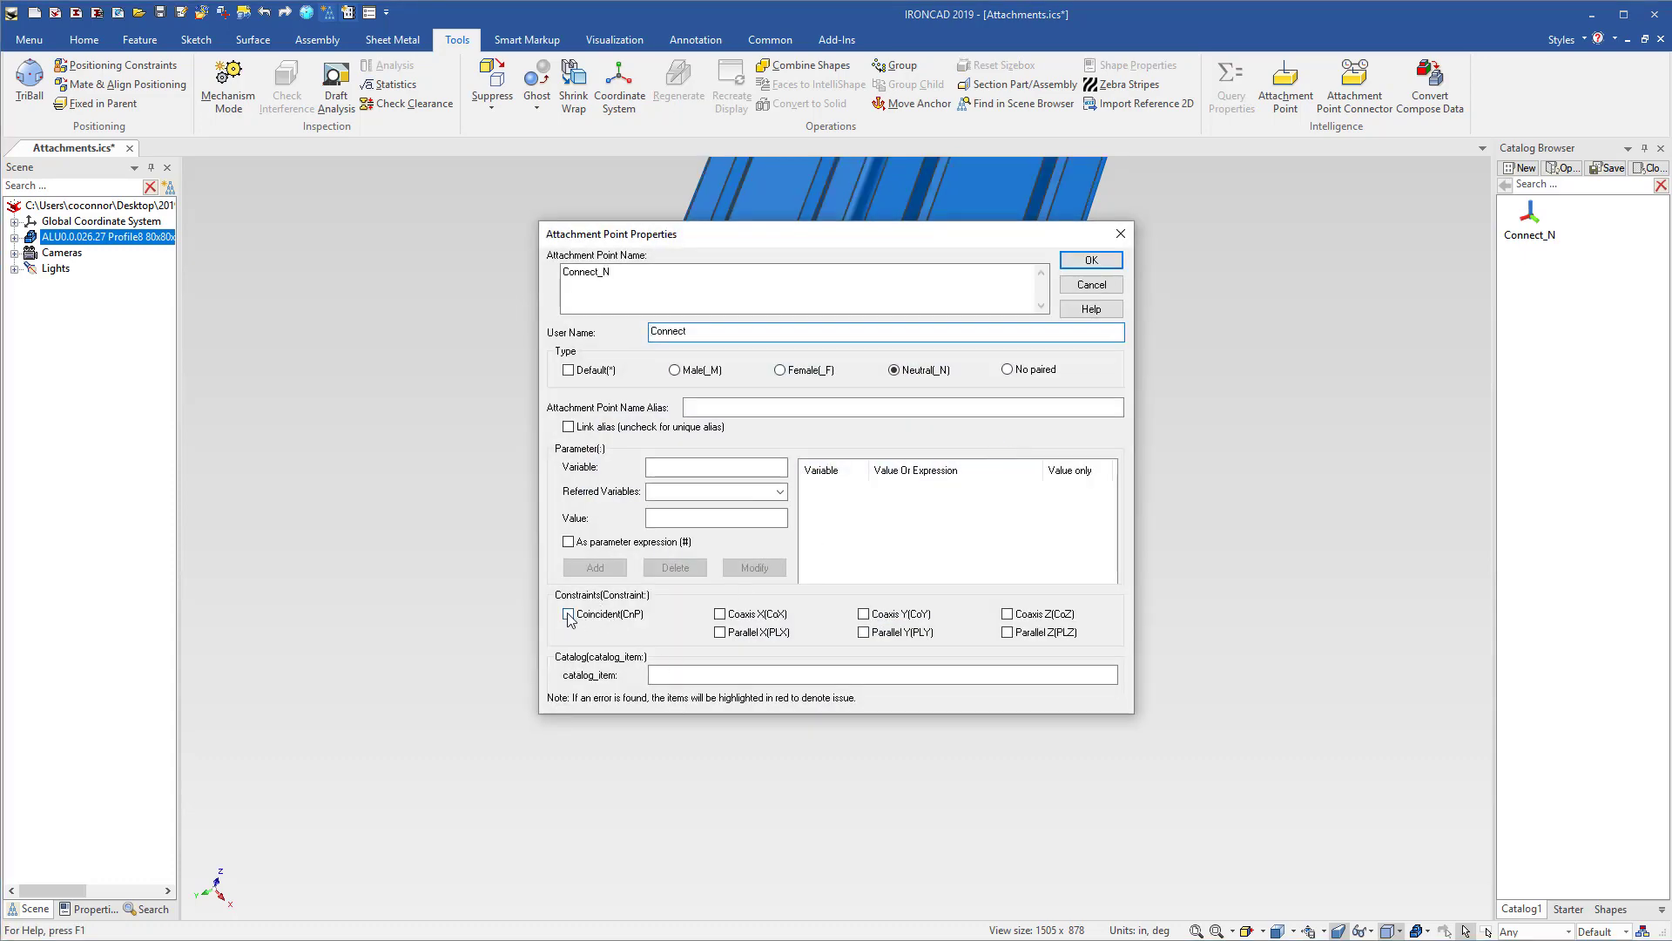
click(568, 614)
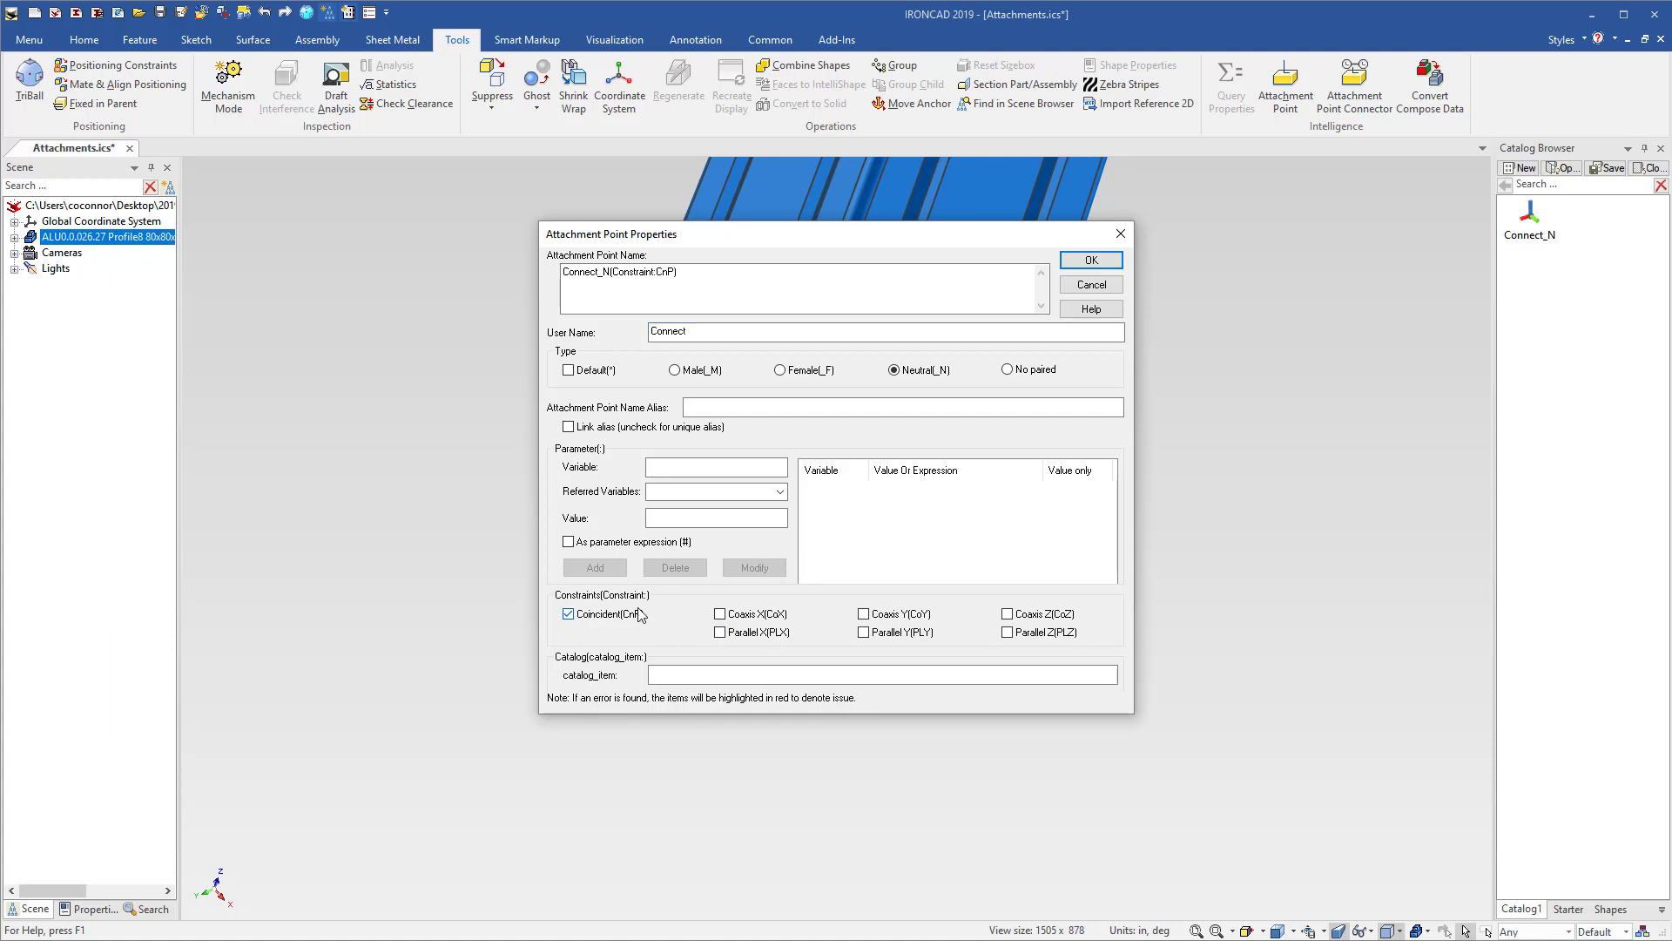
click(1091, 260)
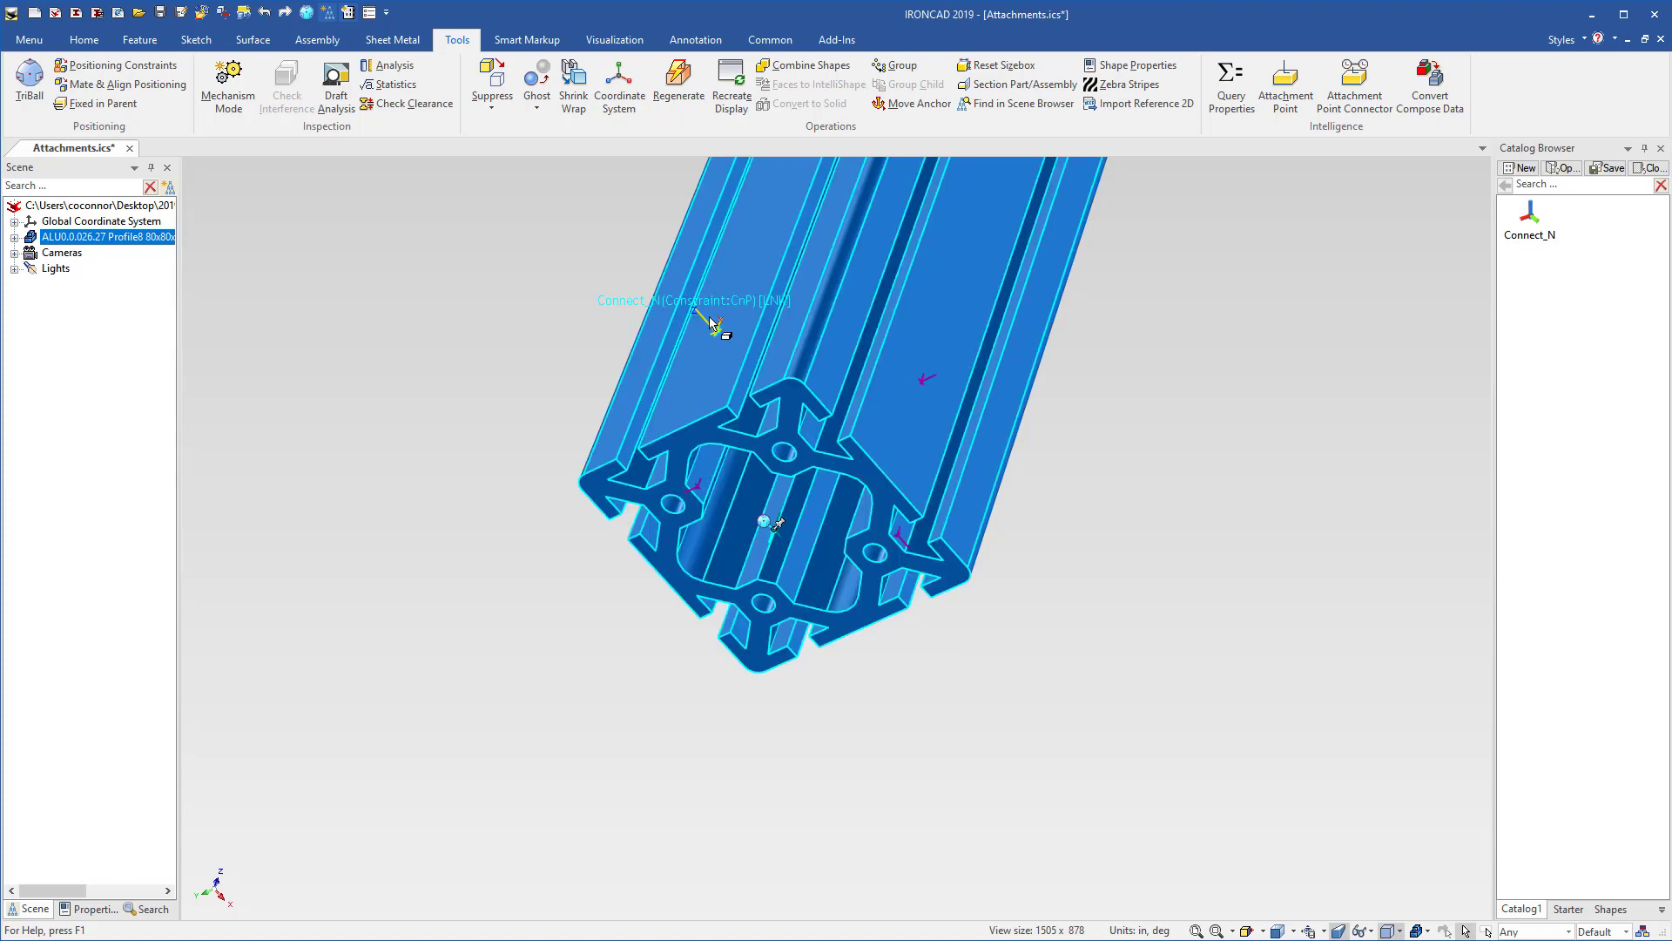
click(1065, 579)
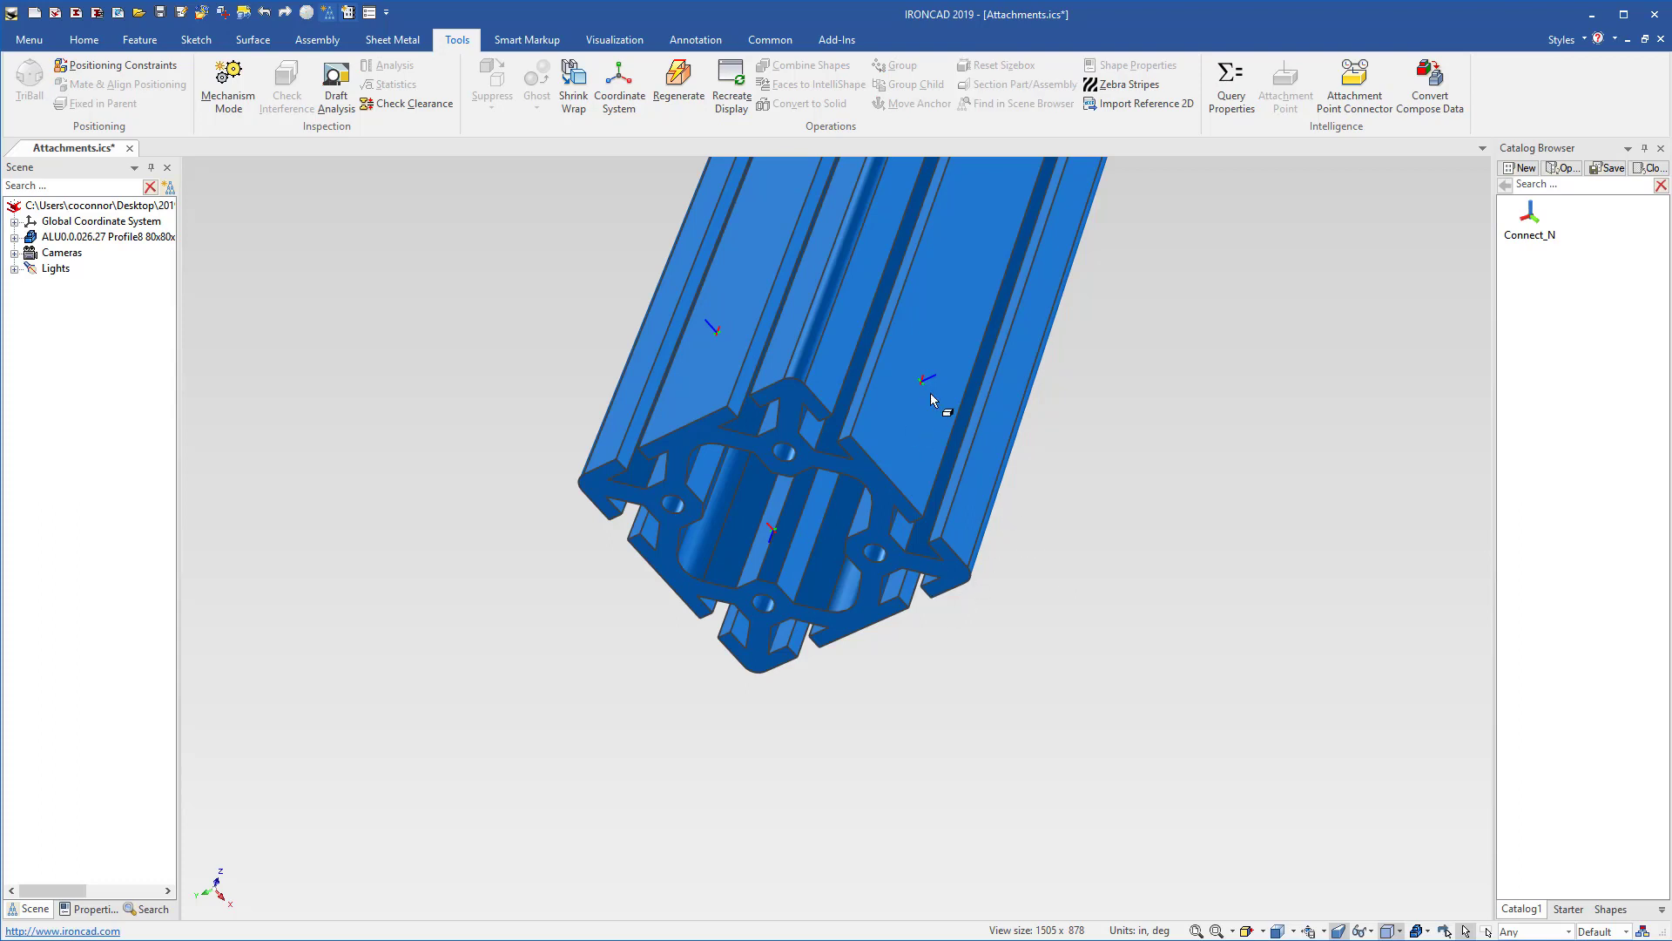
Store the profile with its attachment points as an item in the new catalog.
click(913, 485)
drag(876, 474, 1555, 497)
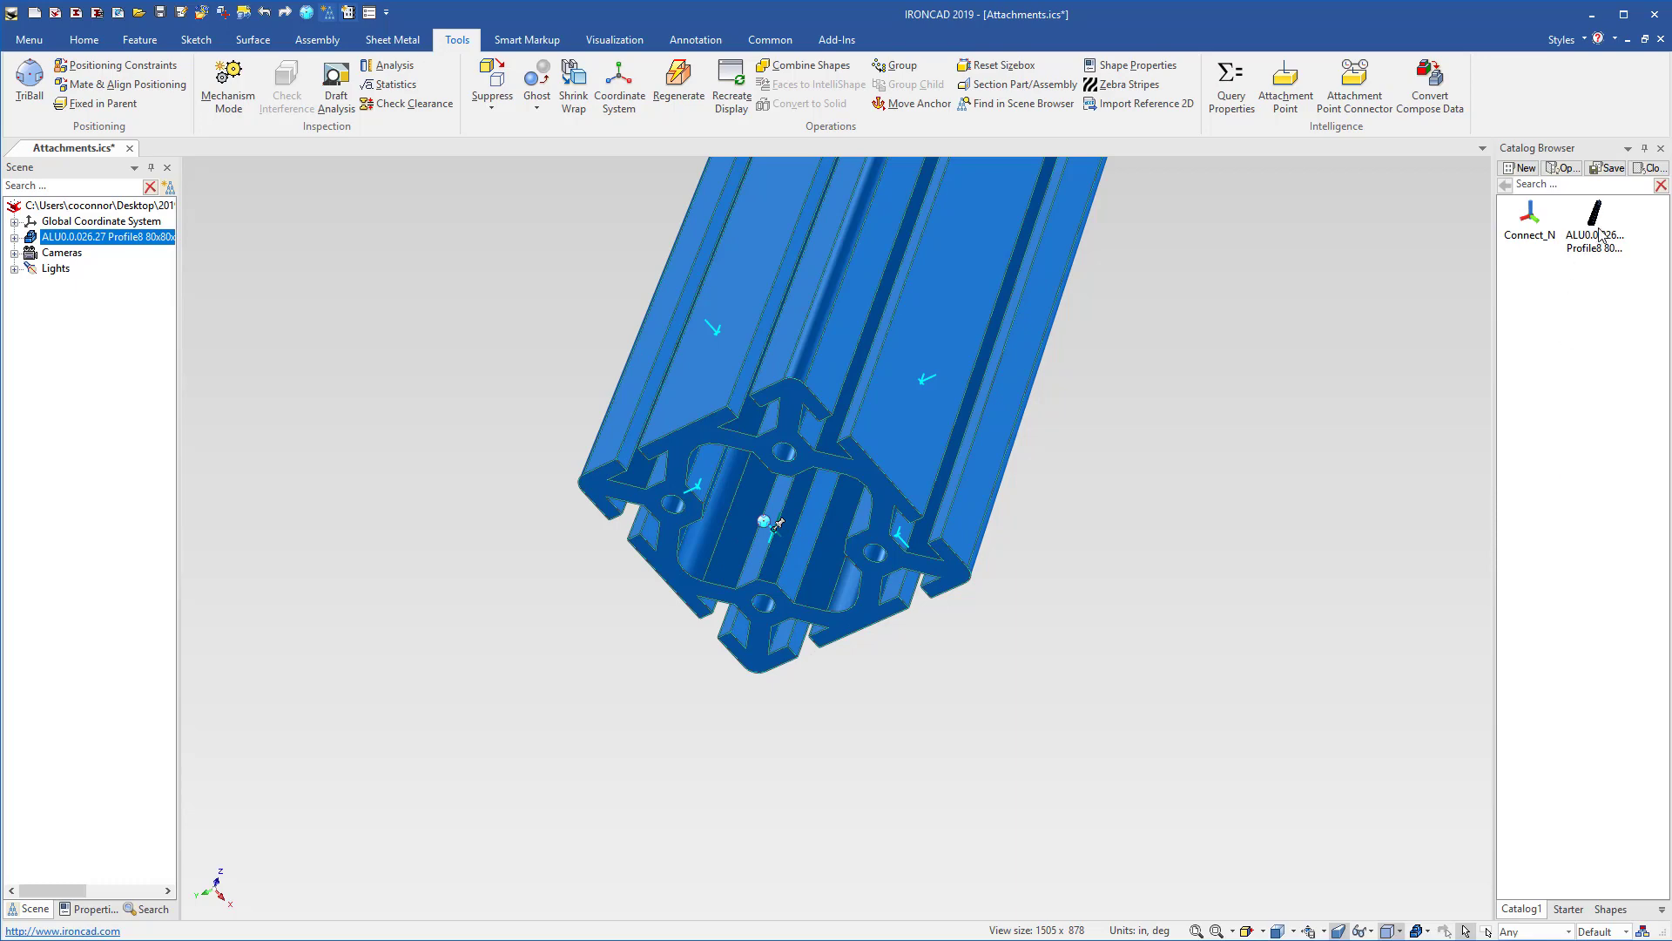
Place a catalog copy of the profile against the existing profile and delete that attached copy.
drag(1593, 218, 913, 416)
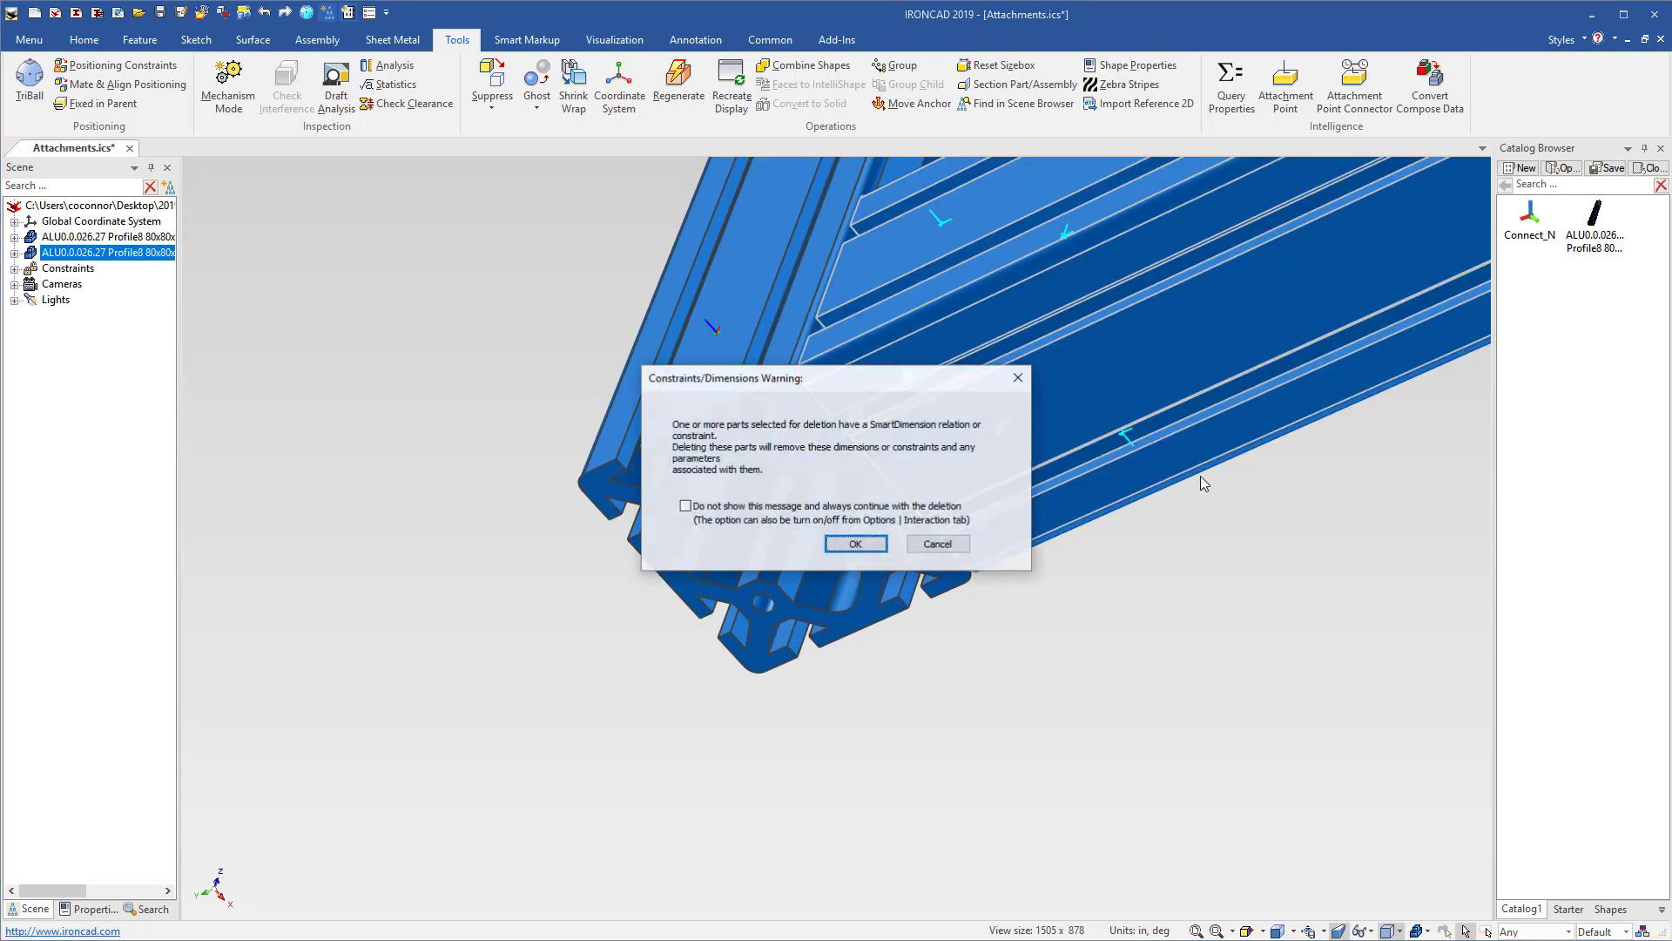
click(856, 546)
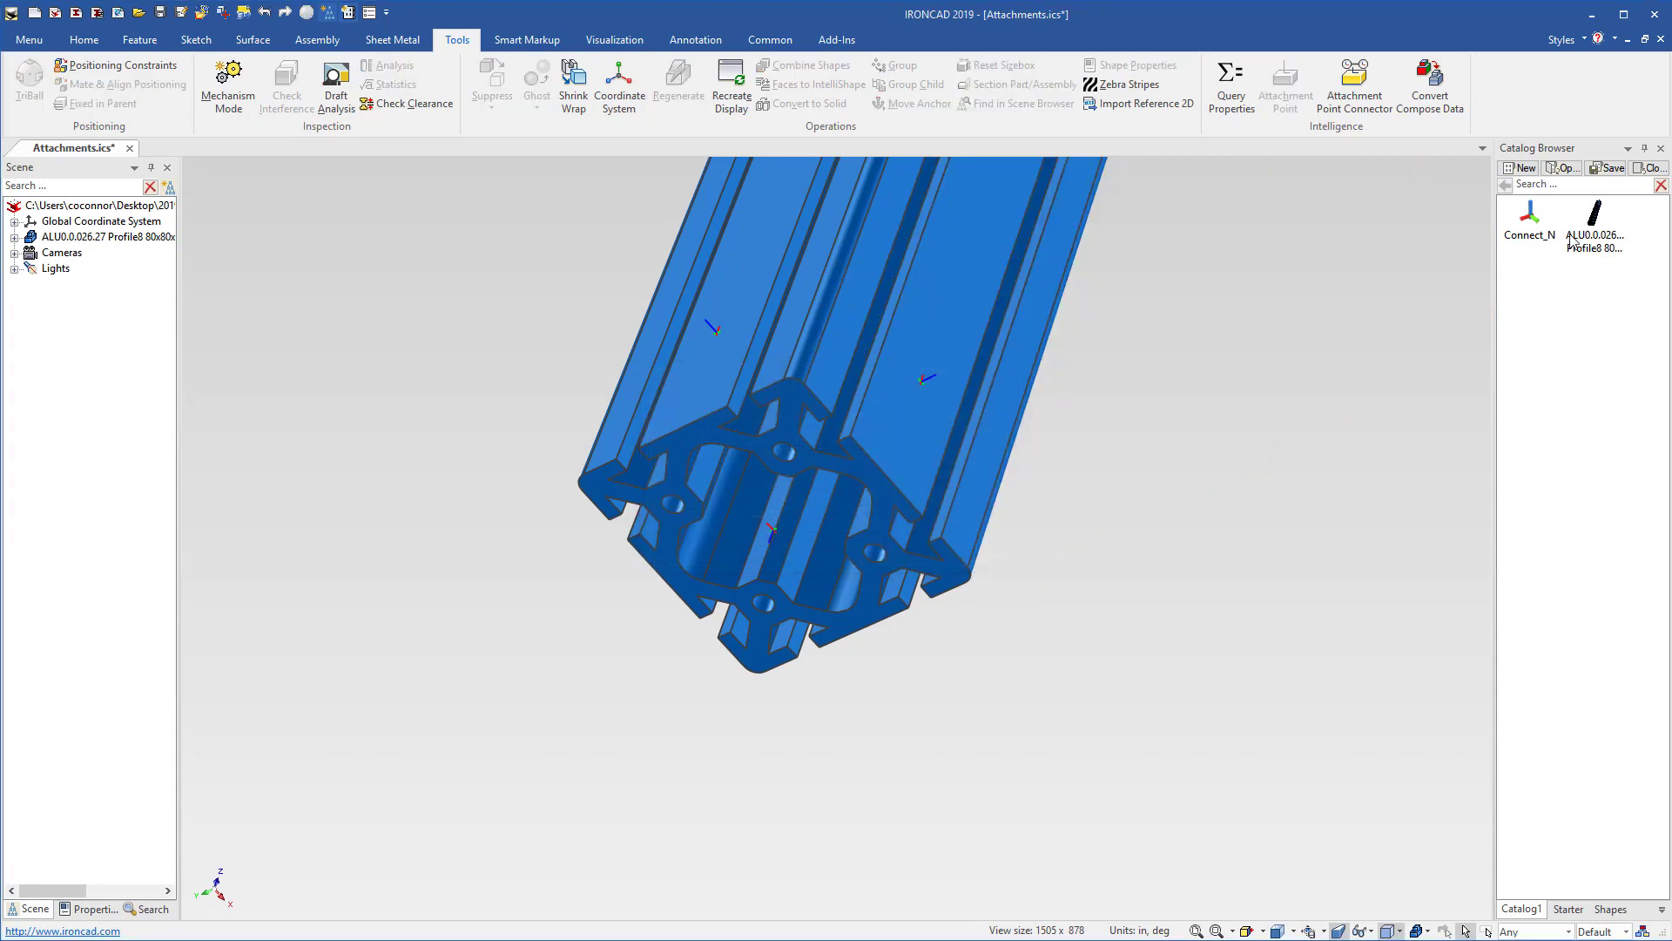
Attach another catalog copy of the profile, previewing the connector pairs and accepting a Connect_N(Constraint:CnP) and Connect_N pair.
drag(1593, 220, 912, 446)
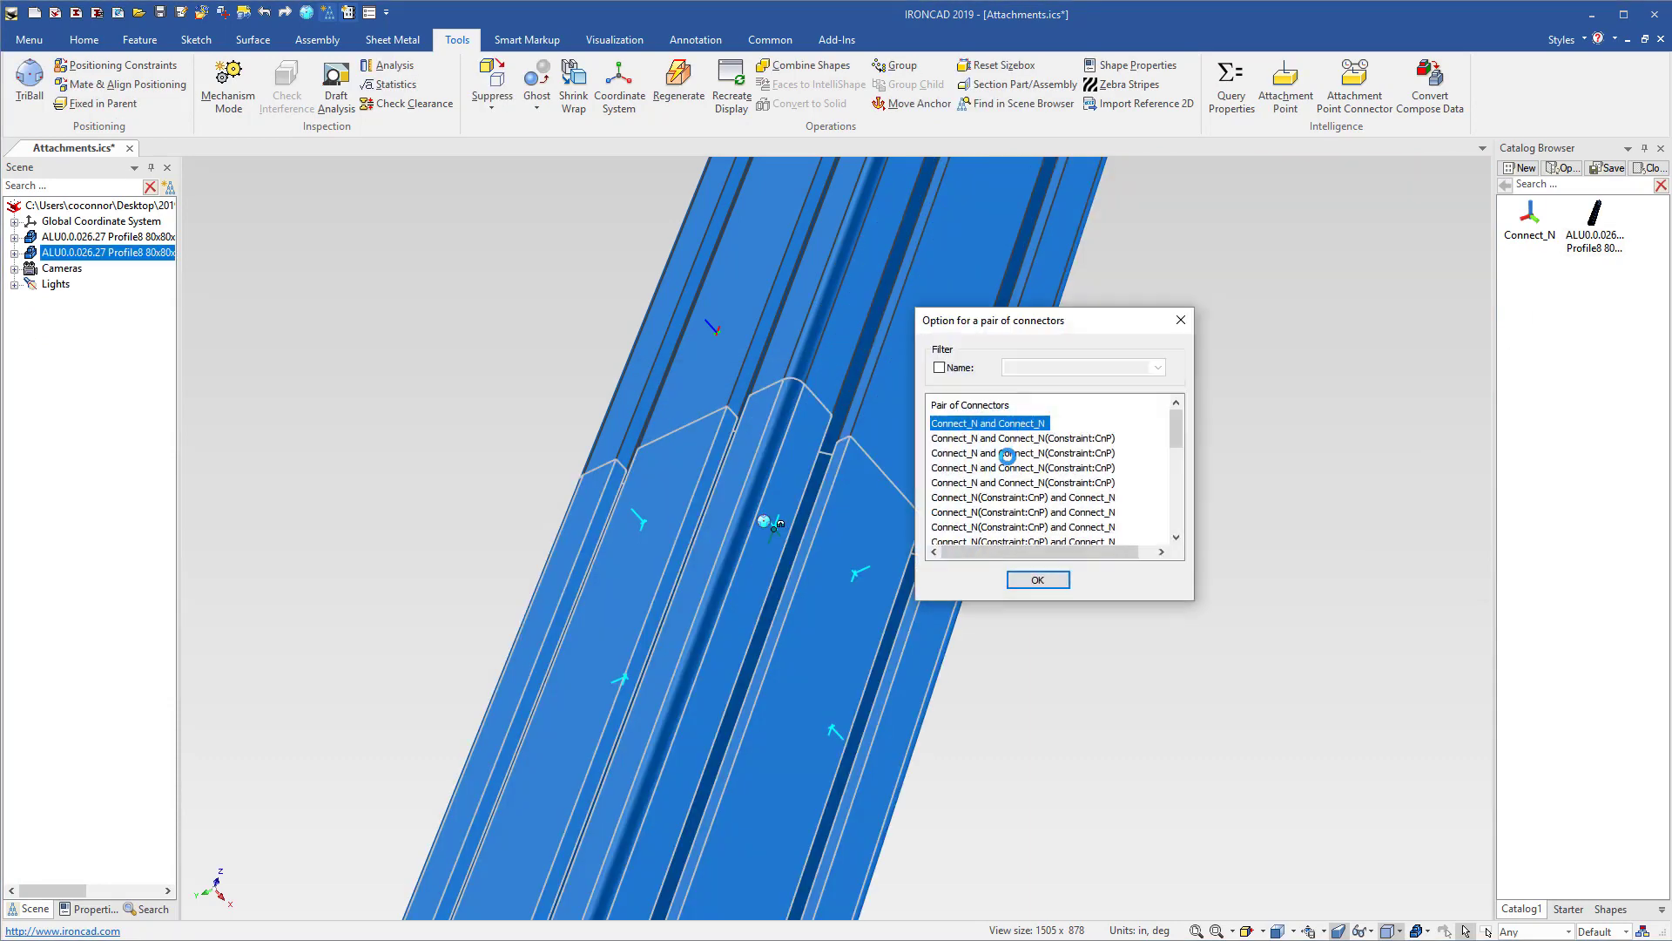
click(984, 440)
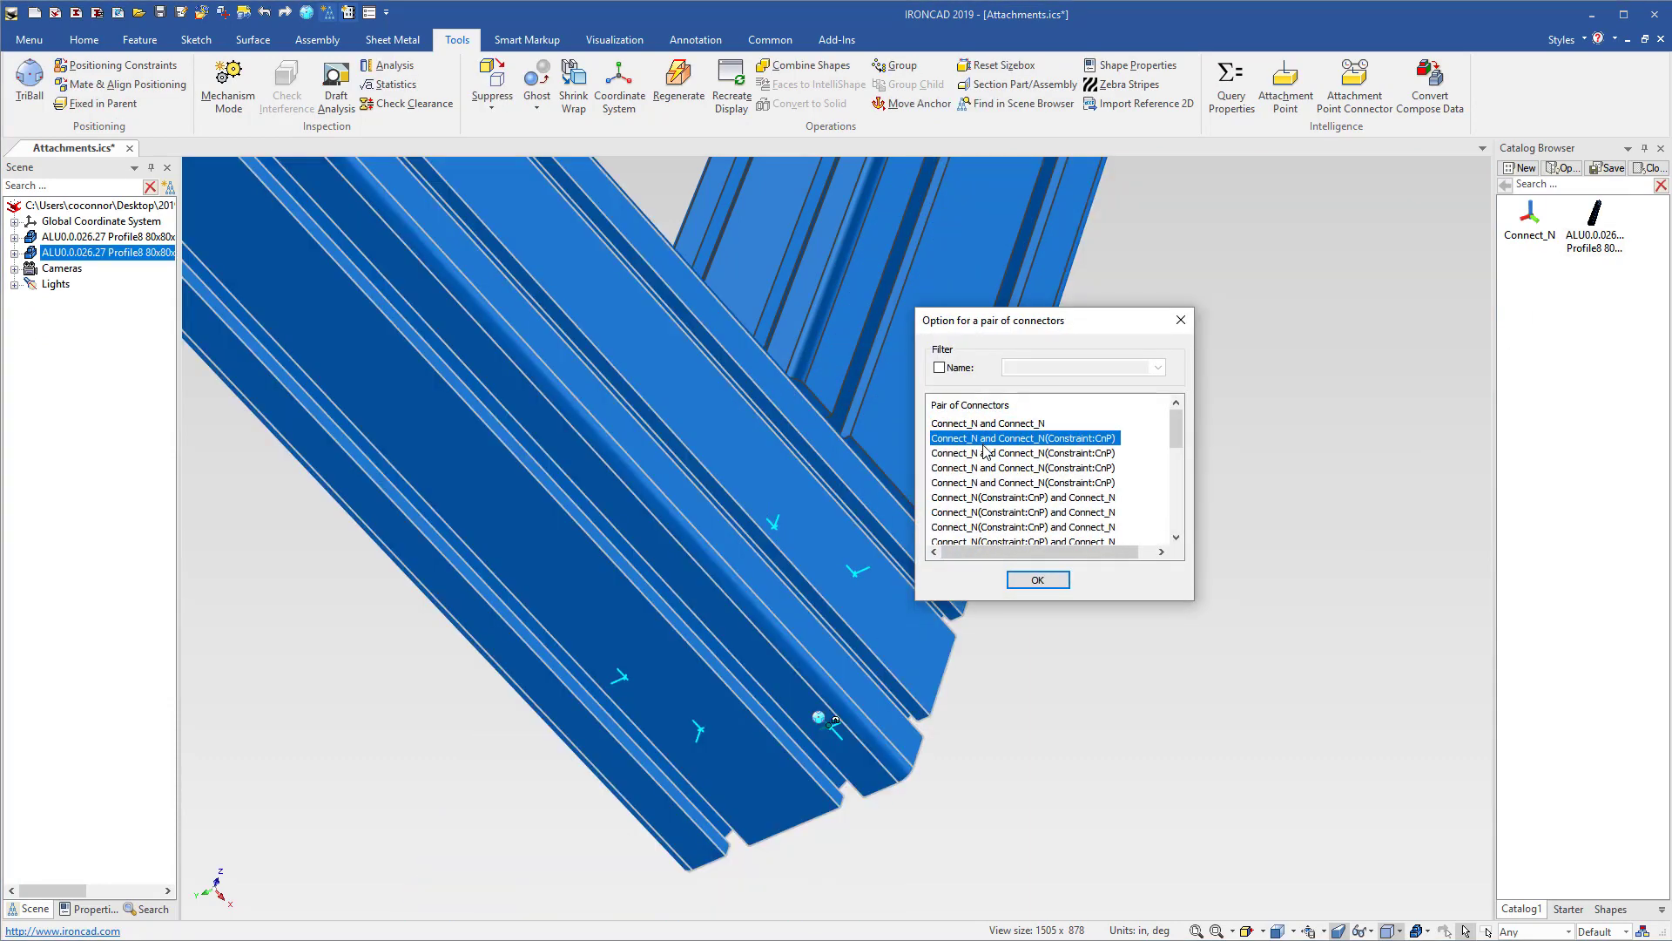
click(985, 455)
click(986, 470)
click(987, 485)
click(987, 499)
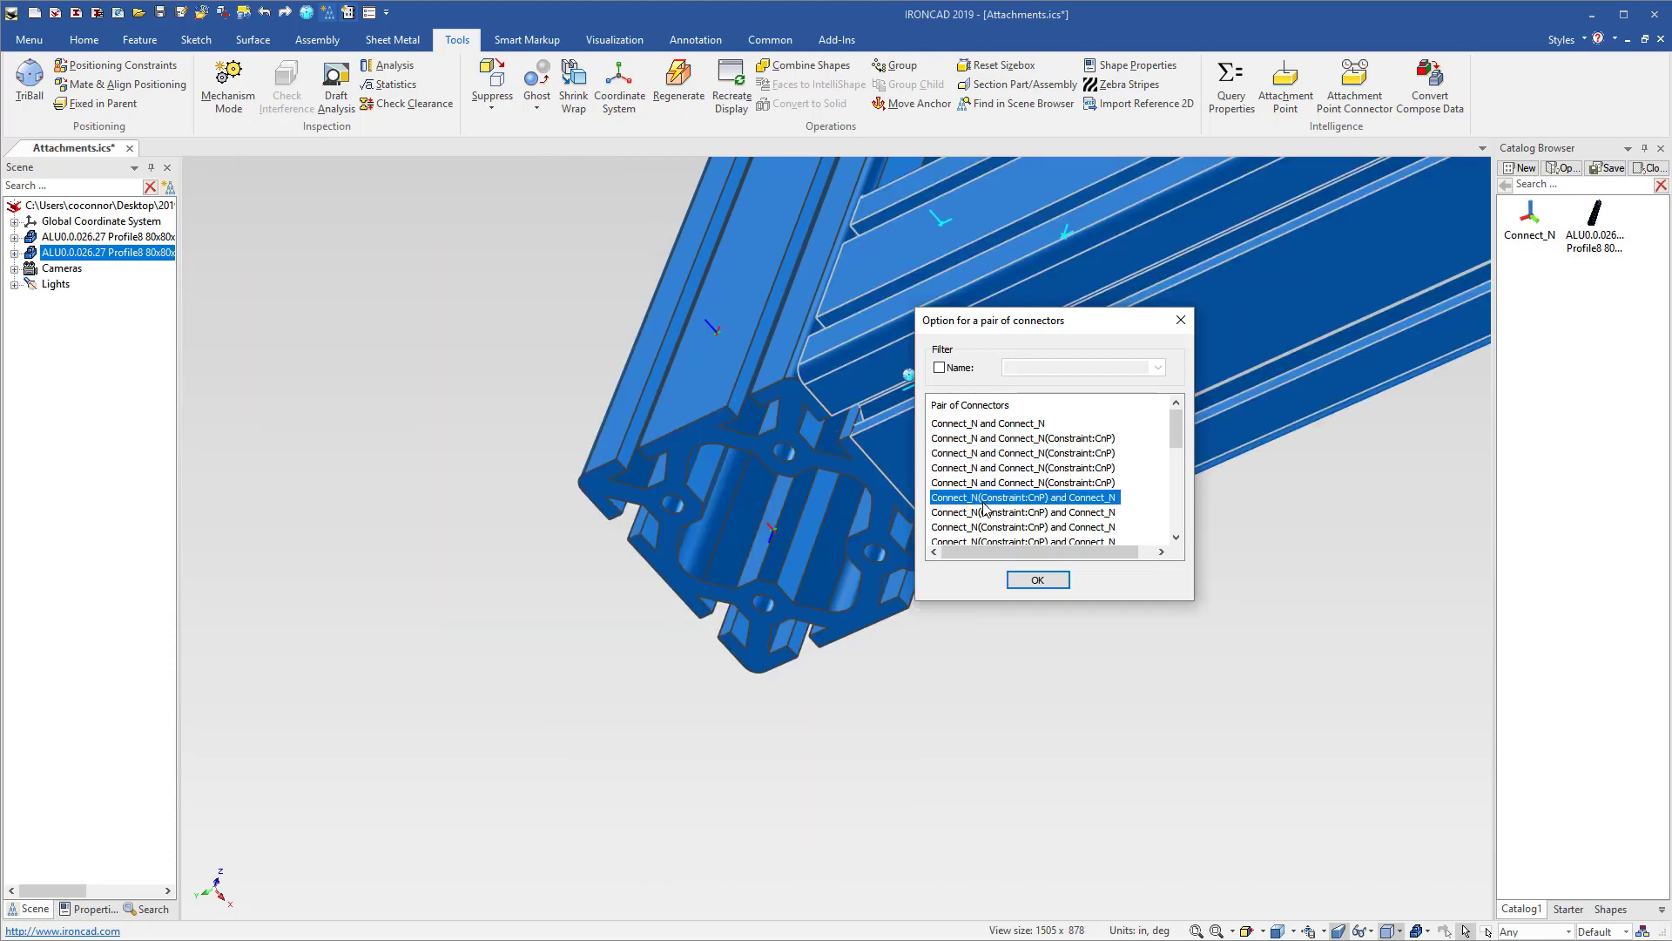
click(986, 513)
click(983, 527)
click(980, 542)
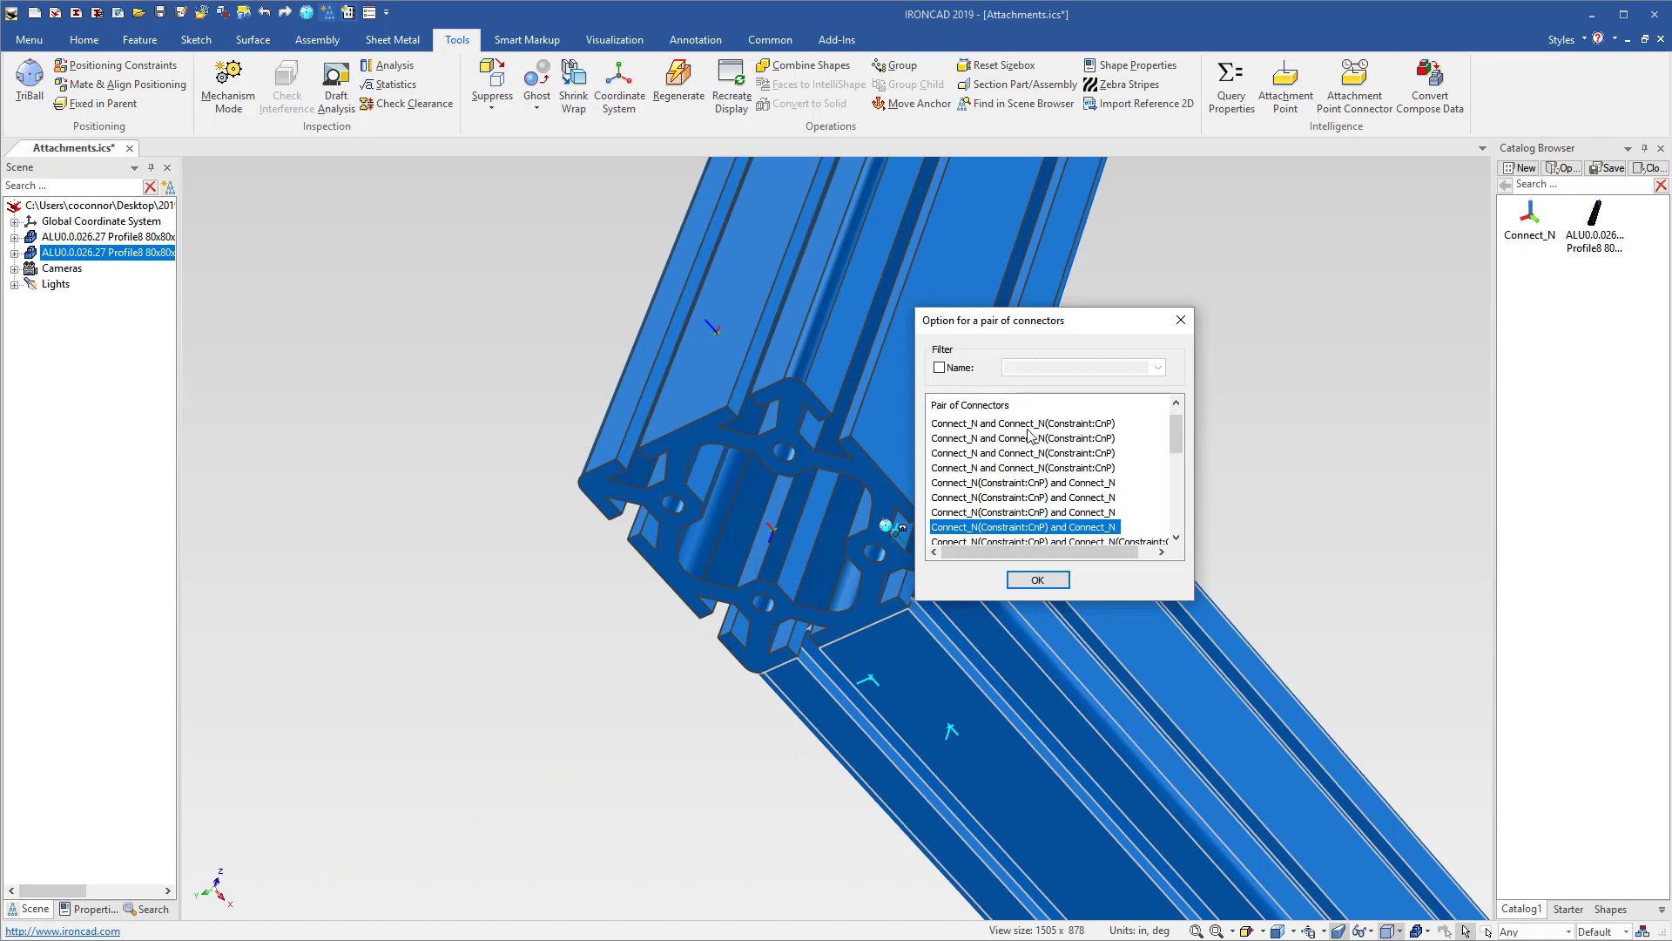
click(1038, 579)
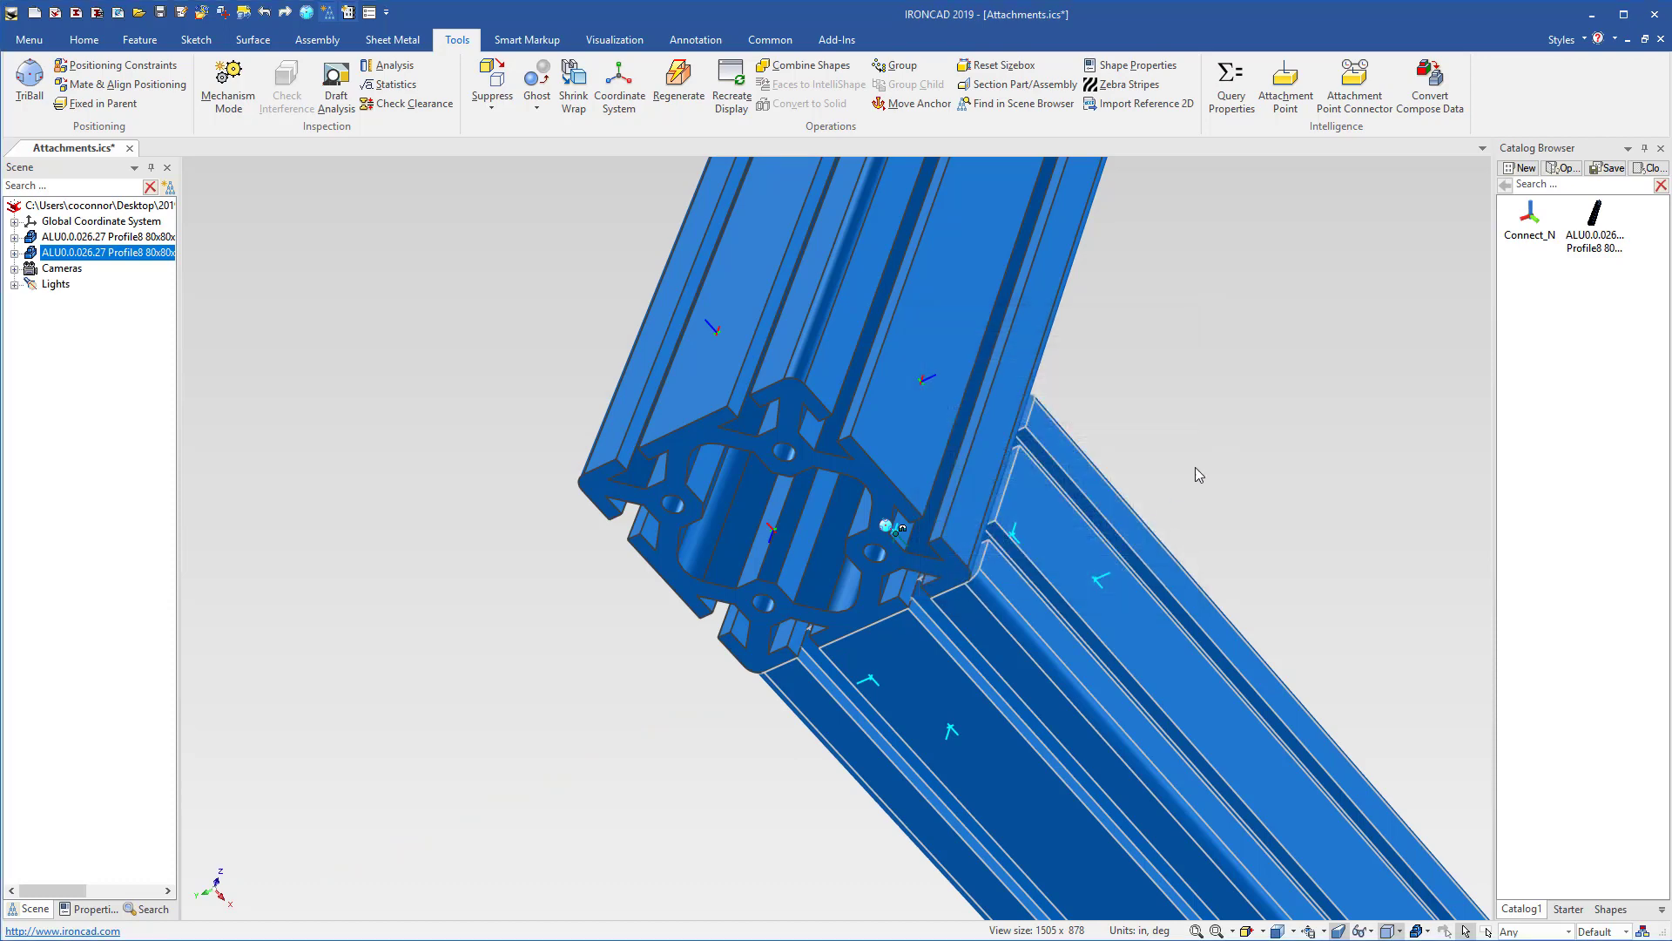
Delete the attached second profile together with its constraints.
key(Delete)
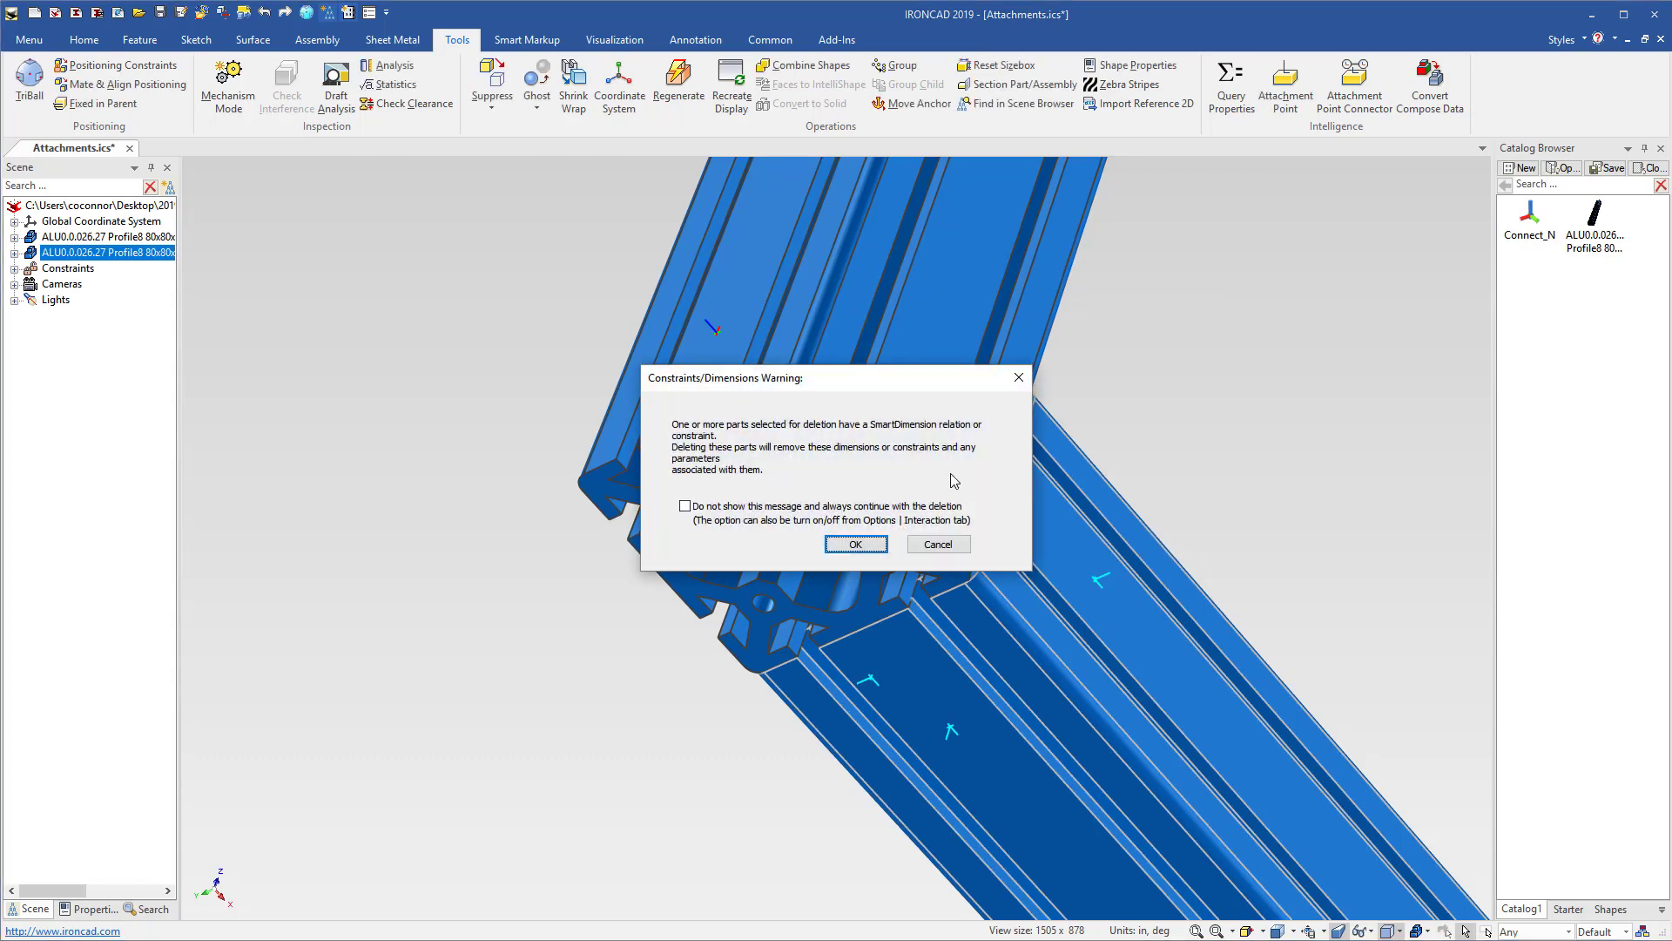
click(856, 544)
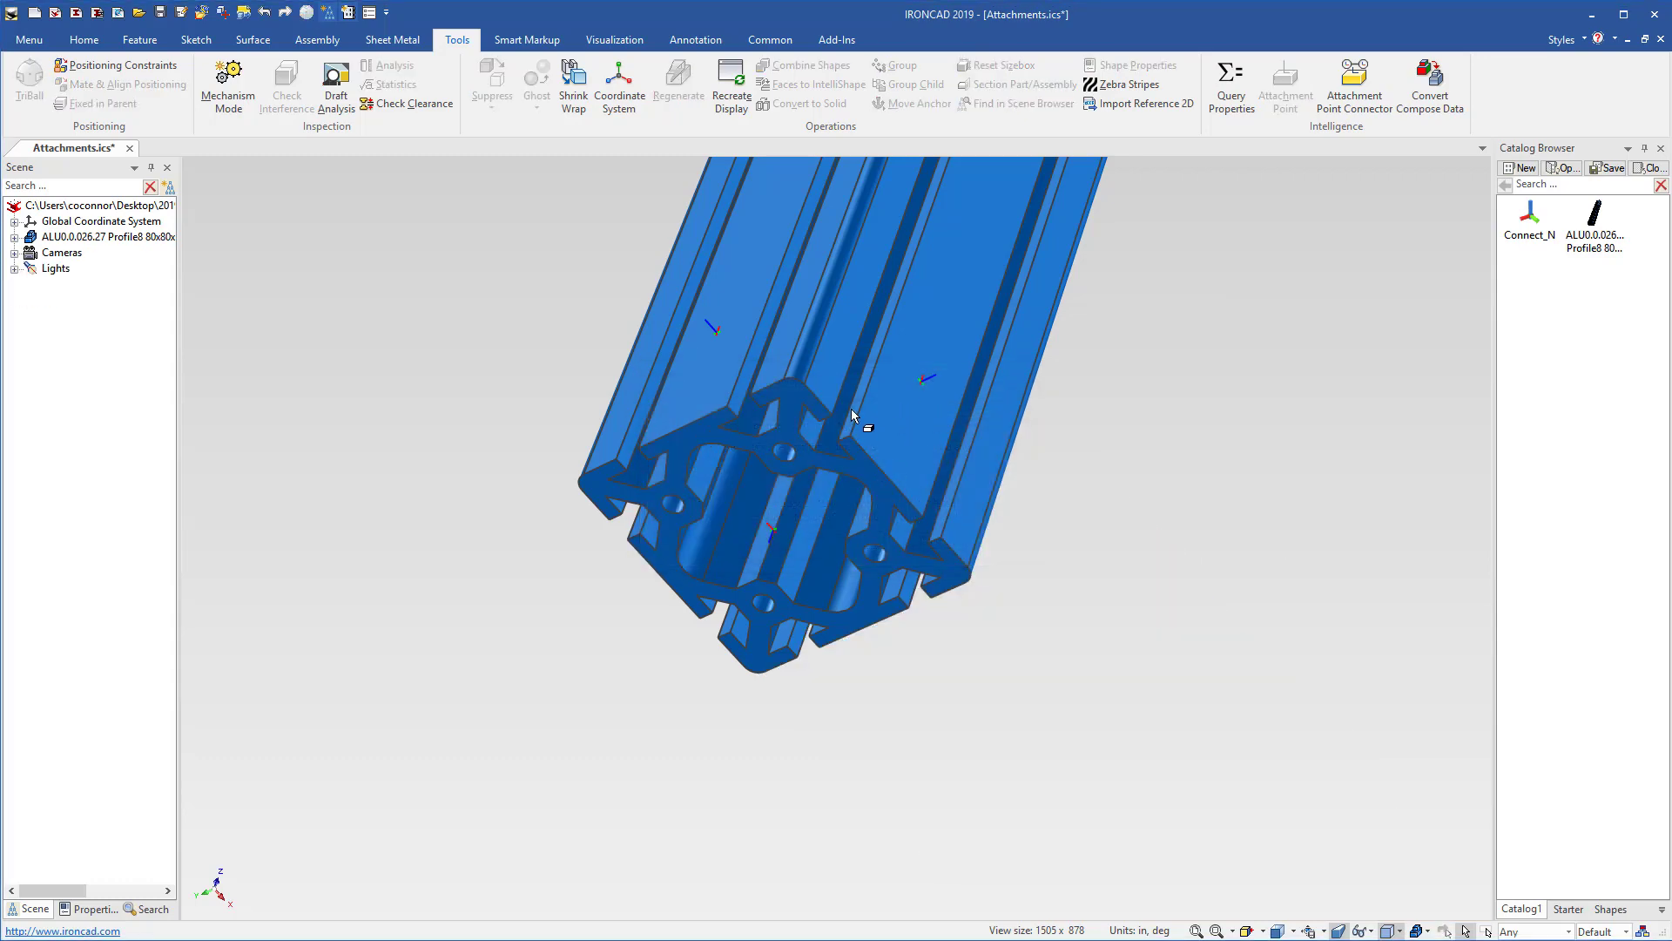
Set the alias of the attachment point at the centre of the profile's end face to Bottom.
click(772, 528)
right_click(773, 529)
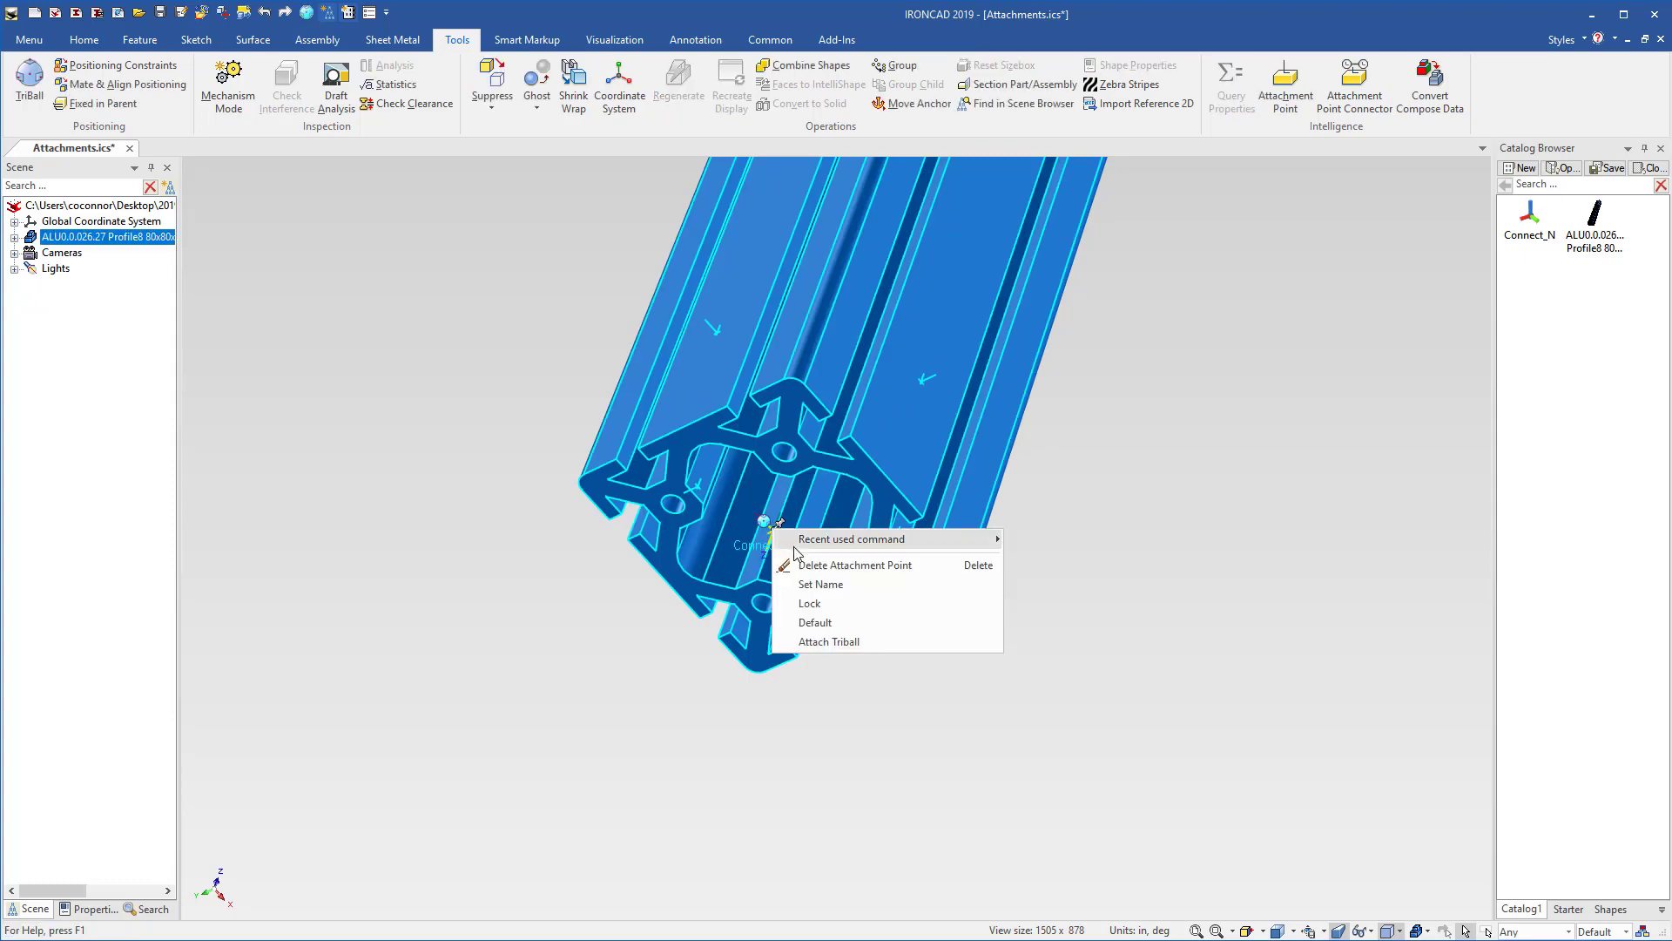
click(819, 584)
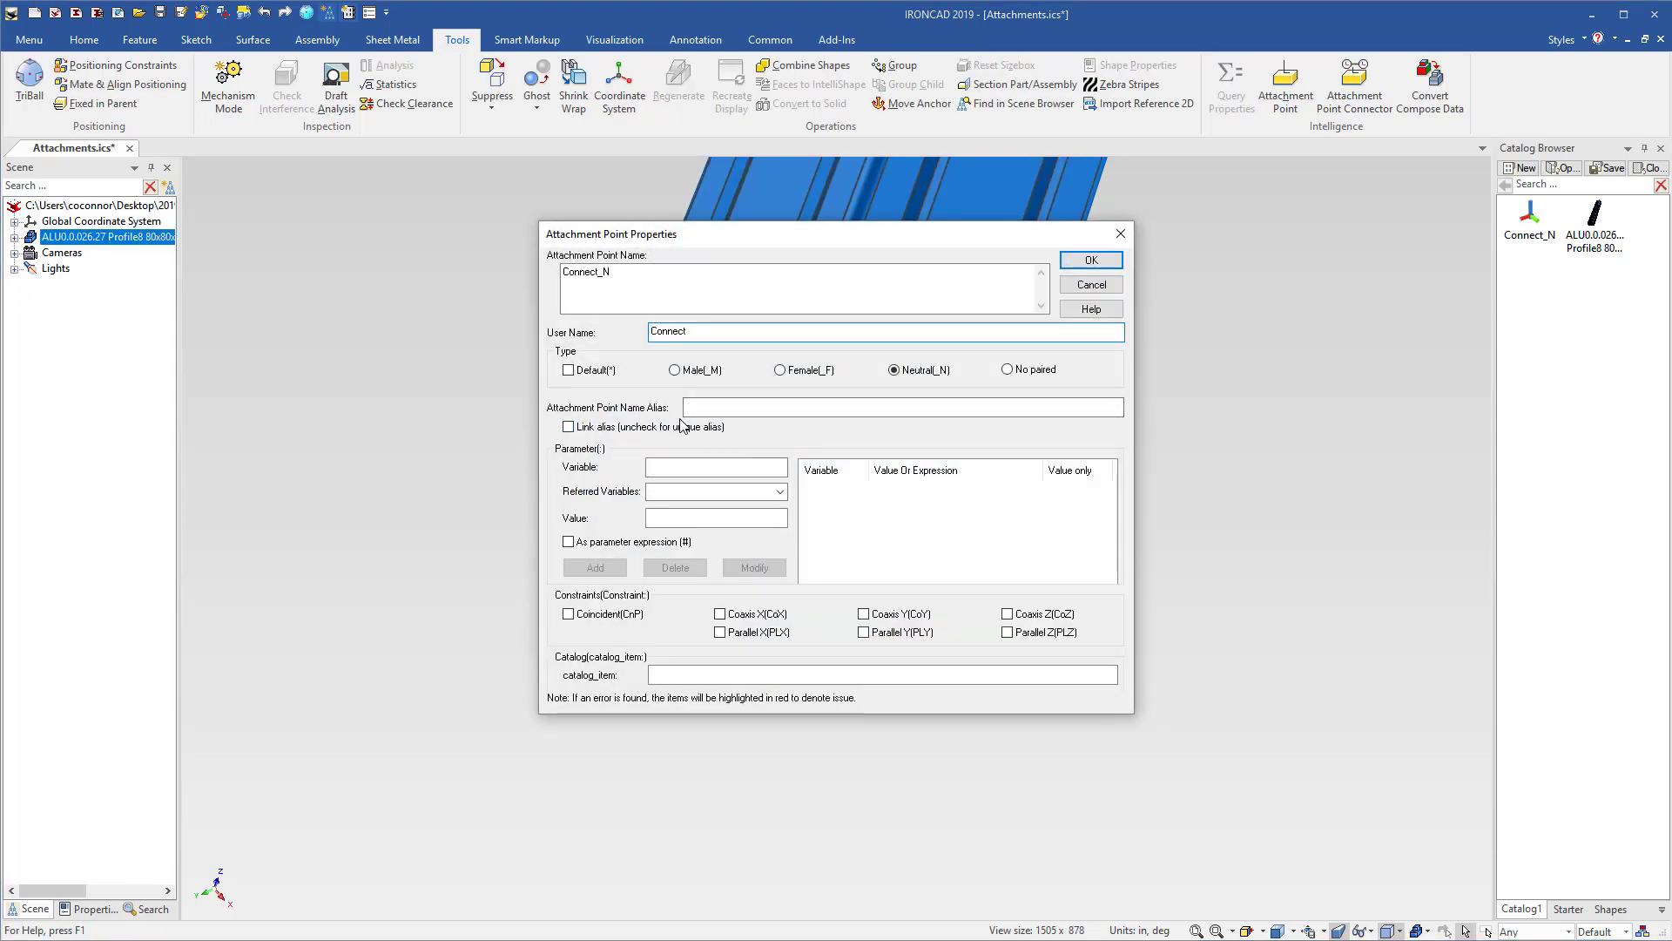
click(692, 408)
text(Bottom)
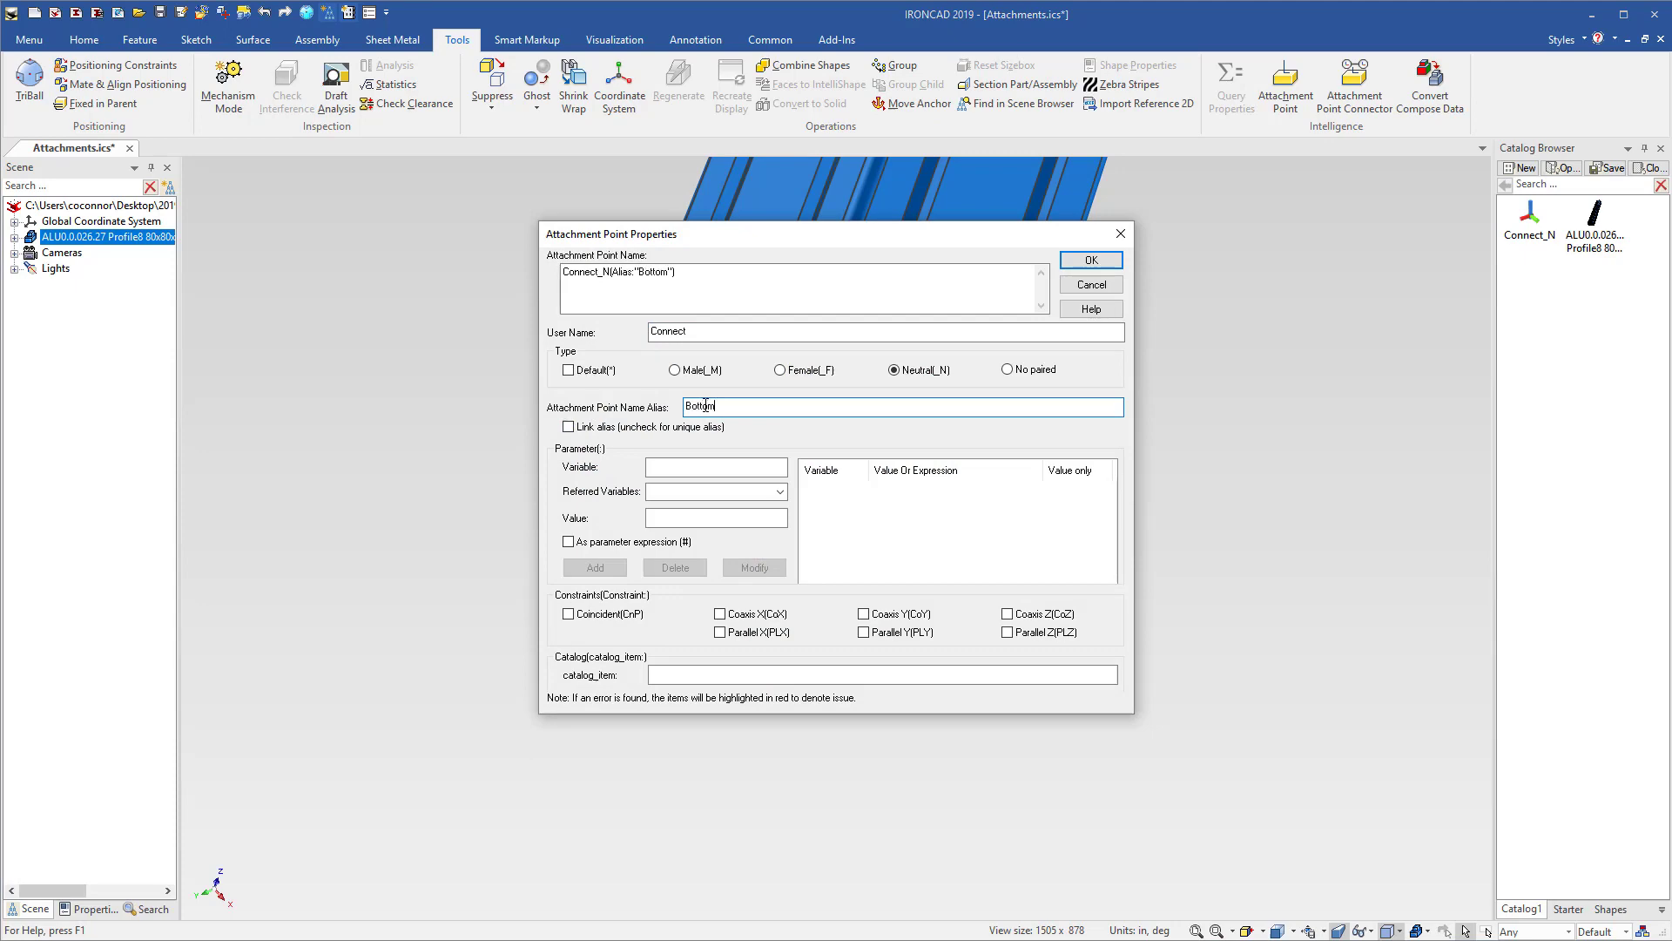
click(1091, 261)
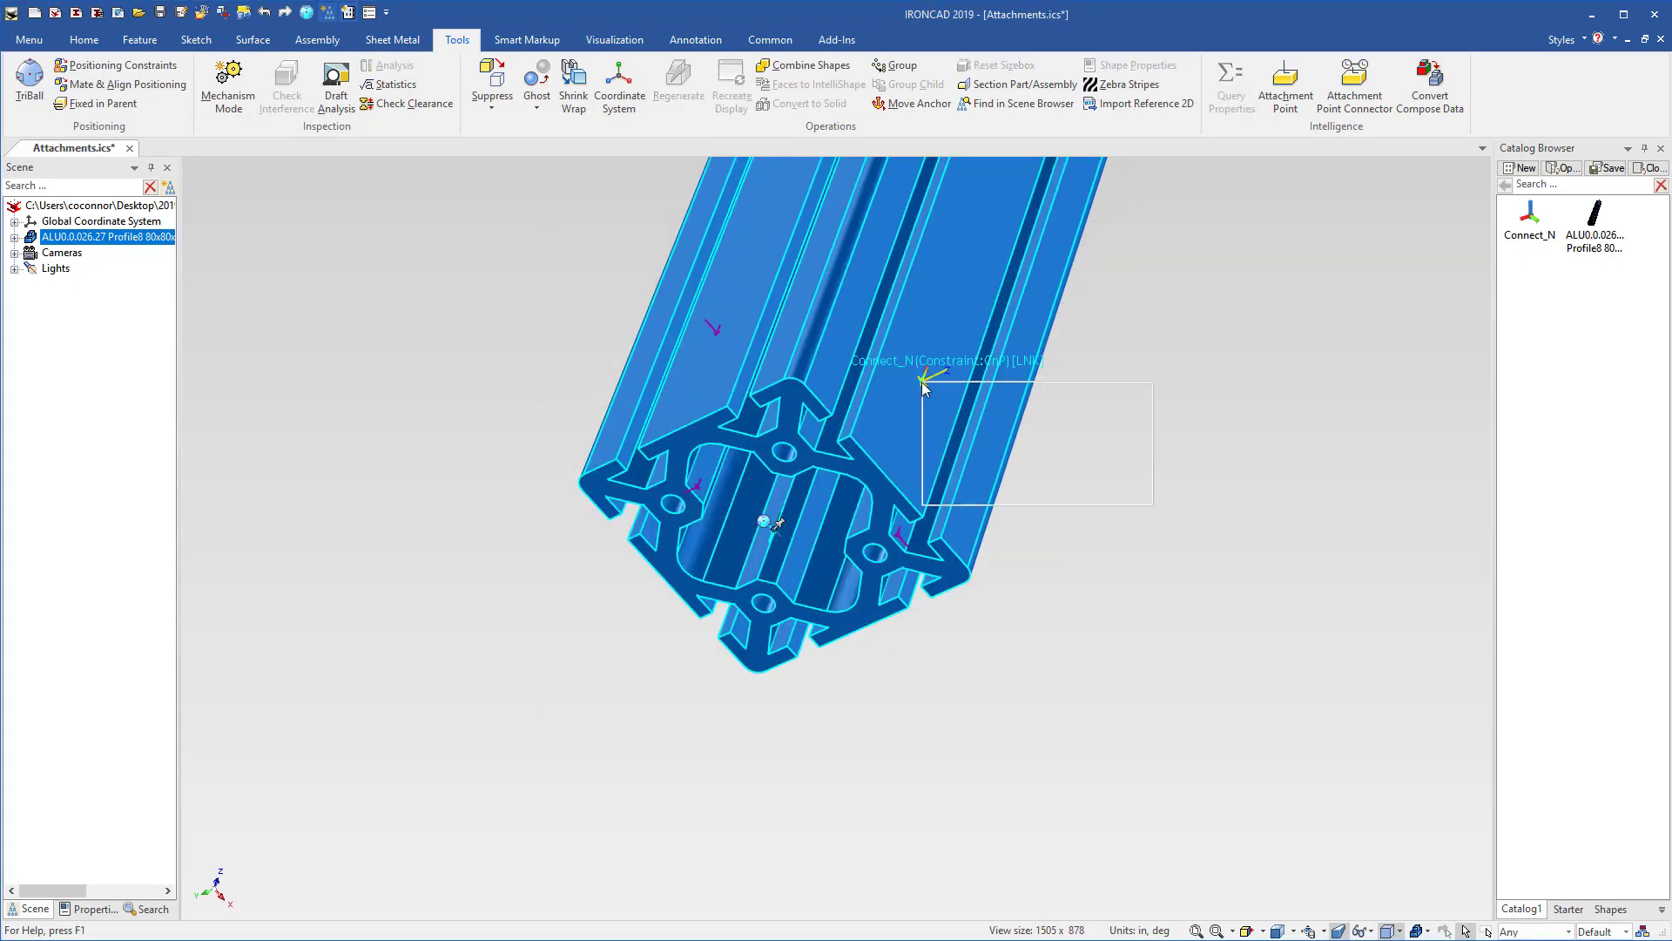
Give the upper-right side face's attachment point the alias Right and enable its Coincident (CnP) constraint.
right_click(923, 378)
click(962, 439)
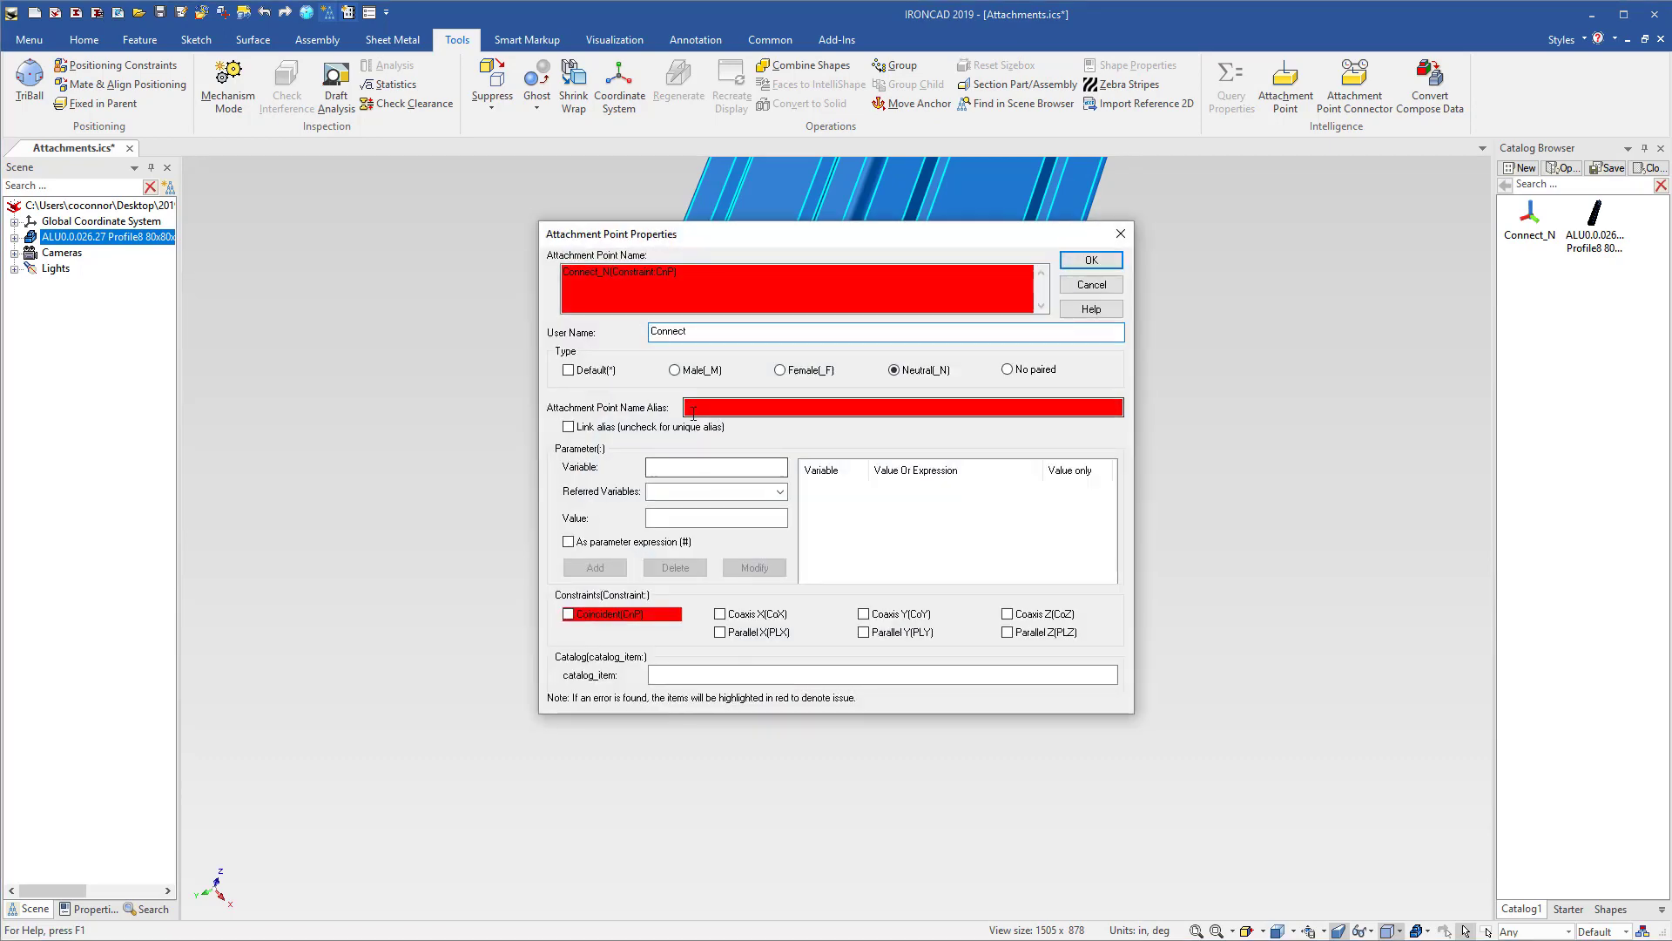
text(R)
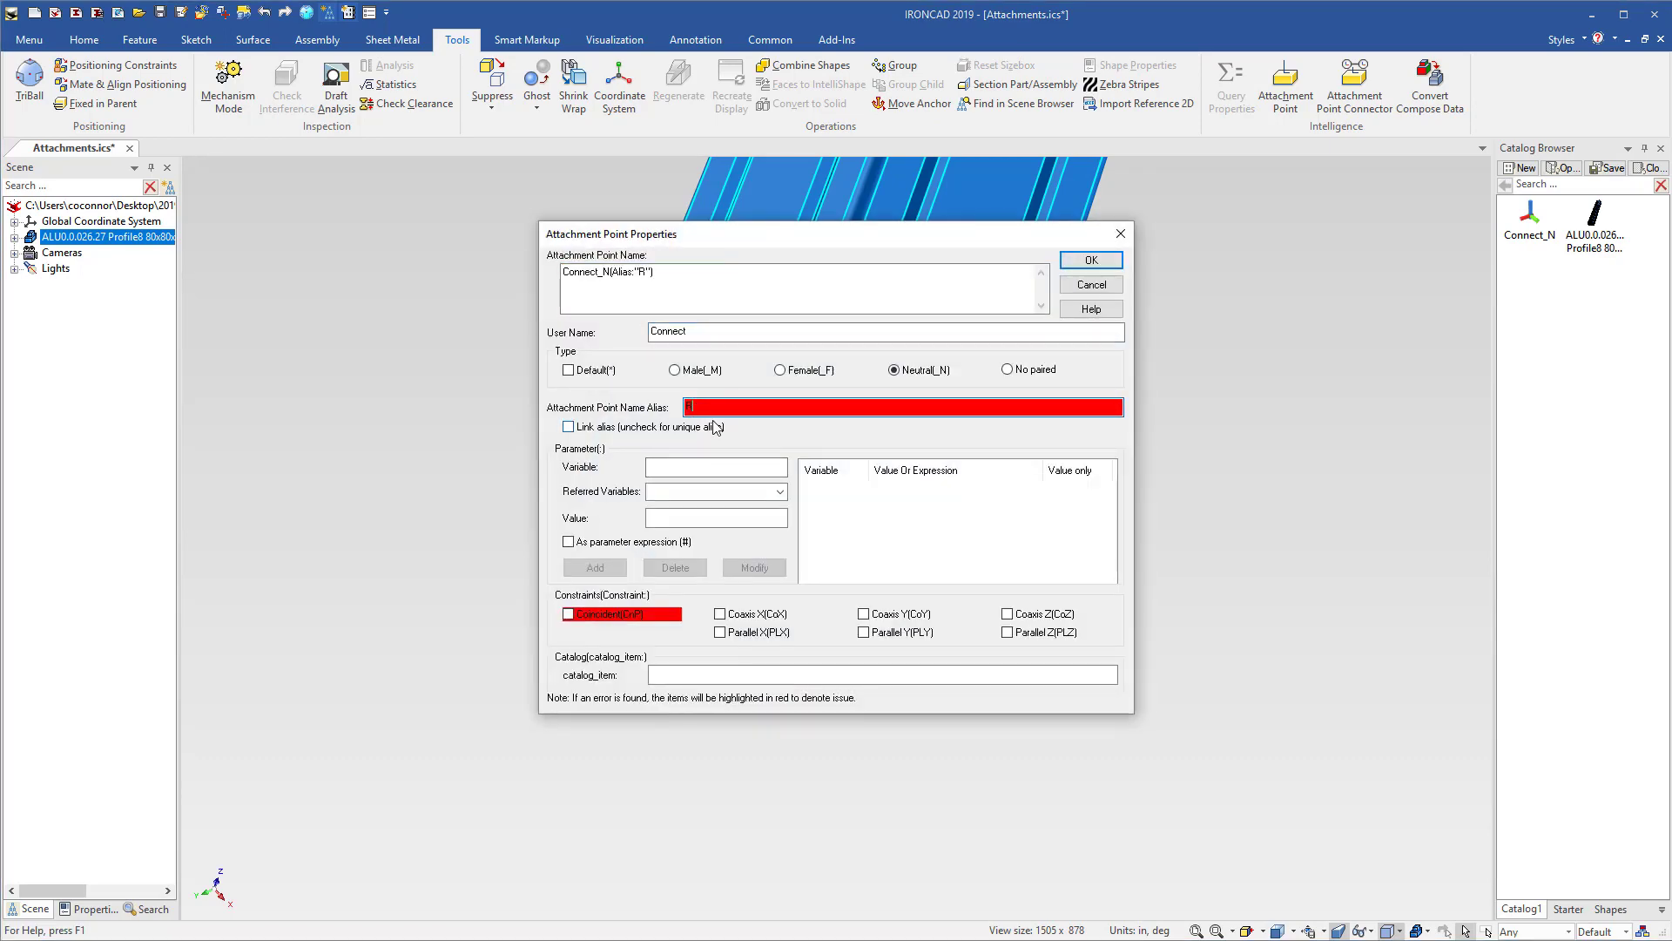
text(ighyt)
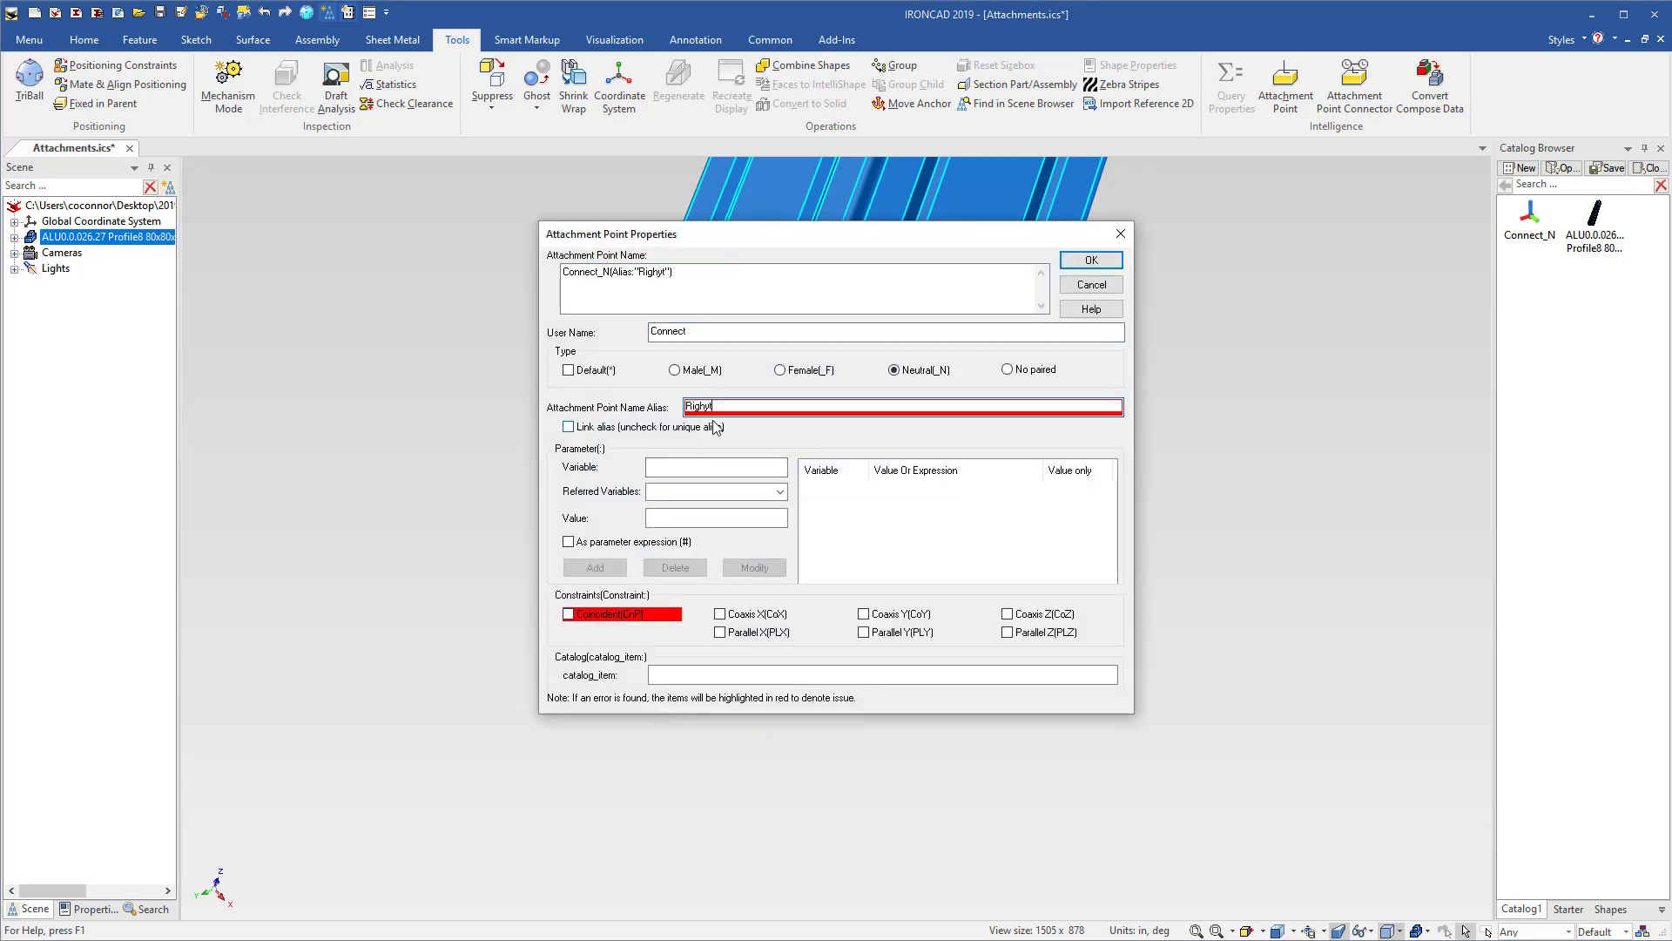
key(BackSpace)
key(BackSpace)
text(t)
click(569, 615)
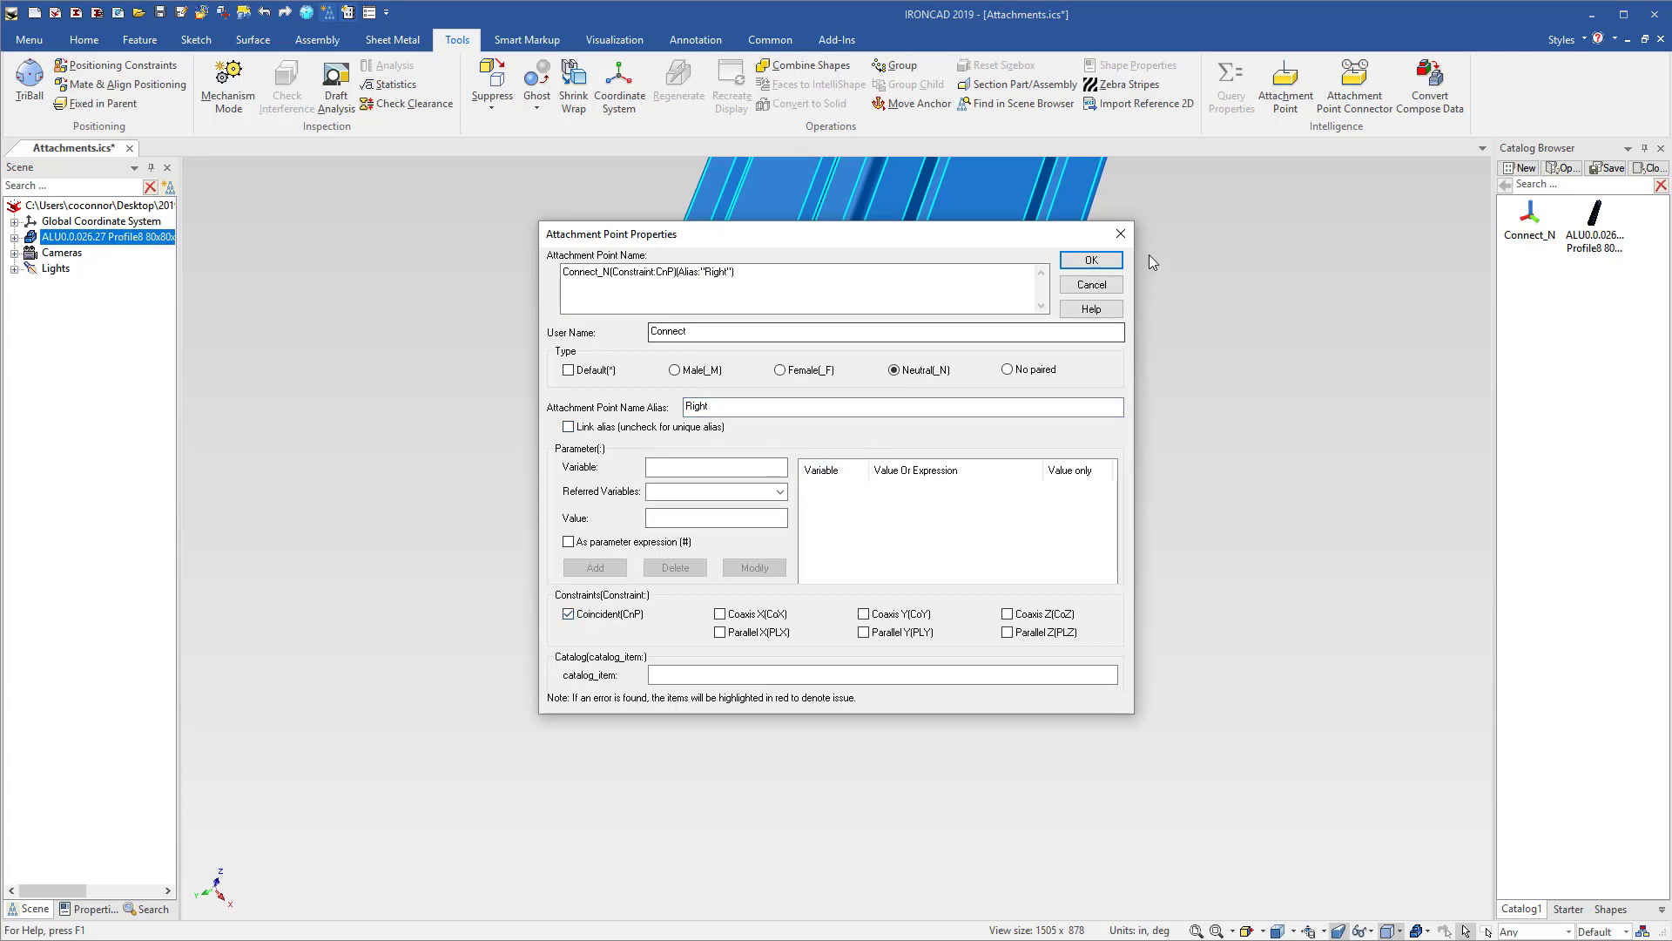
click(1091, 261)
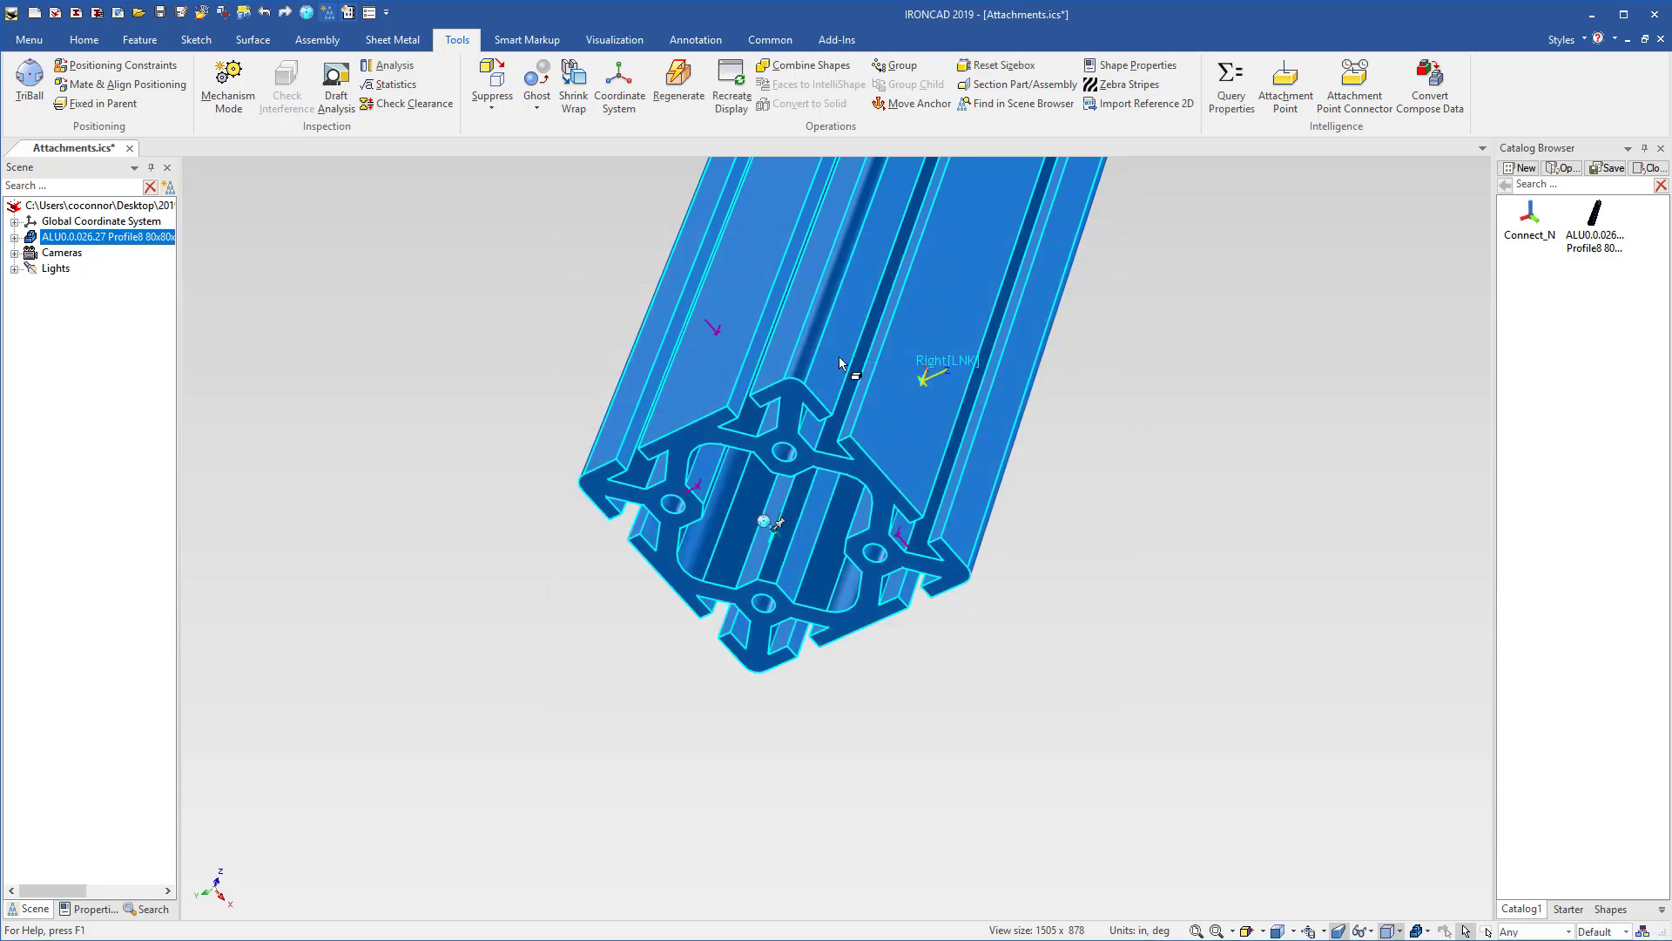
Set the alias of the upper-left side face's attachment point to Top.
right_click(713, 334)
click(736, 375)
click(716, 336)
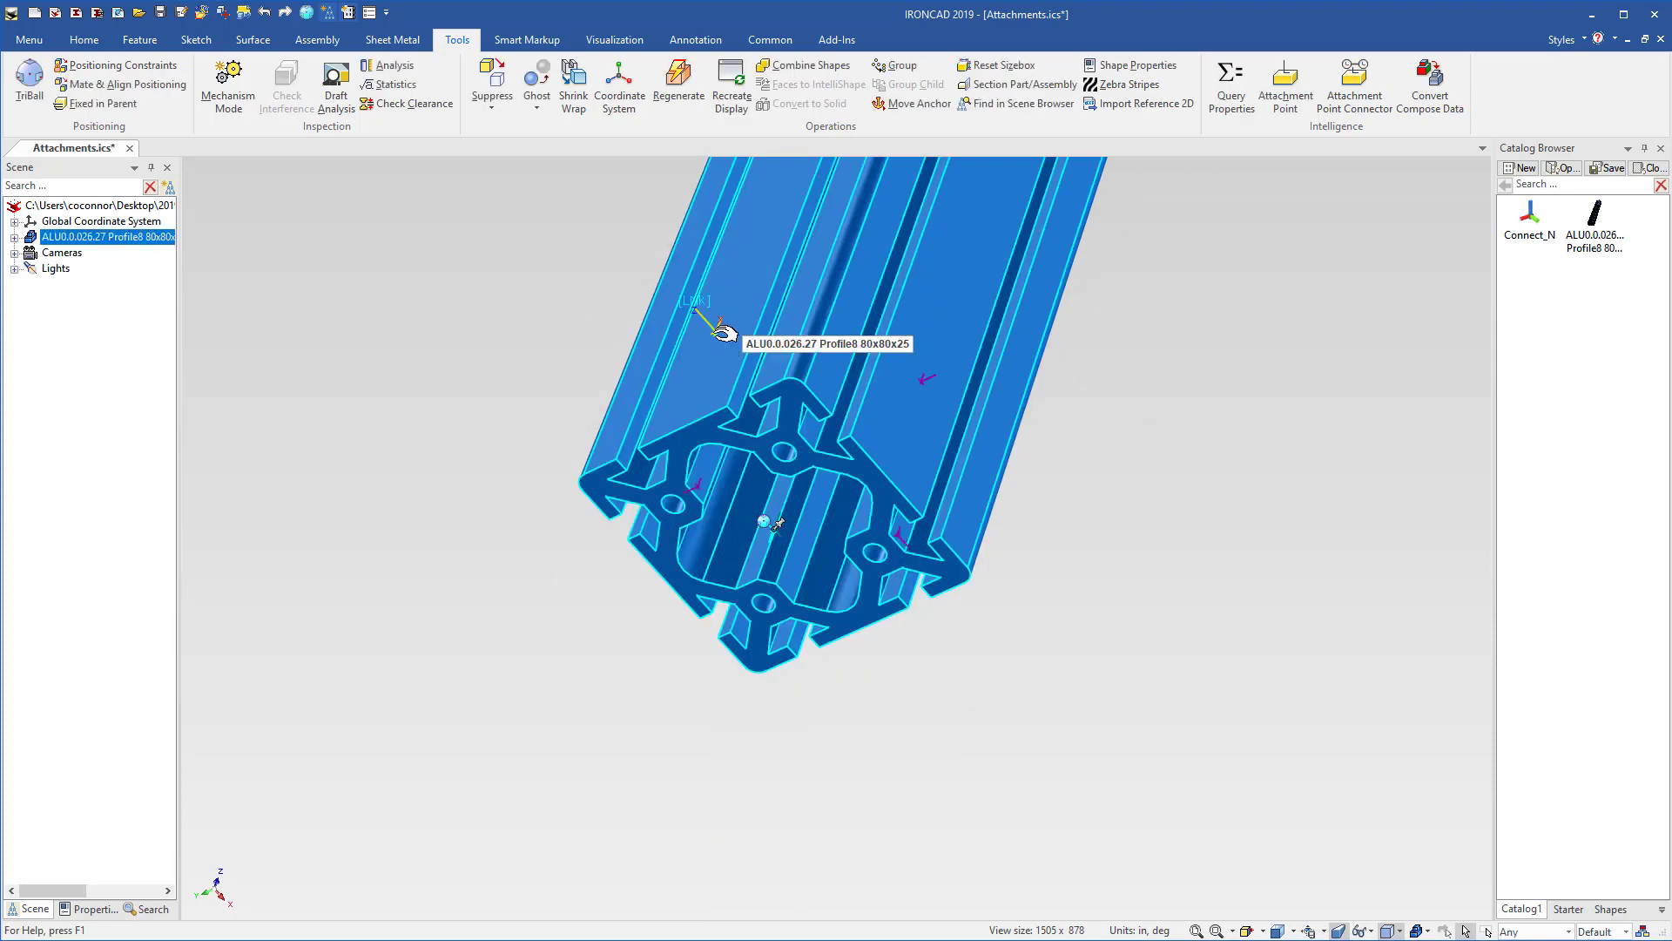
right_click(716, 336)
click(771, 392)
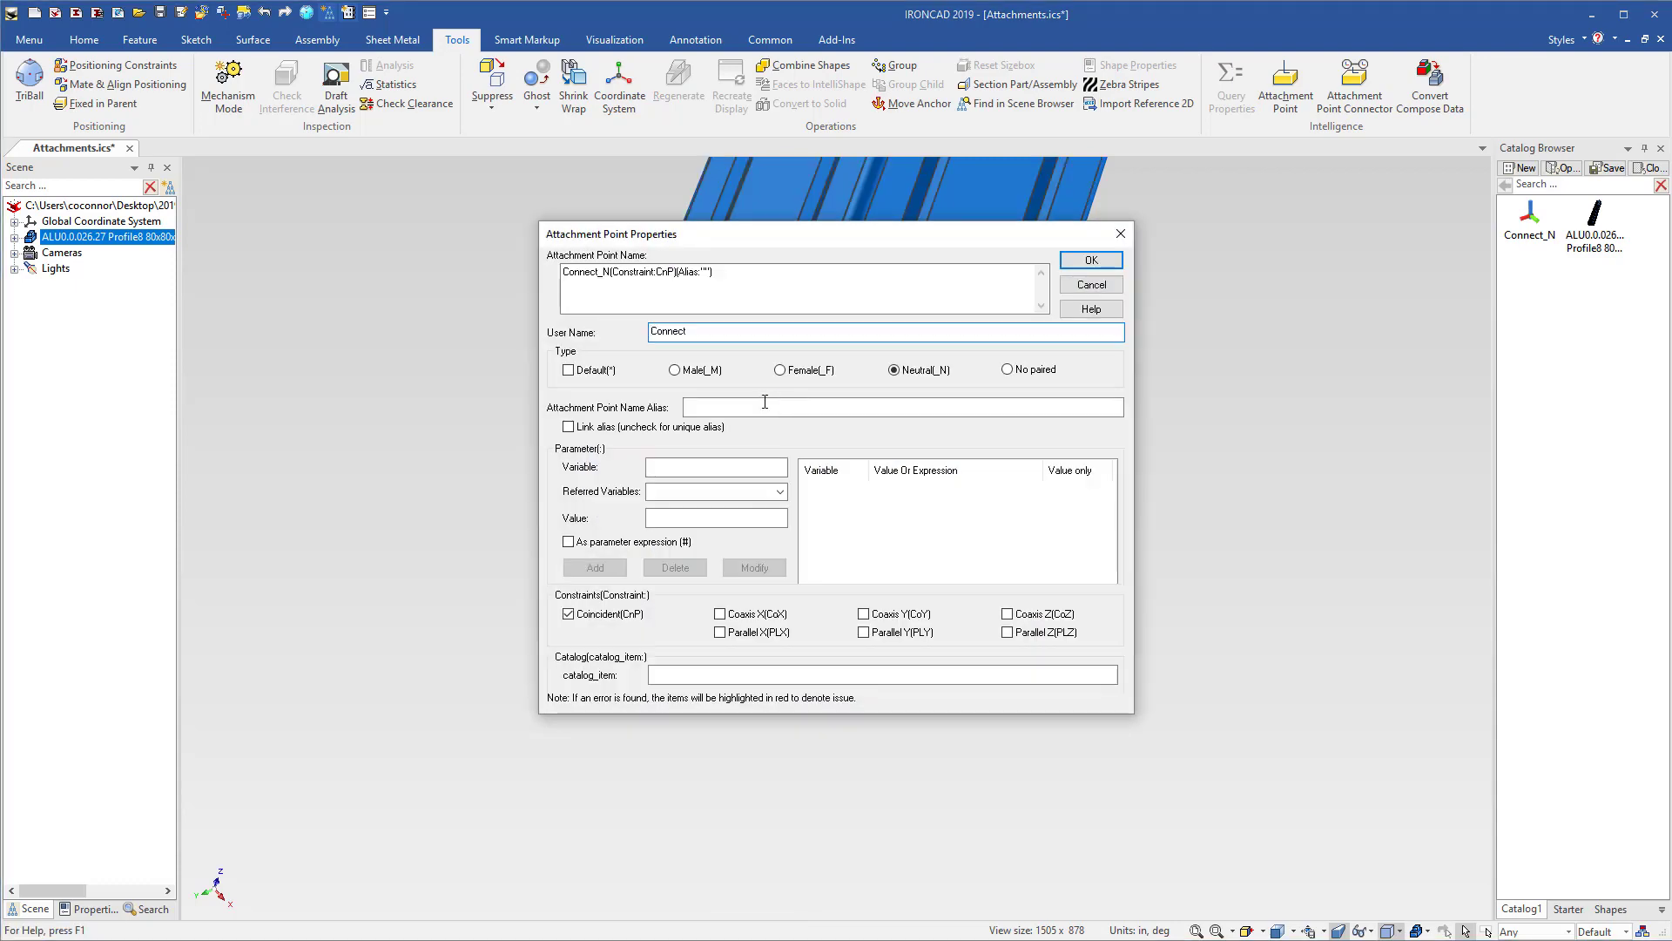
click(727, 406)
text(Top)
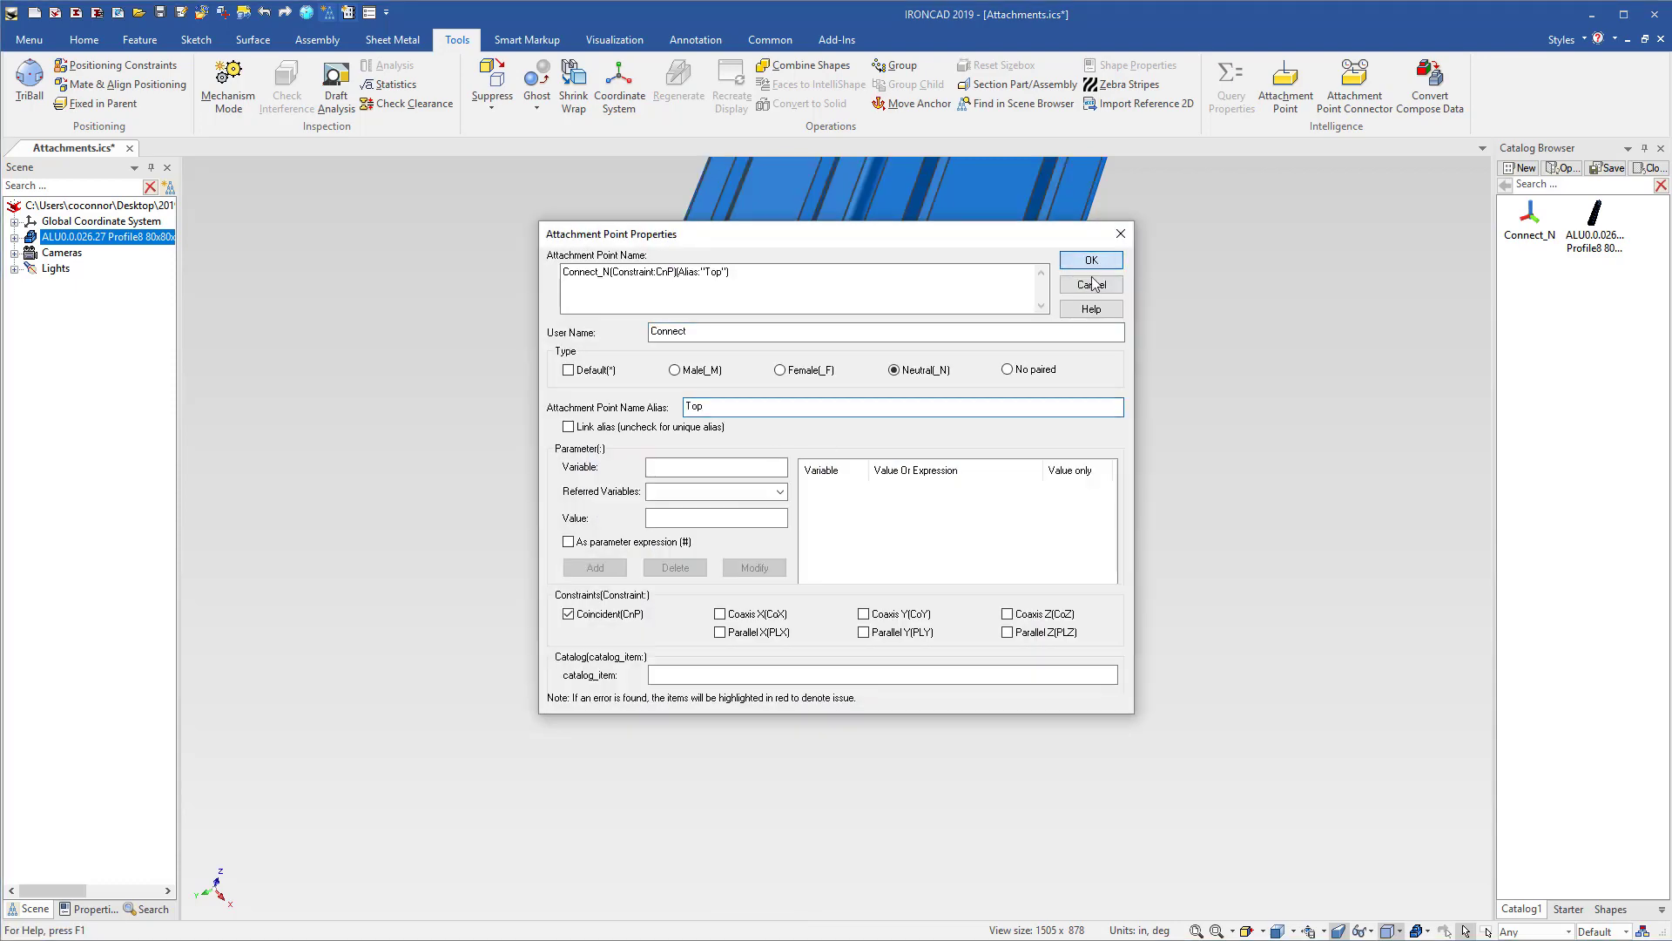
click(1100, 261)
Set the alias of the attachment point on the side face opposite the Right point to Left.
right_click(707, 487)
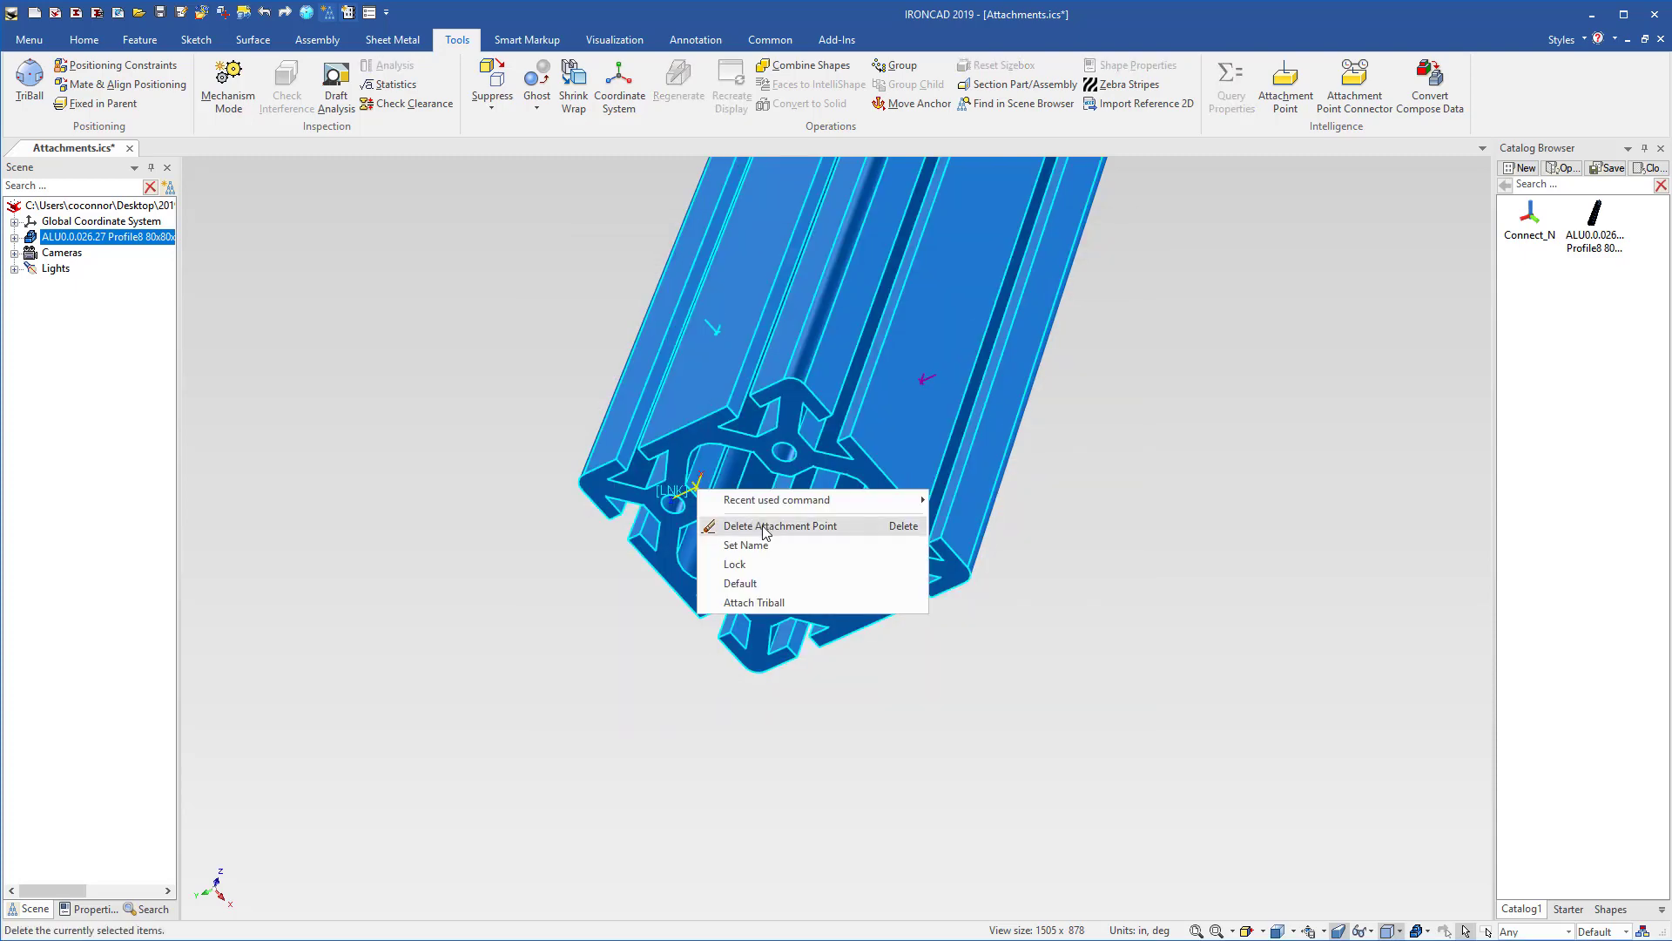
click(765, 547)
click(736, 409)
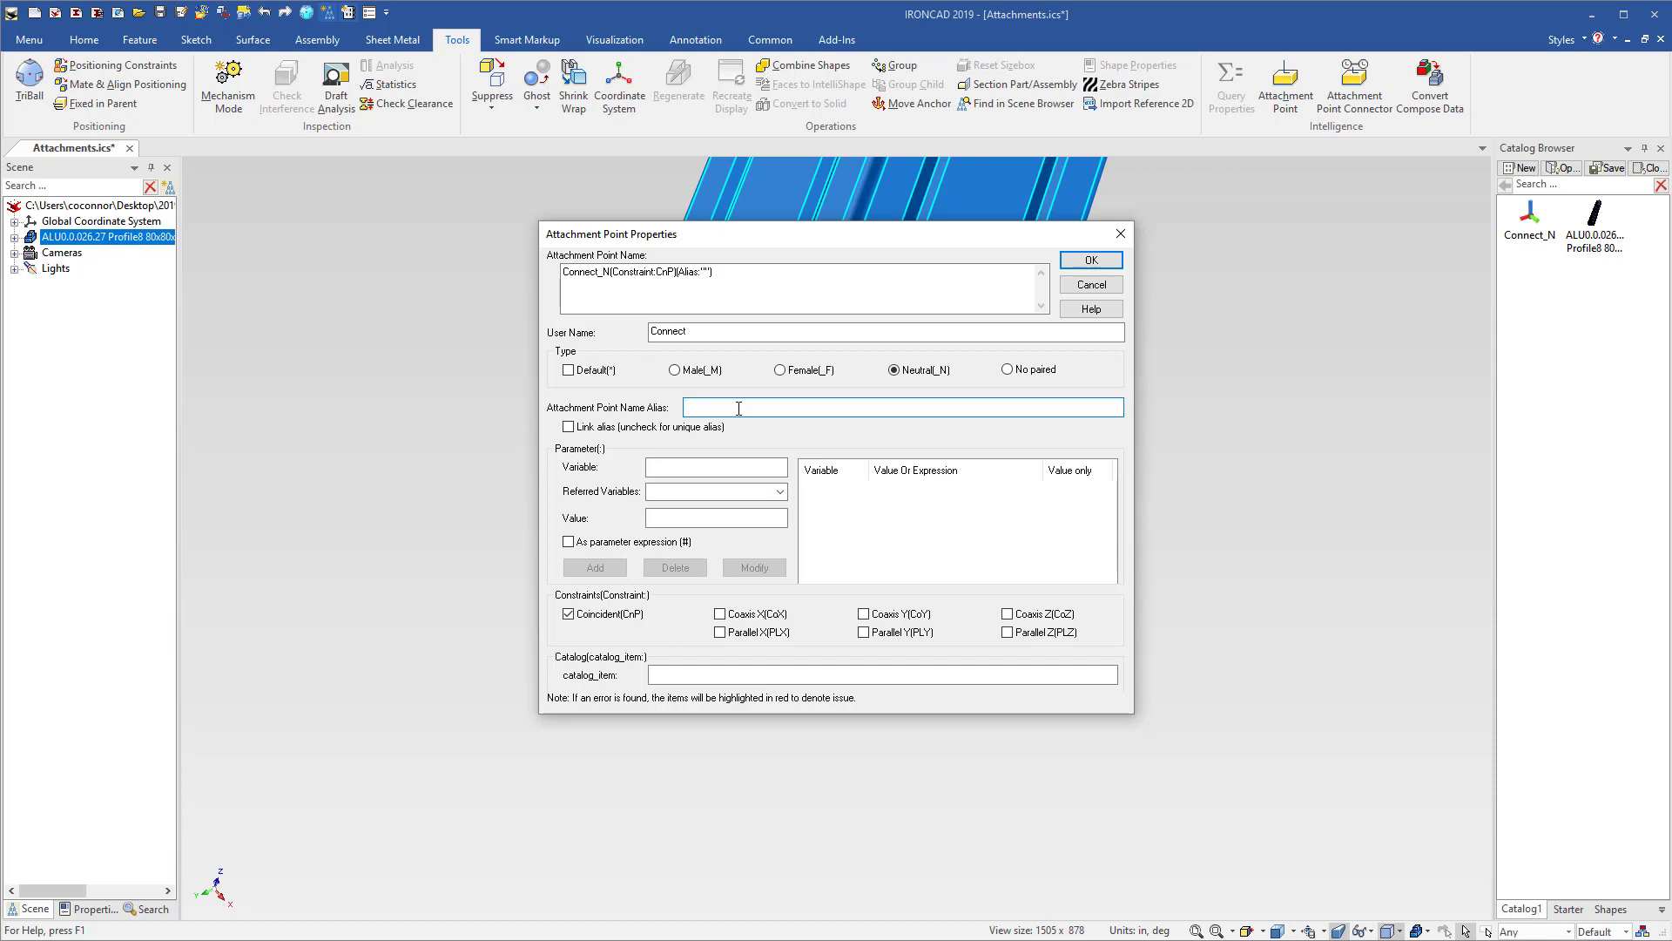
click(1092, 261)
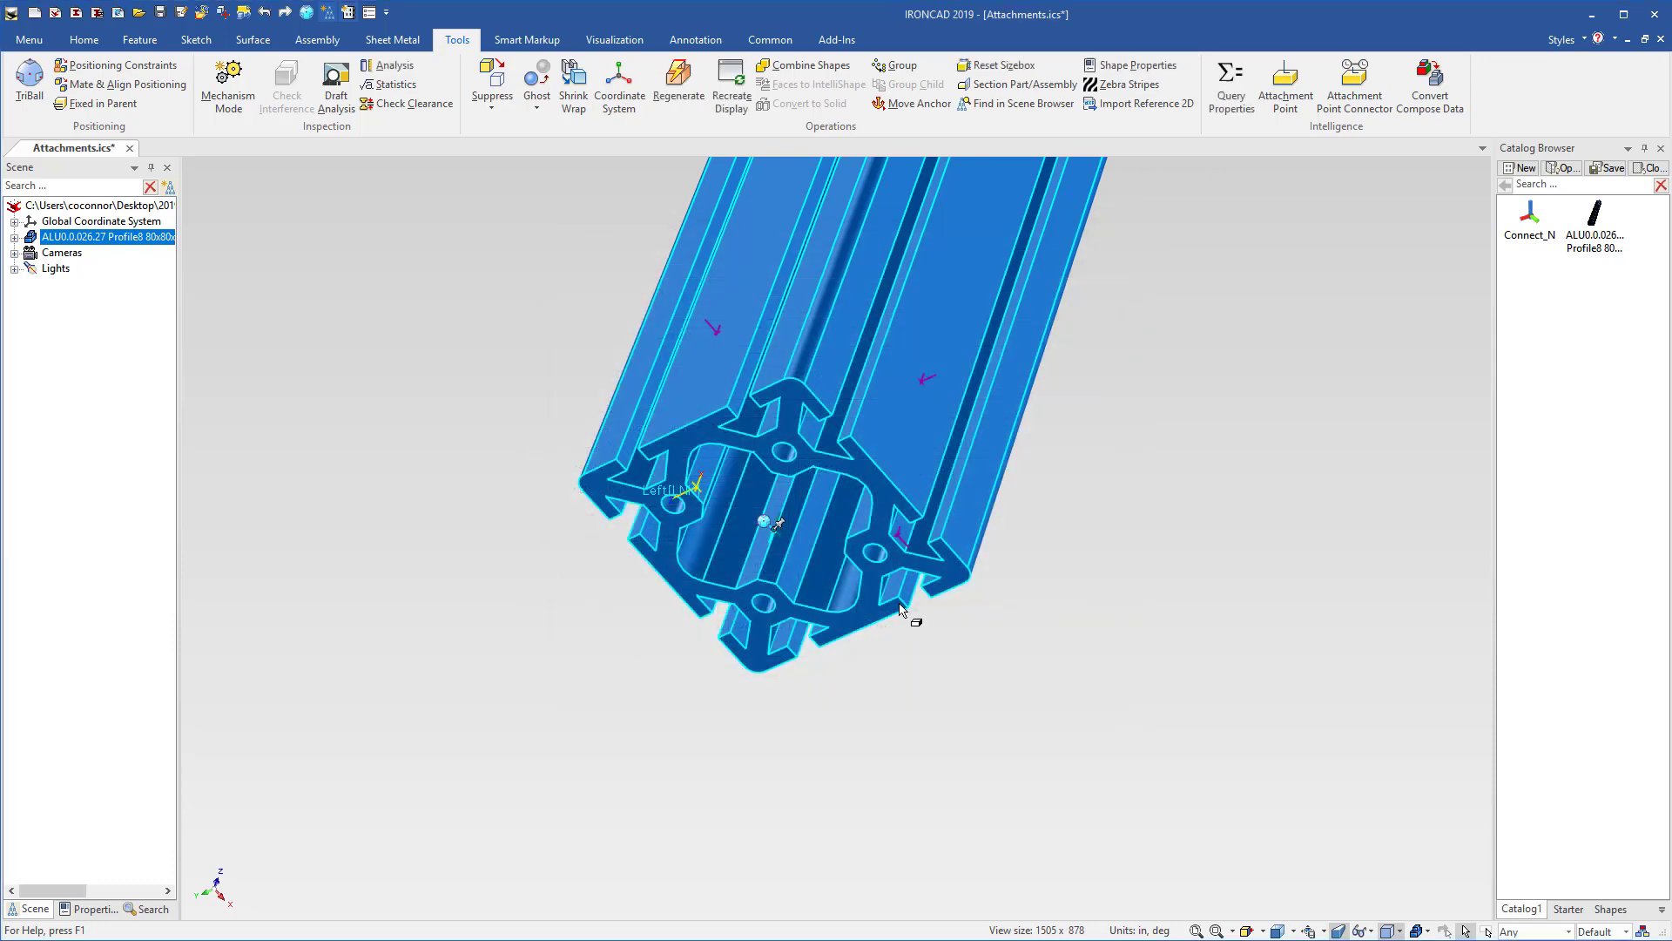
Set the alias of the attachment point on the side face opposite the Top point to Back.
right_click(898, 533)
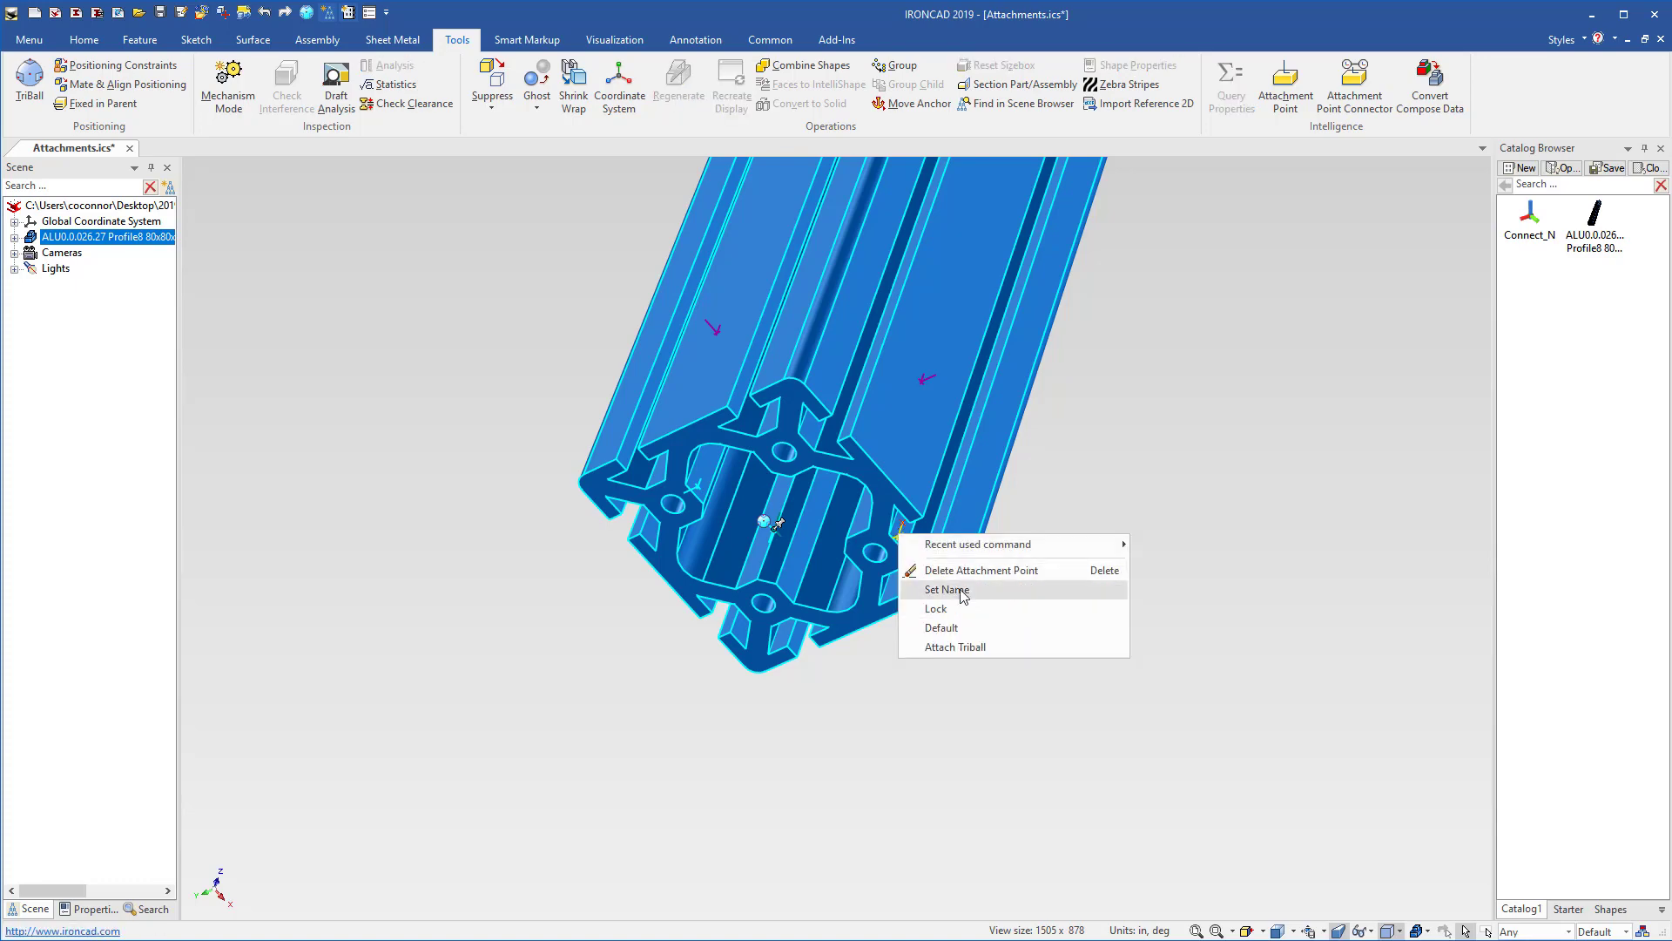
click(947, 590)
click(771, 409)
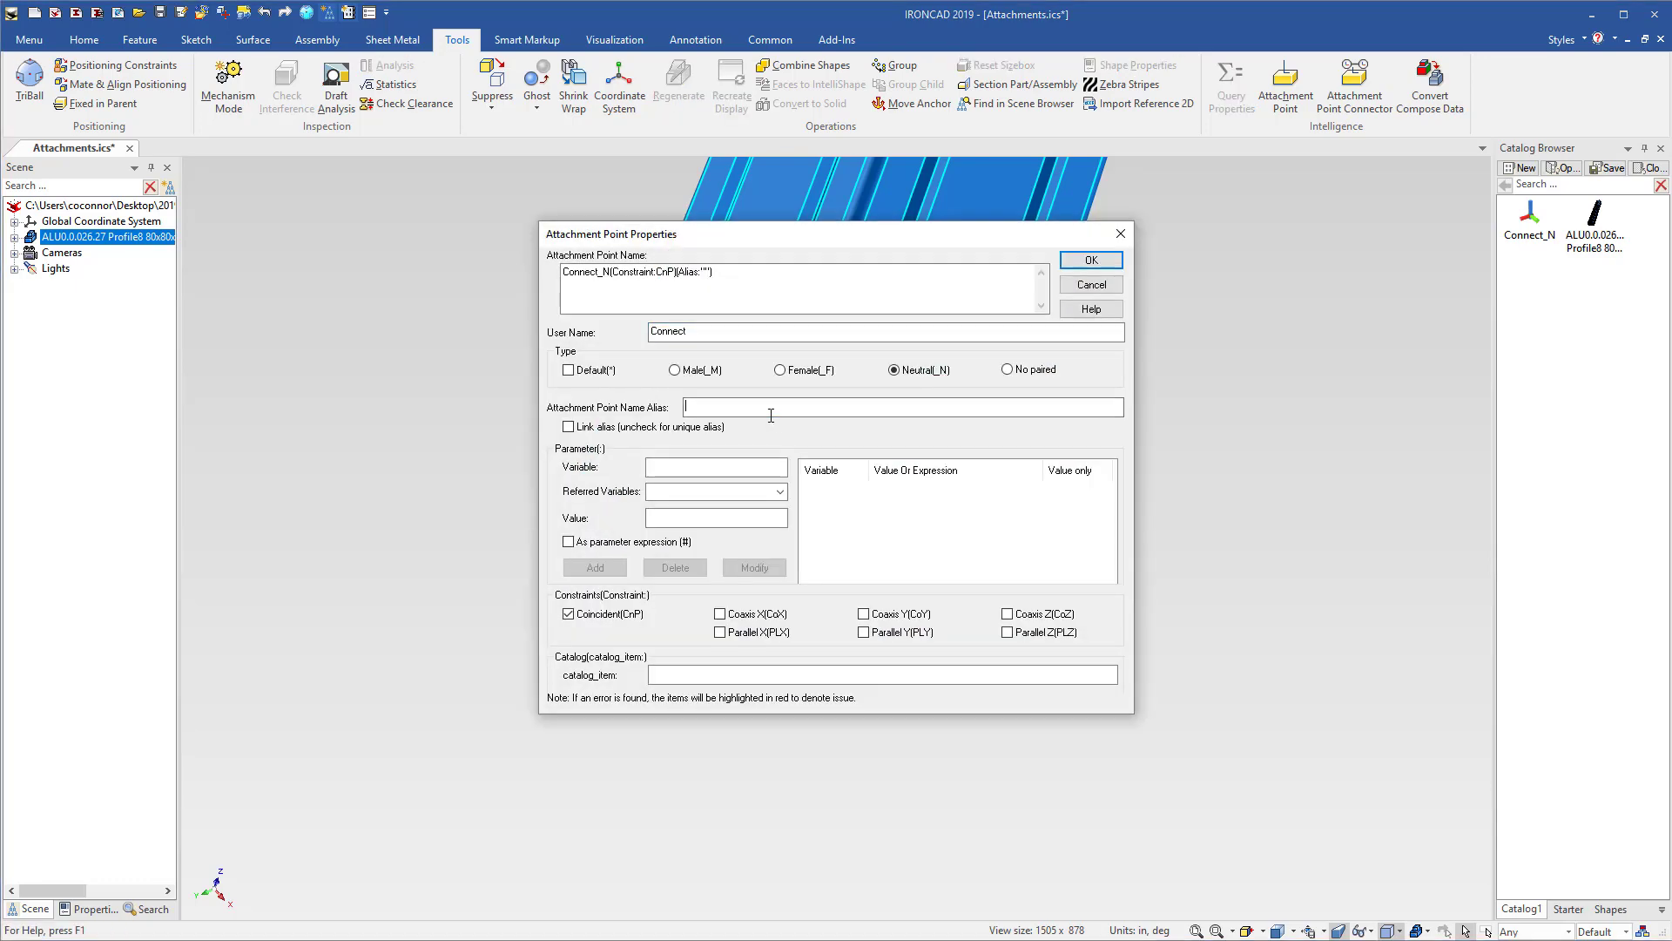
text(Back)
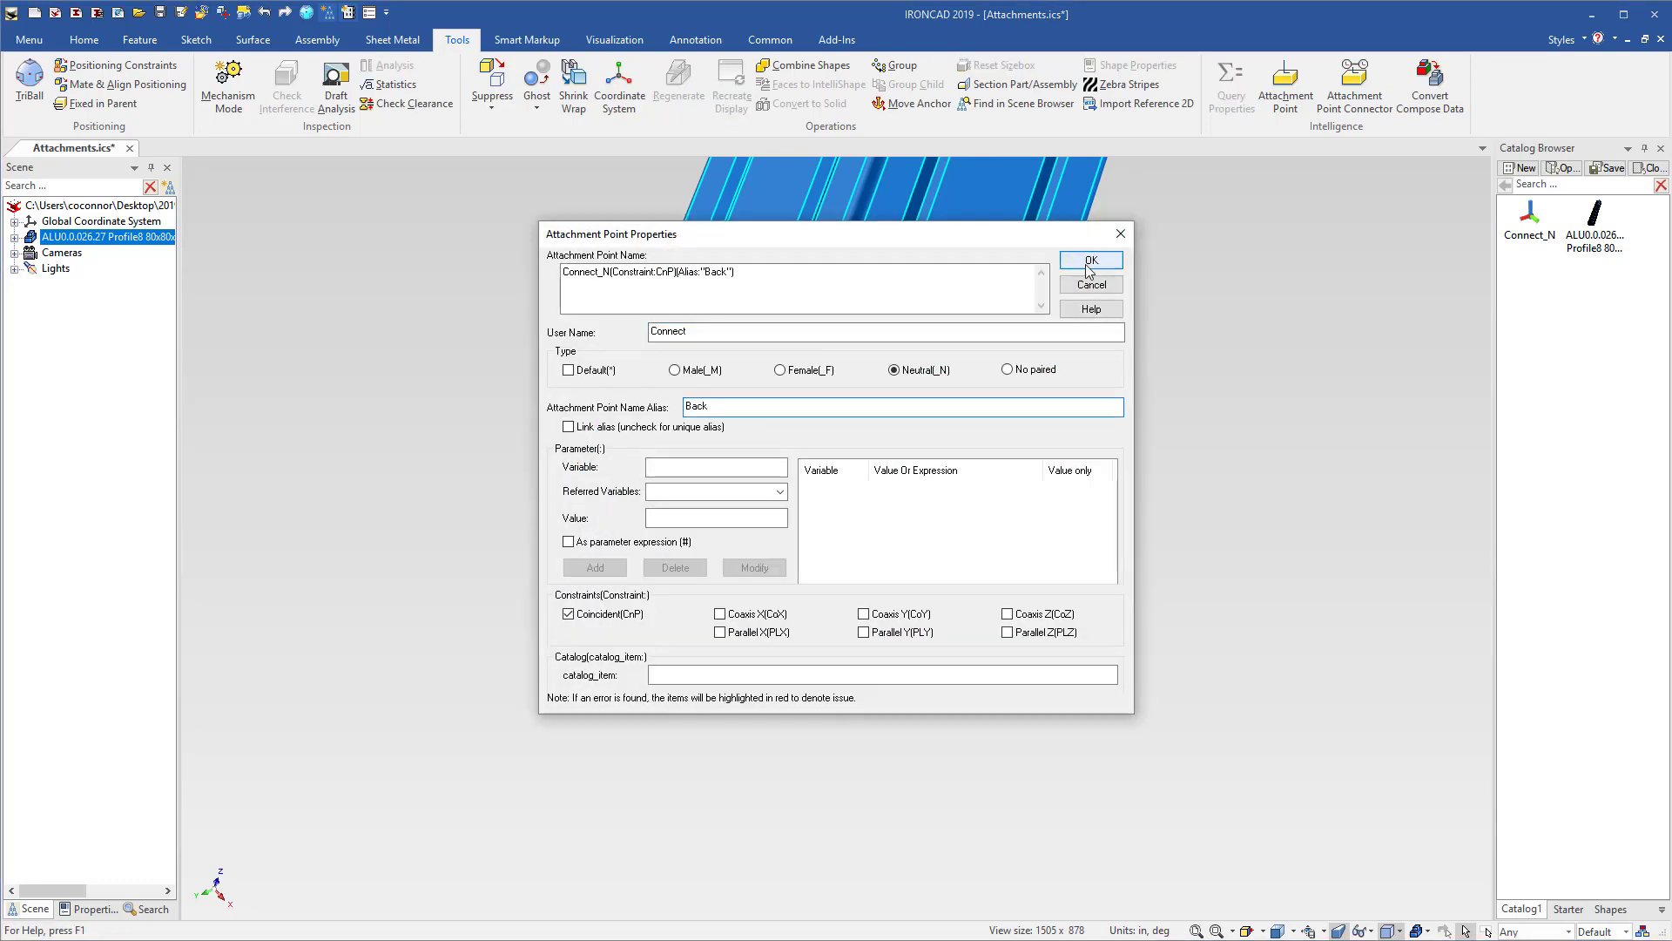
click(1091, 261)
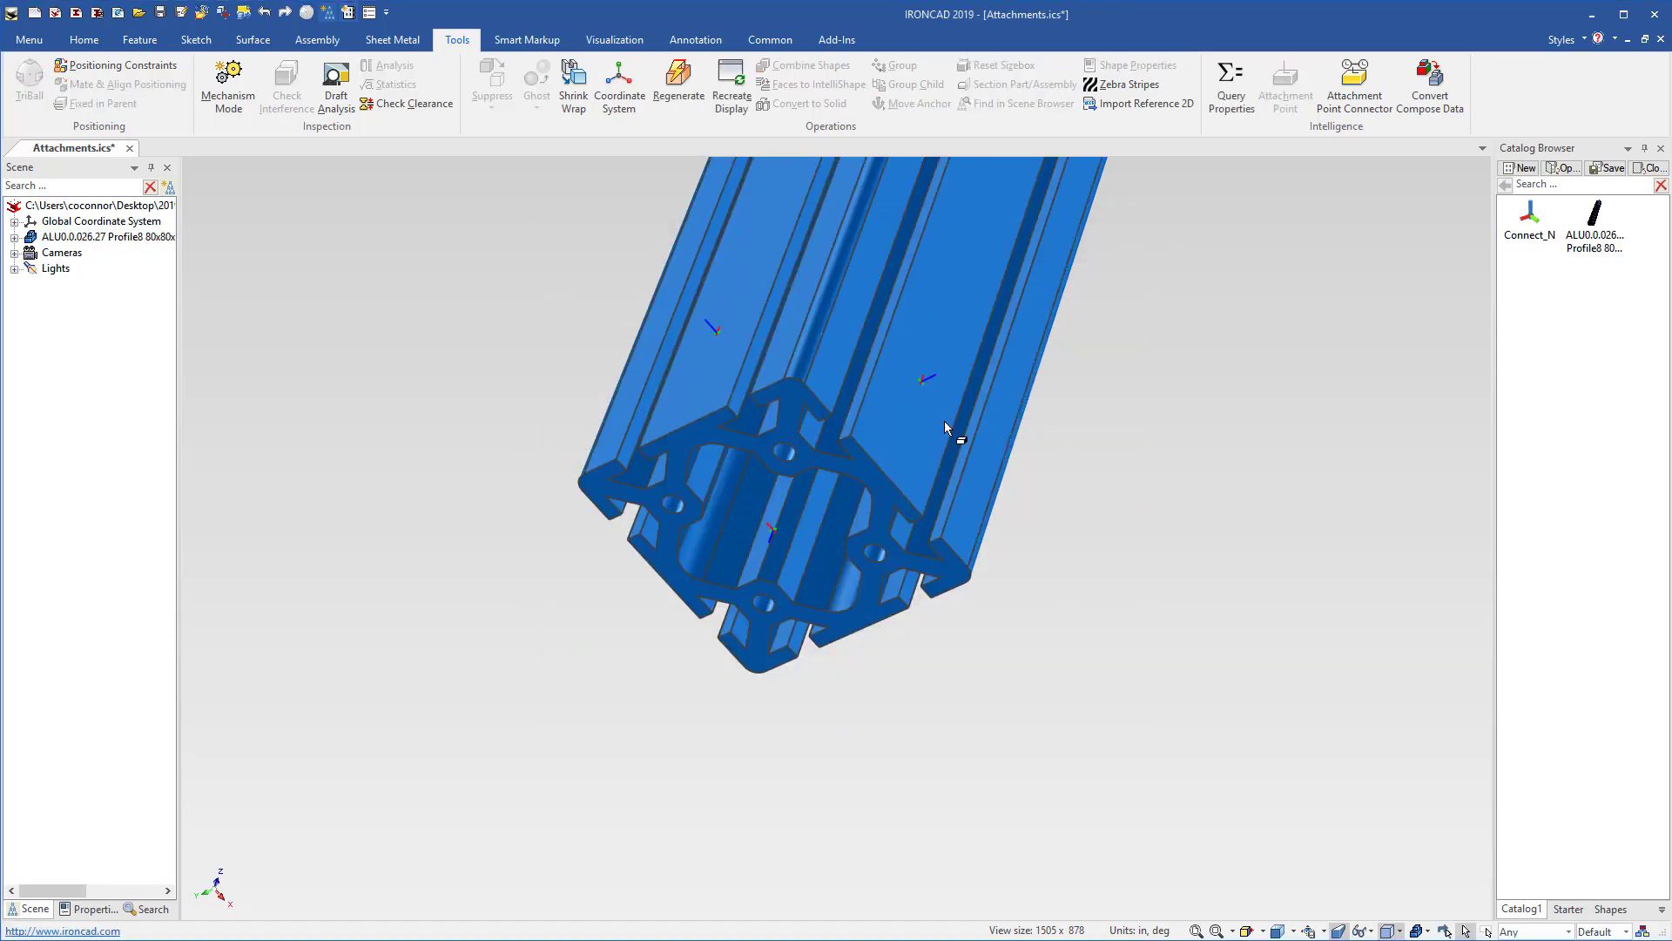
Store the profile with its aliased attachment points as another item in Catalog1.
click(932, 405)
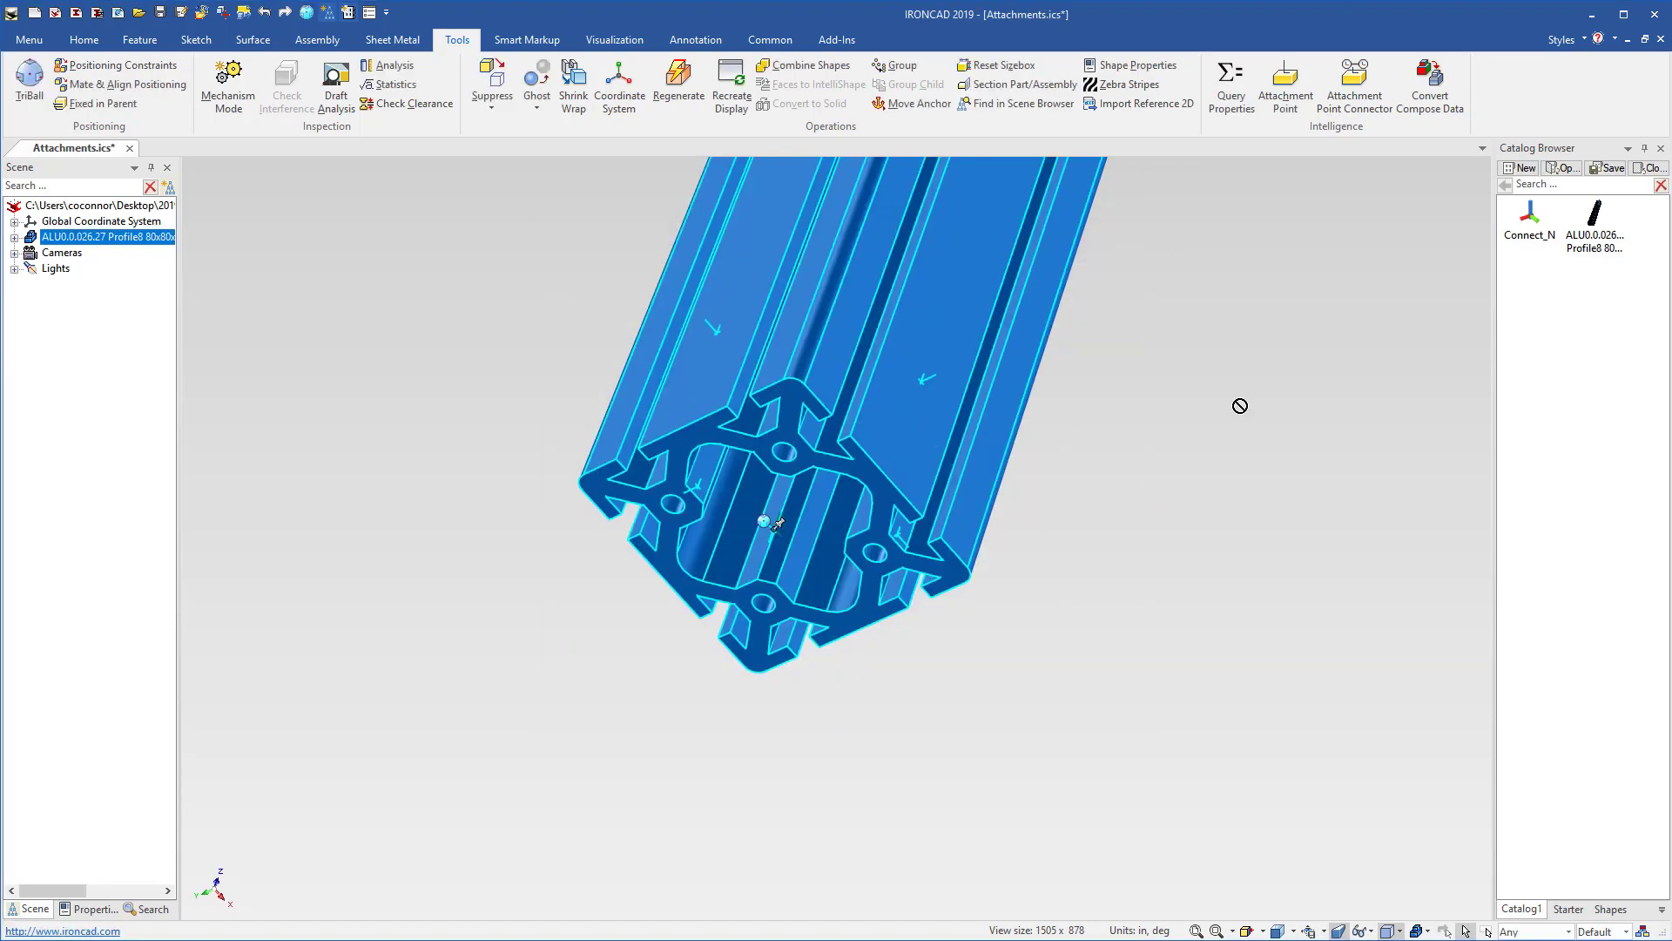
drag(1347, 406, 1549, 419)
Attach a copy of the newly stored catalog profile to the existing one, previewing connector pairs and accepting Right and Bottom.
drag(1005, 404, 950, 440)
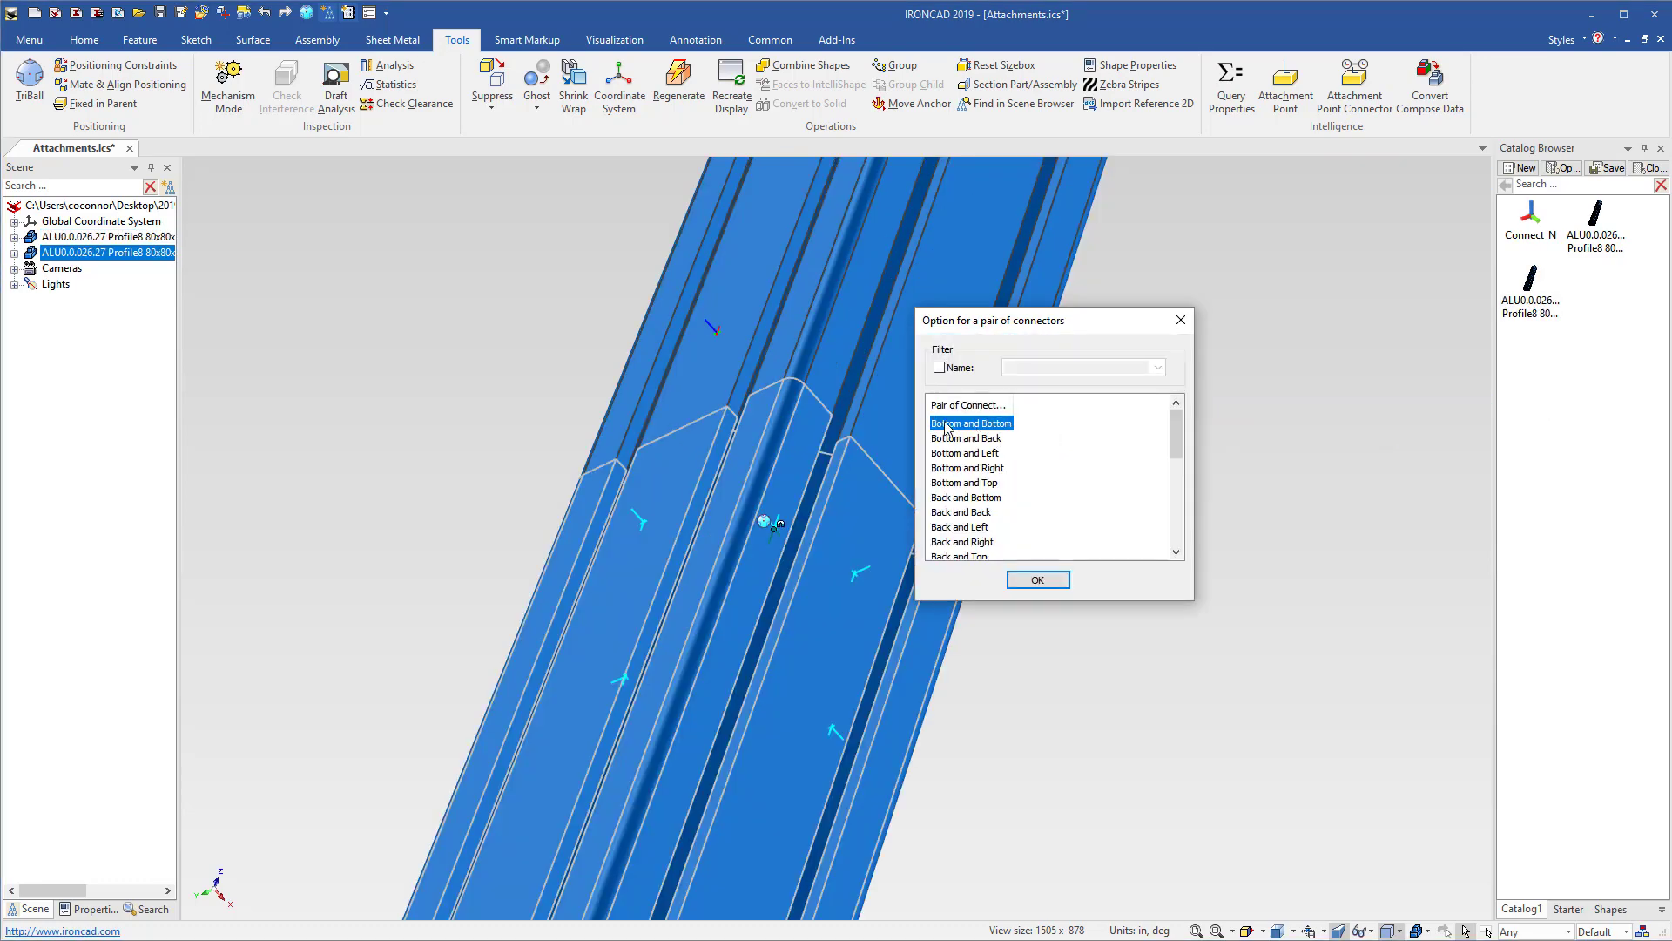
click(950, 443)
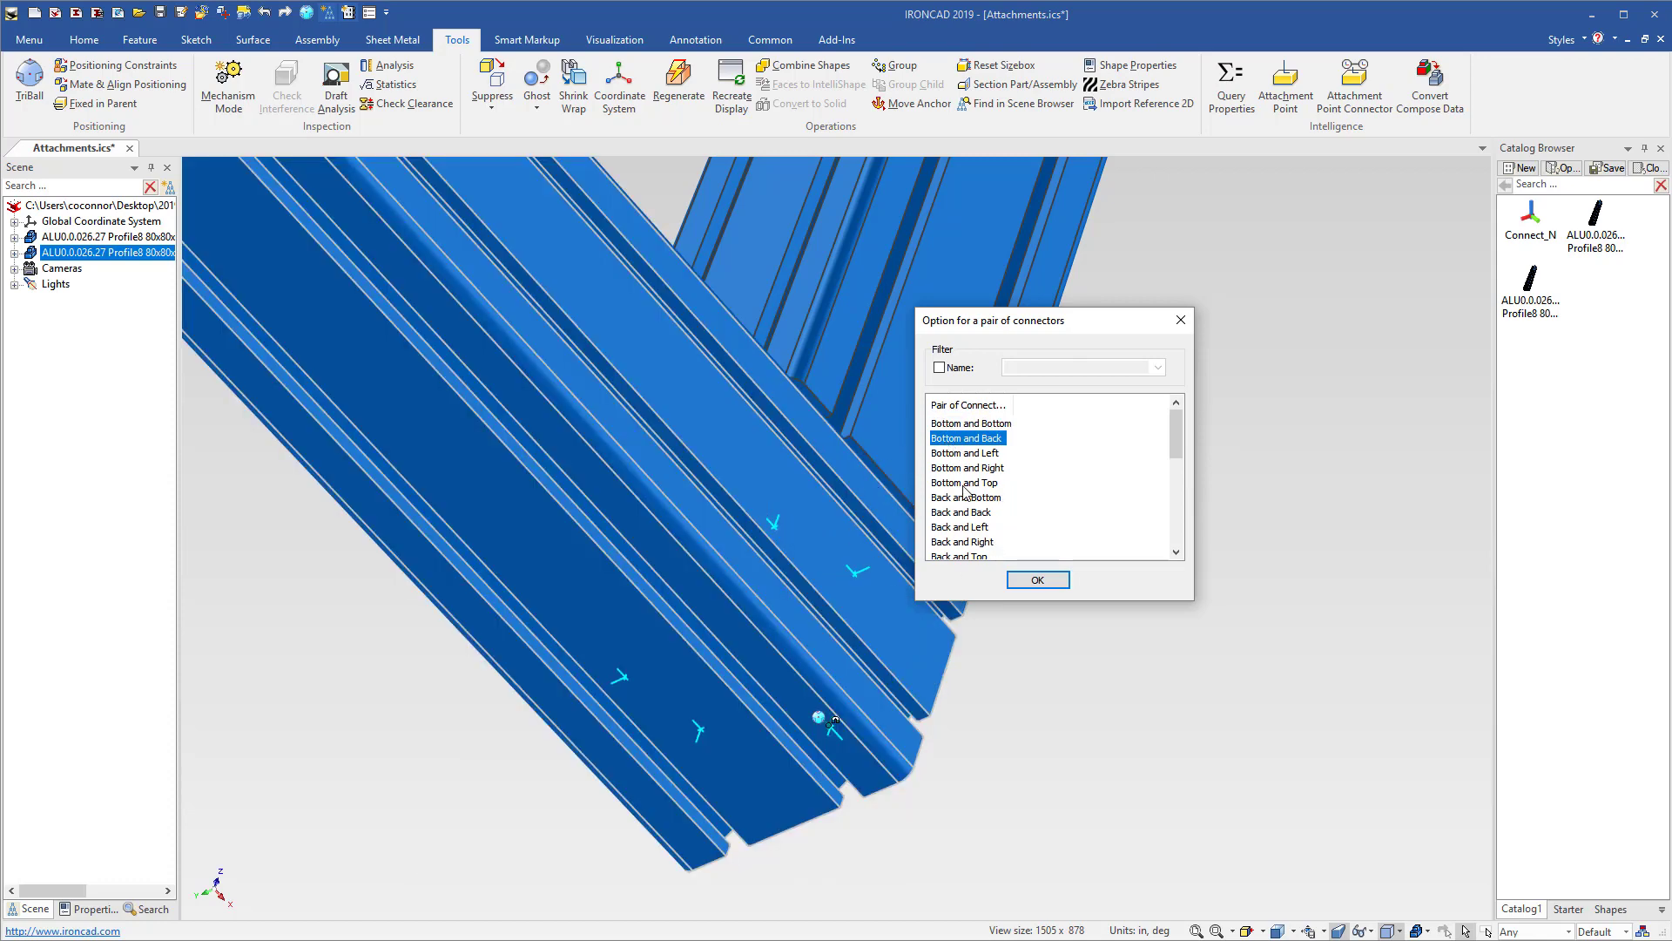
click(965, 453)
click(961, 468)
click(958, 482)
click(953, 500)
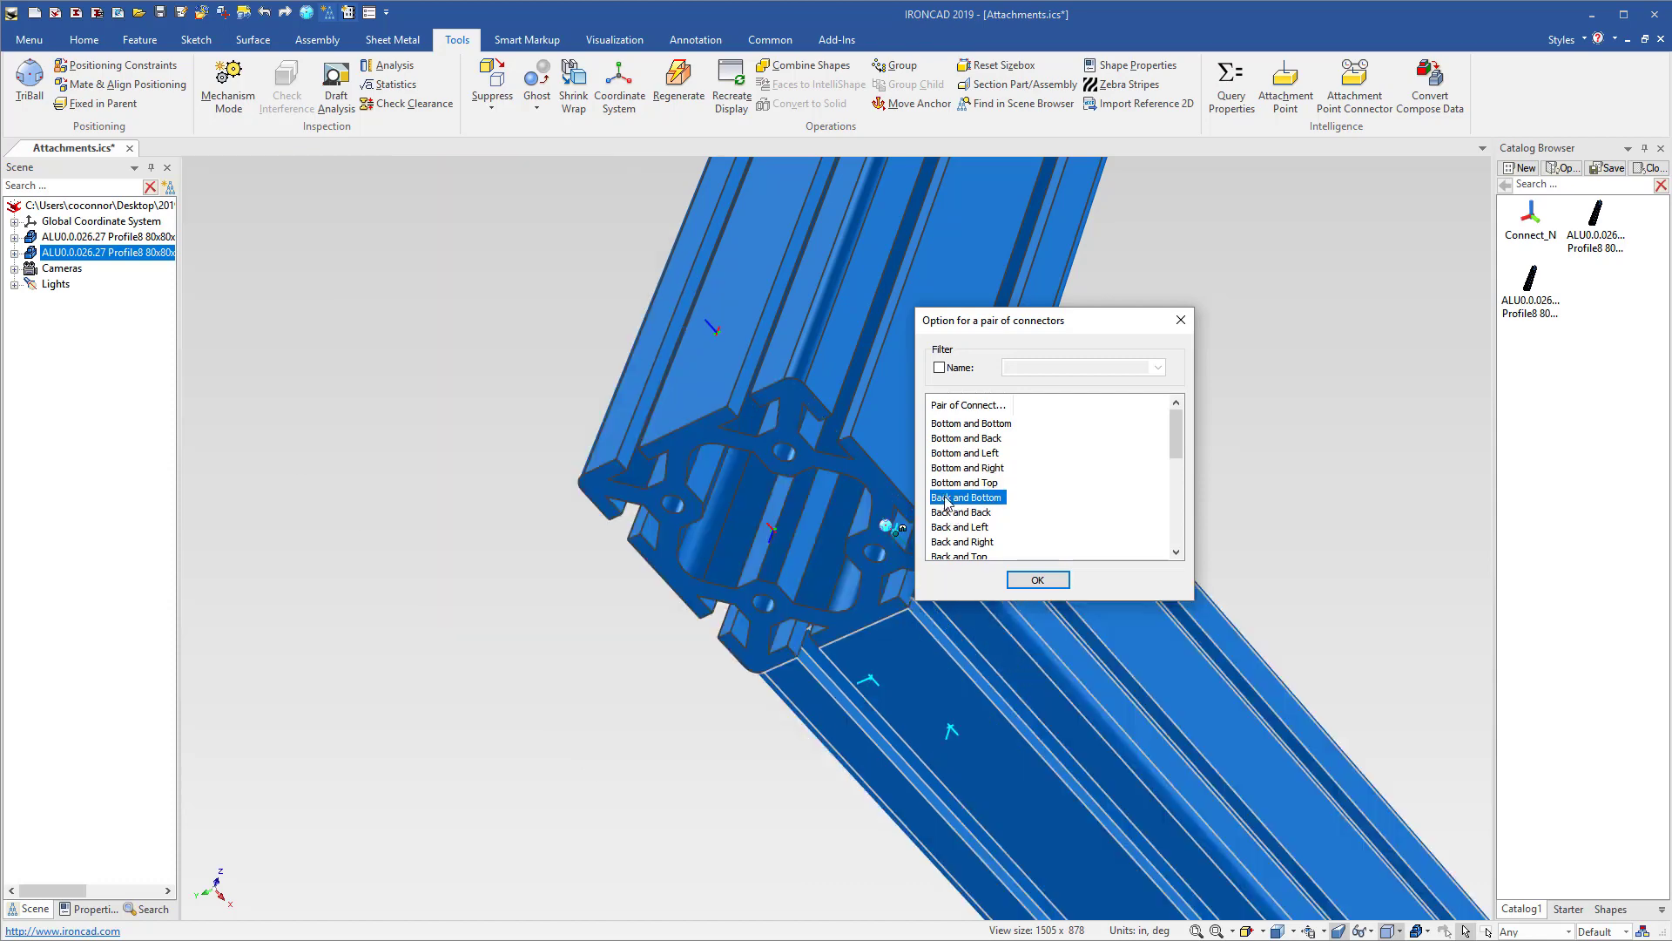
click(944, 514)
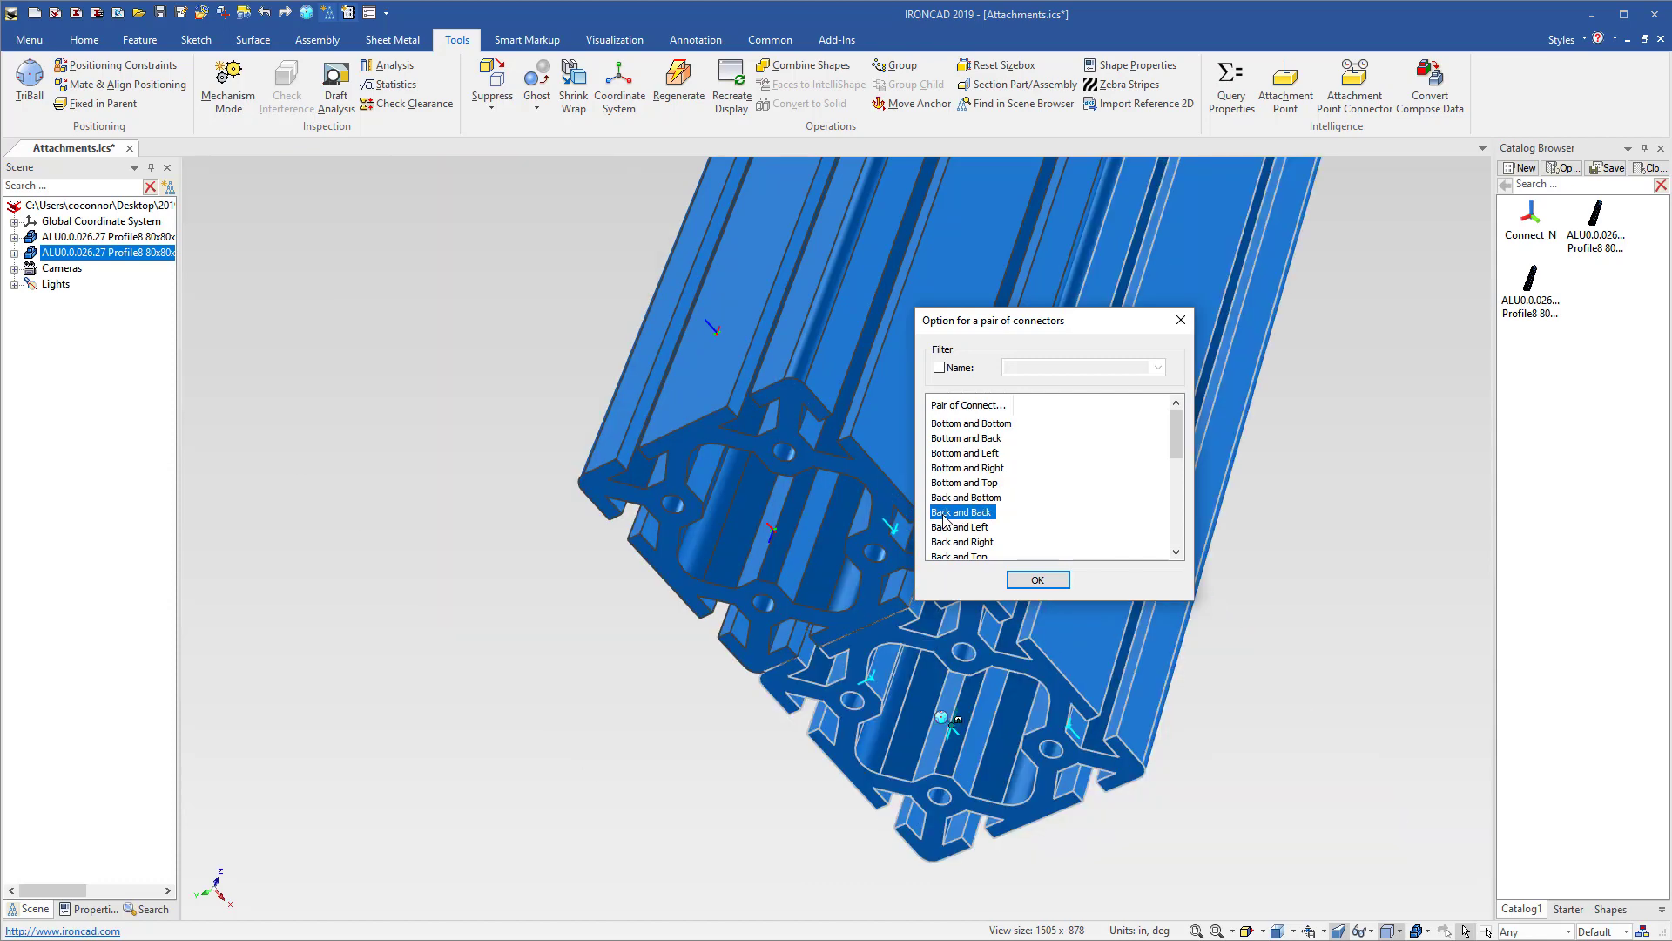
click(950, 528)
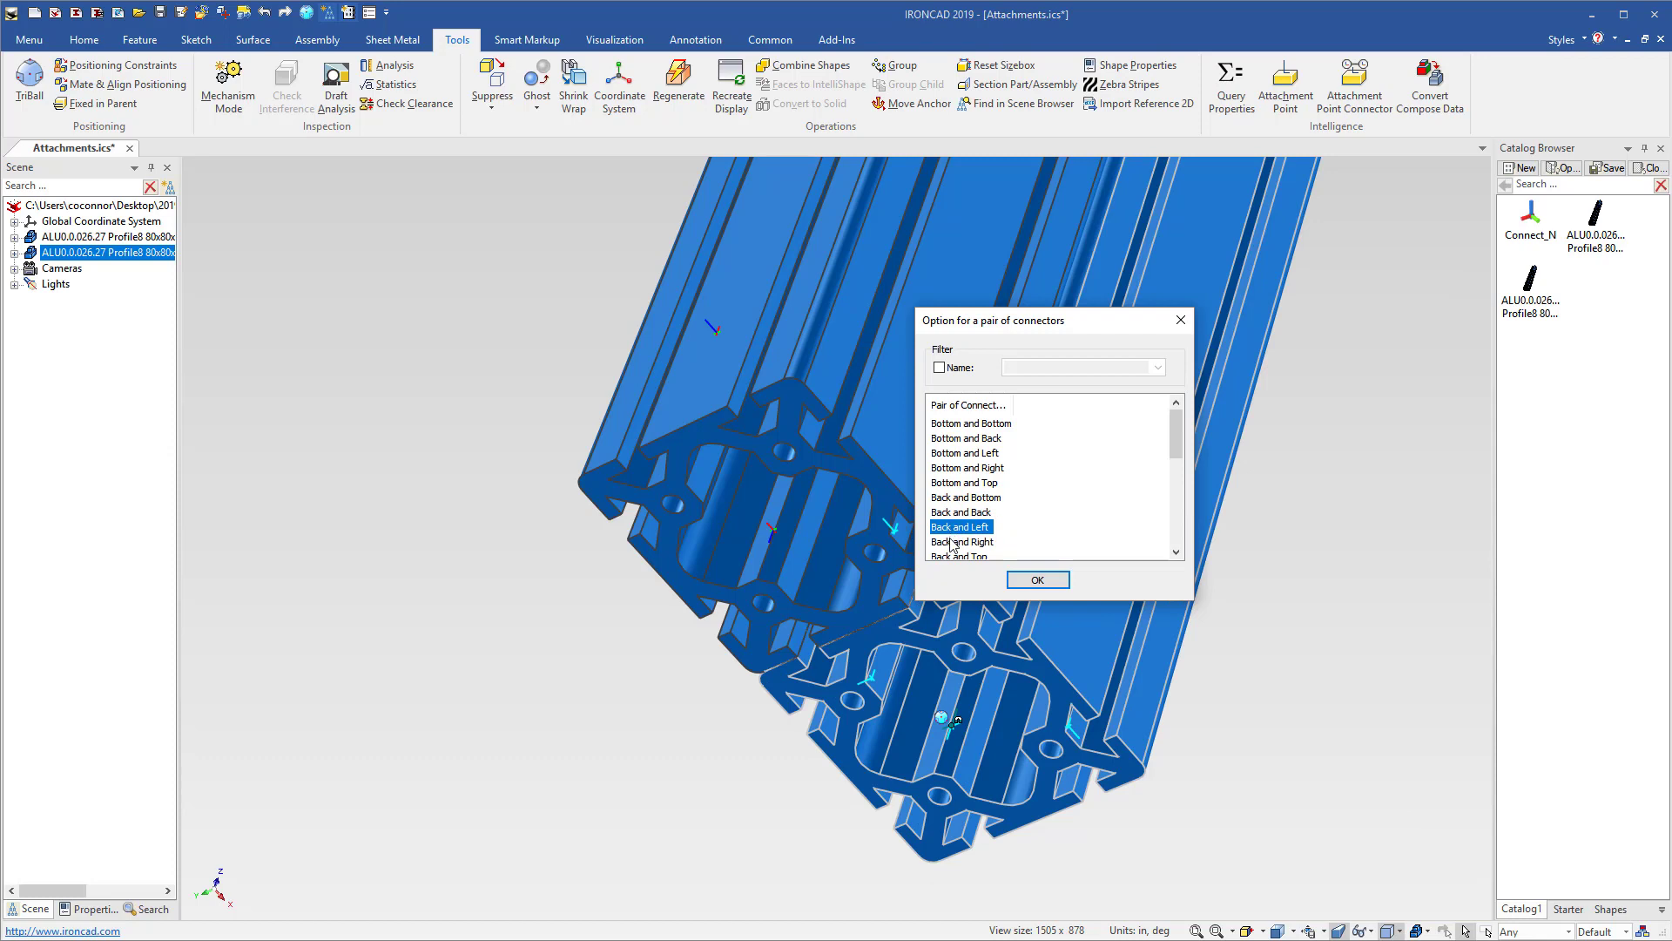
click(953, 542)
scroll(955, 505, down, 2)
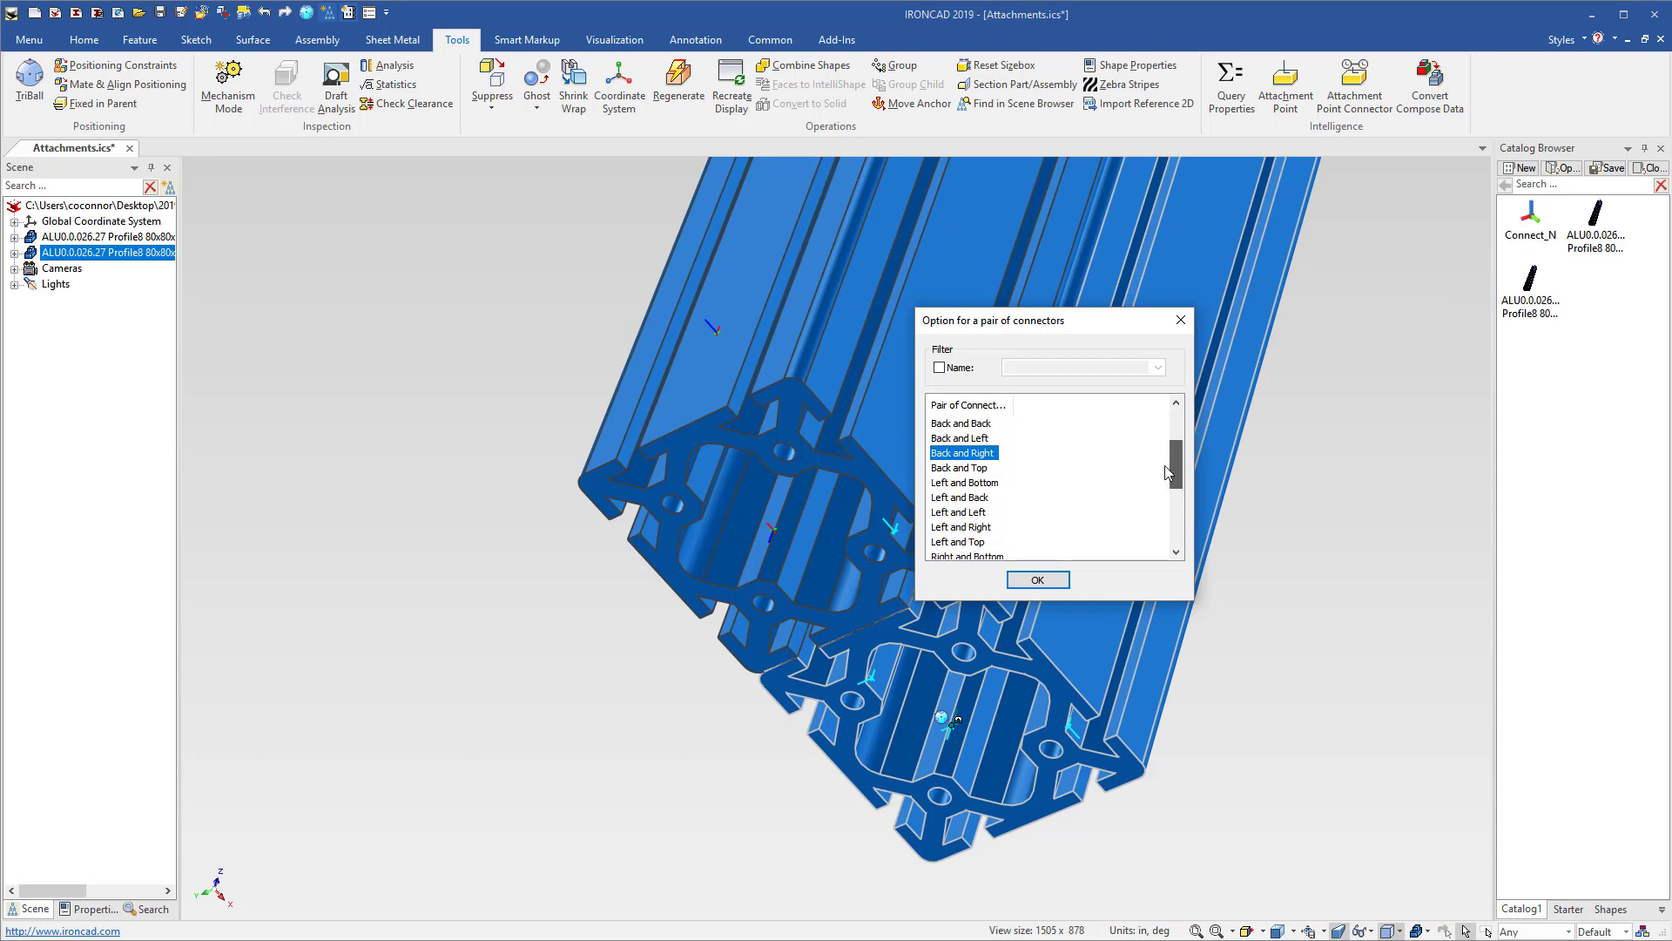
click(952, 484)
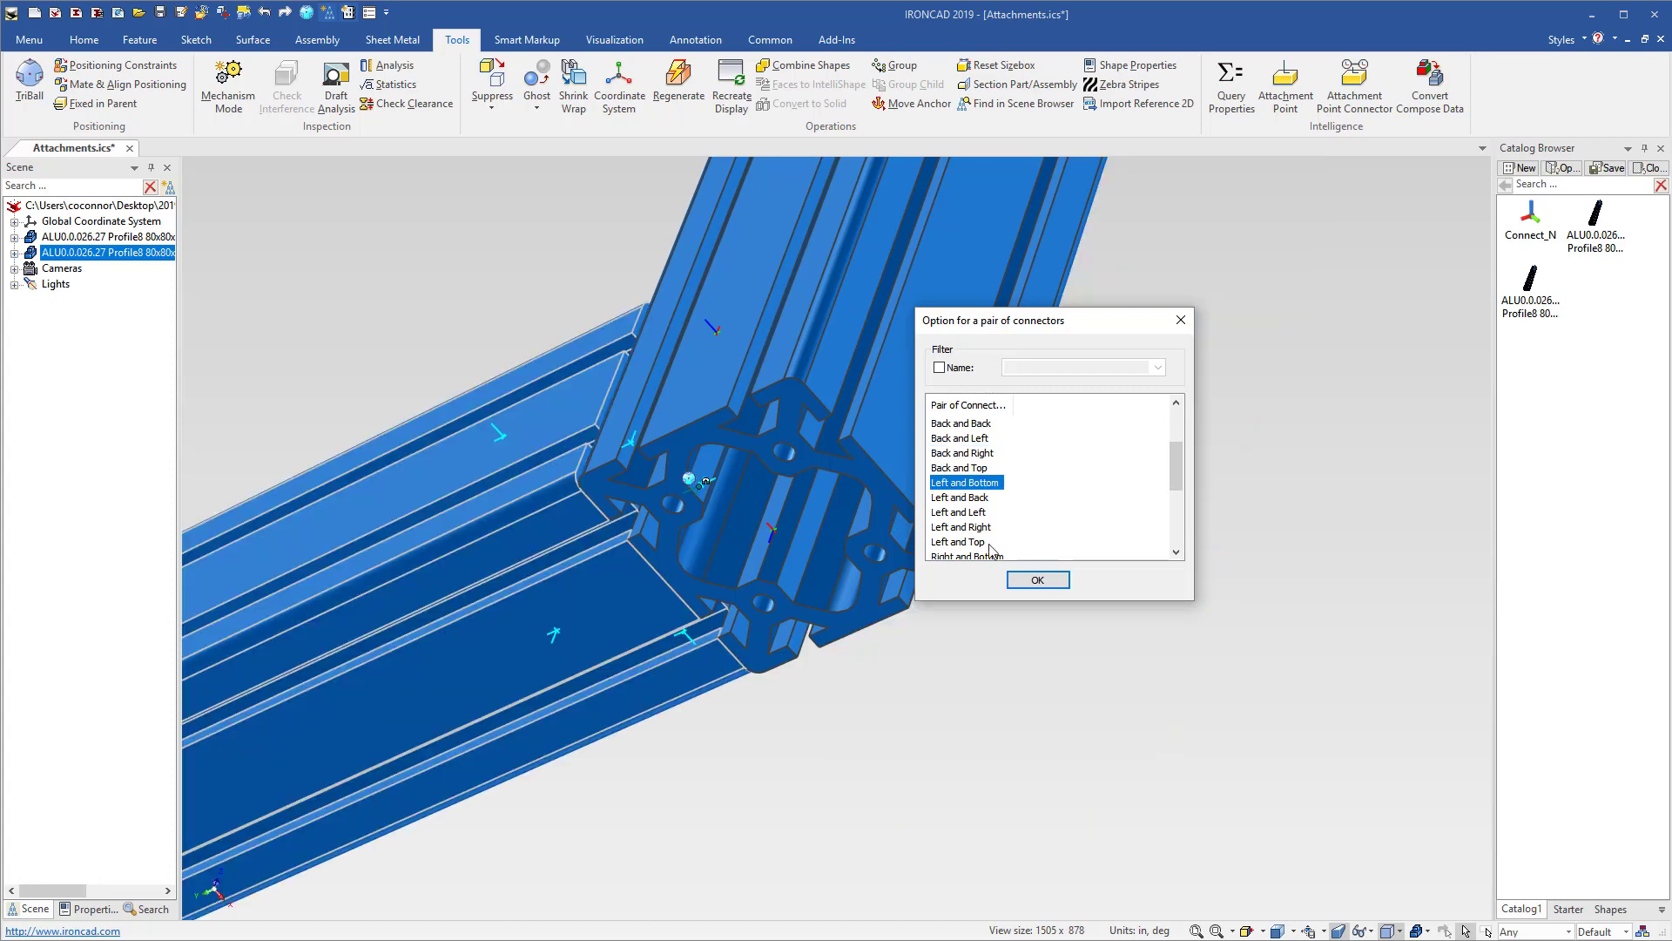
scroll(1076, 488, down, 2)
click(969, 470)
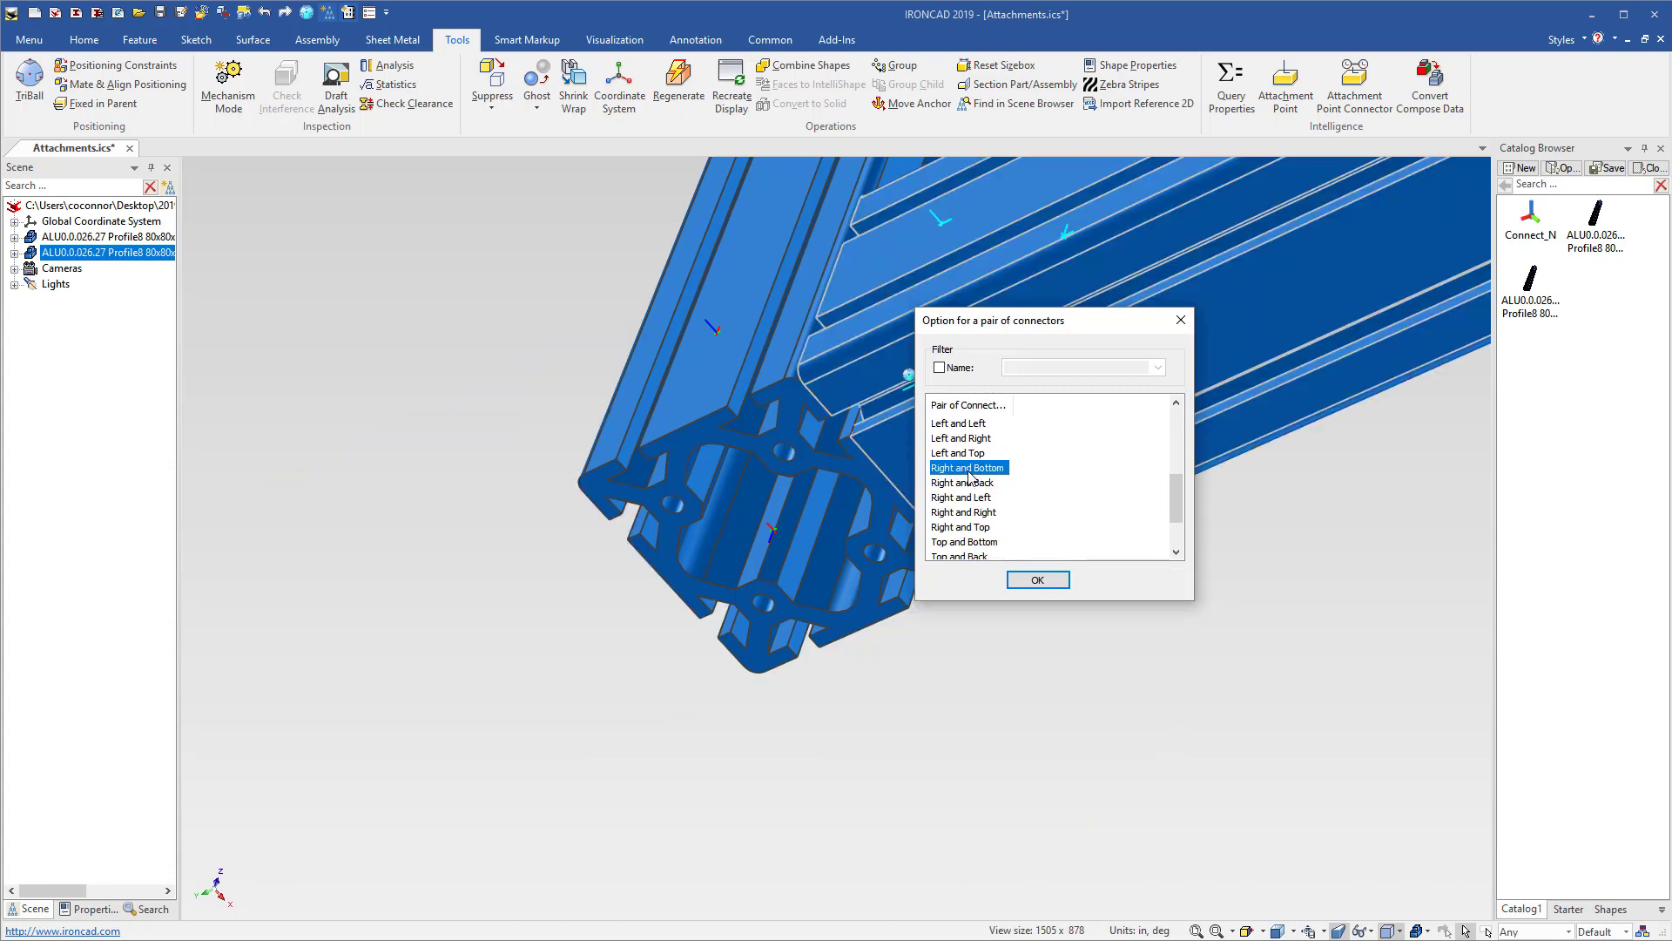
click(1038, 581)
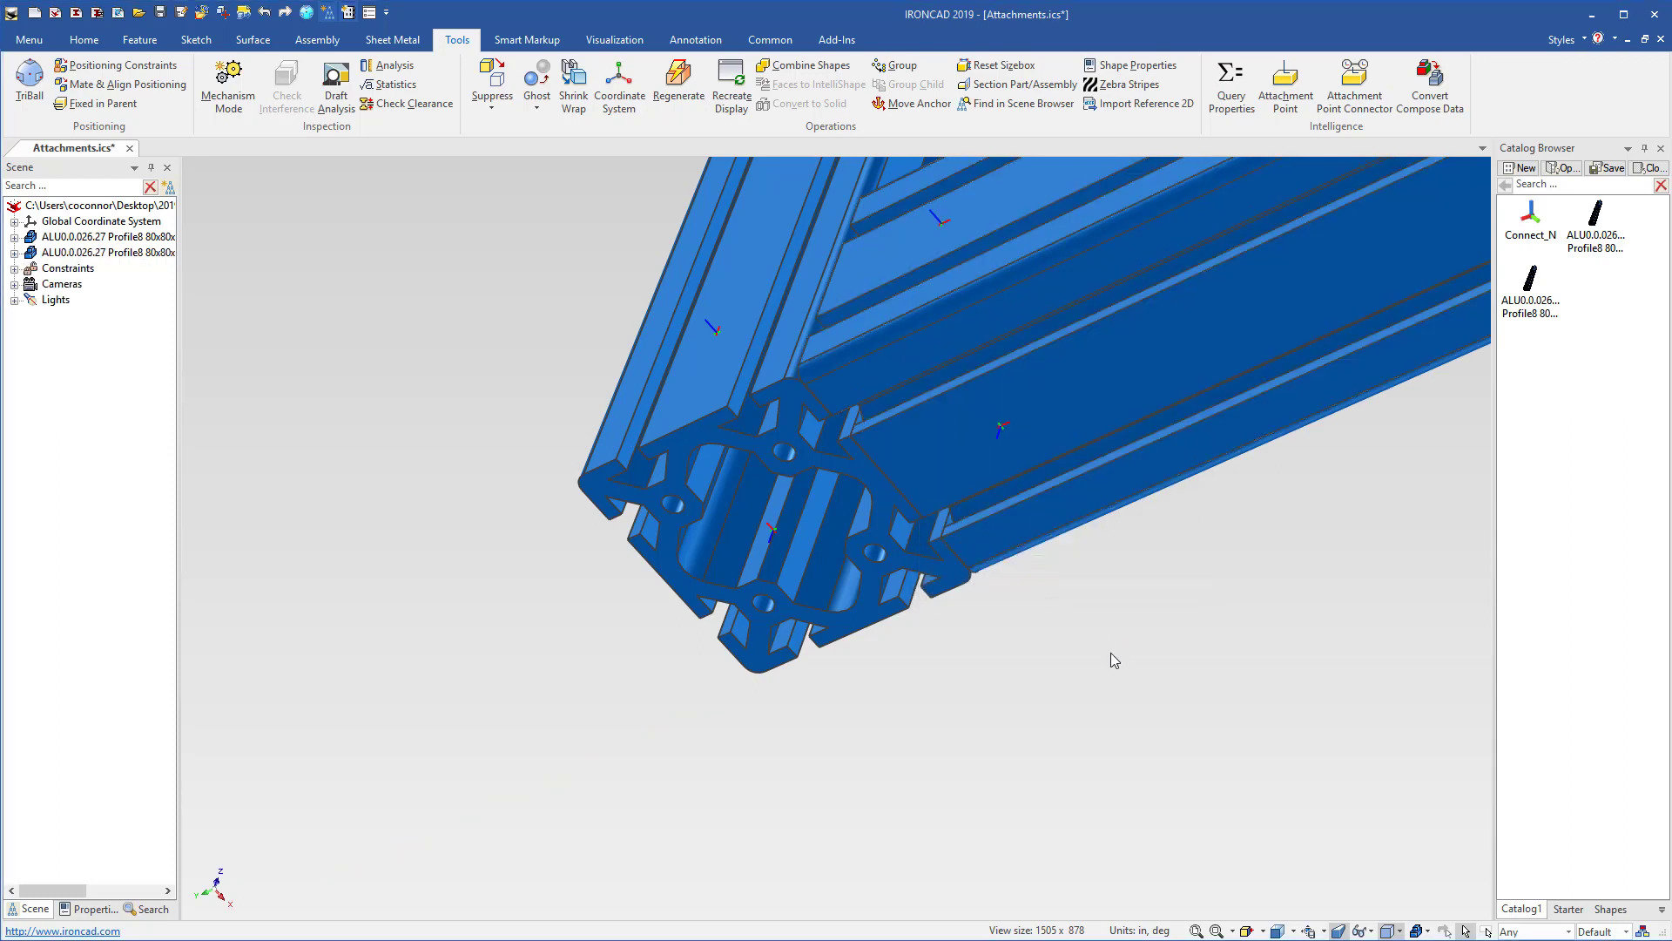
middle_drag(1121, 613, 1004, 736)
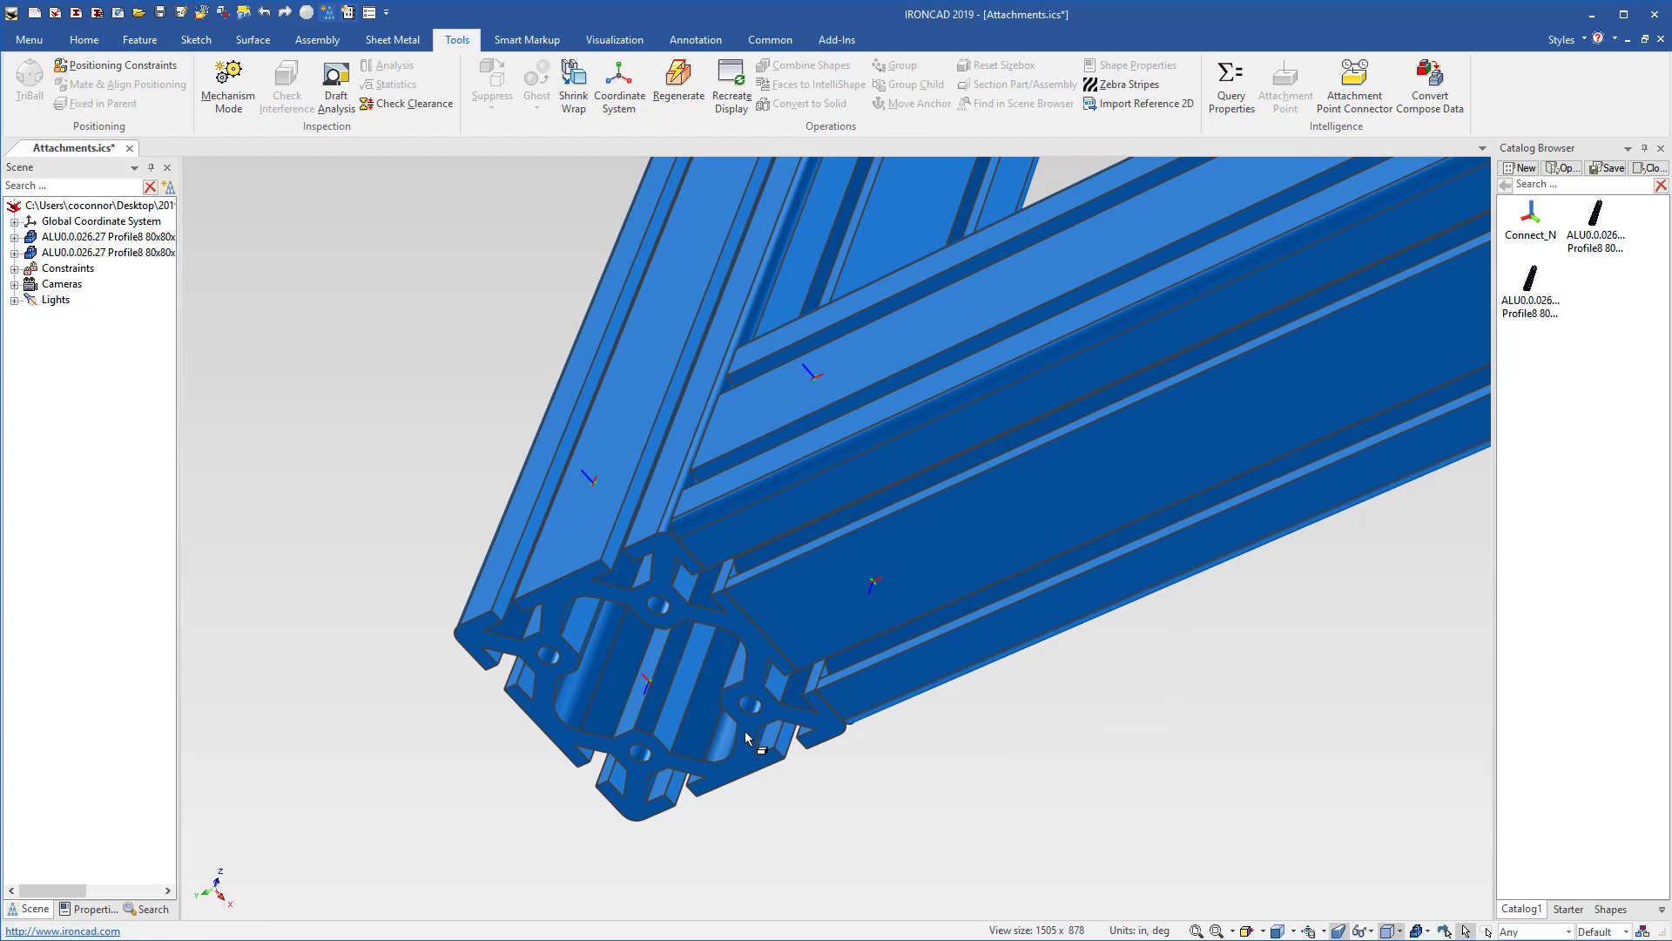